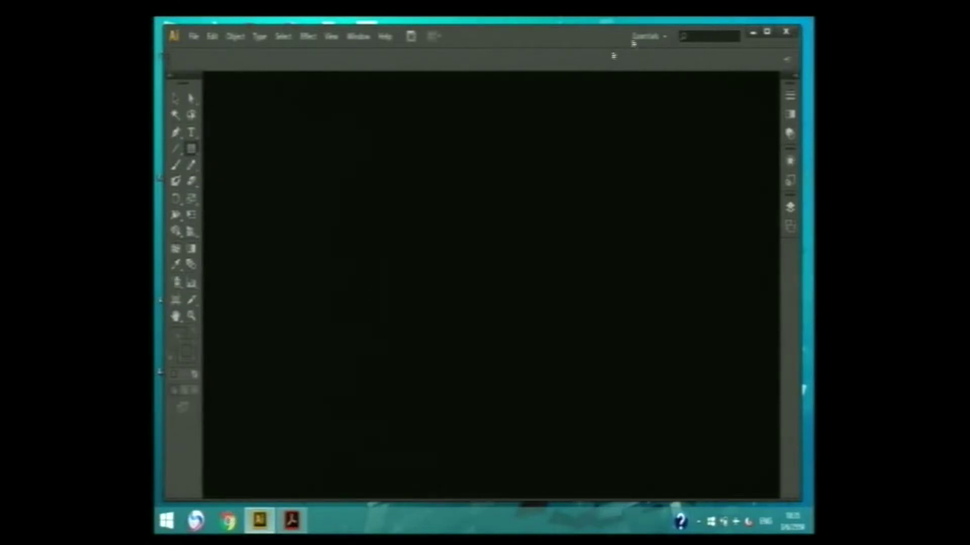
Step: Create a new A4 document with the number of artboards set to 1
{"action": "left_click", "coordinate": [194, 36]}
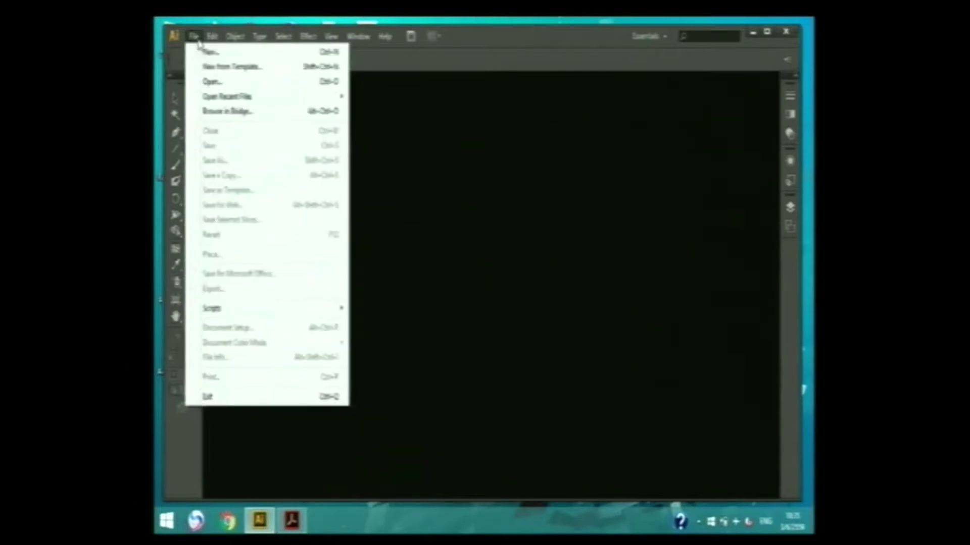
{"action": "left_click", "coordinate": [207, 52]}
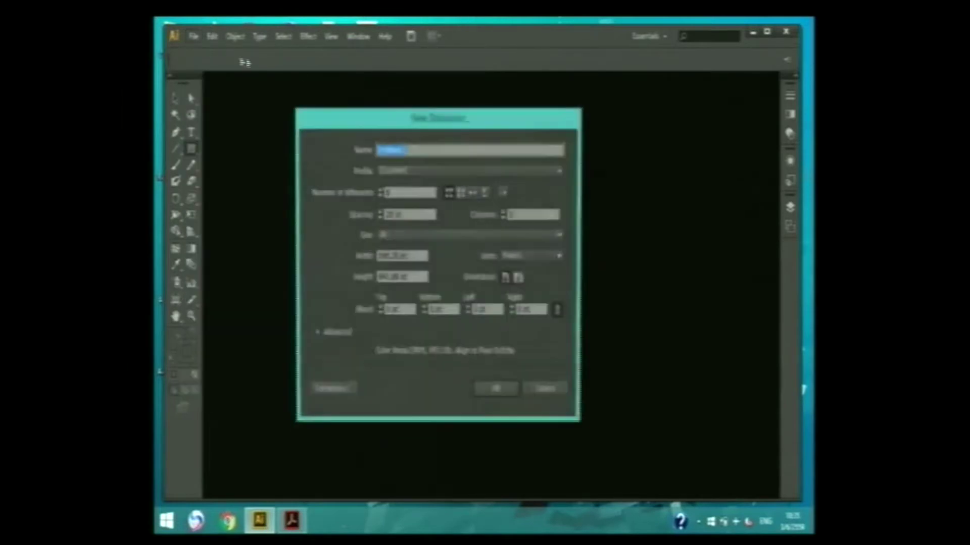
{"action": "left_click_drag", "start_coordinate": [353, 123], "coordinate": [367, 108]}
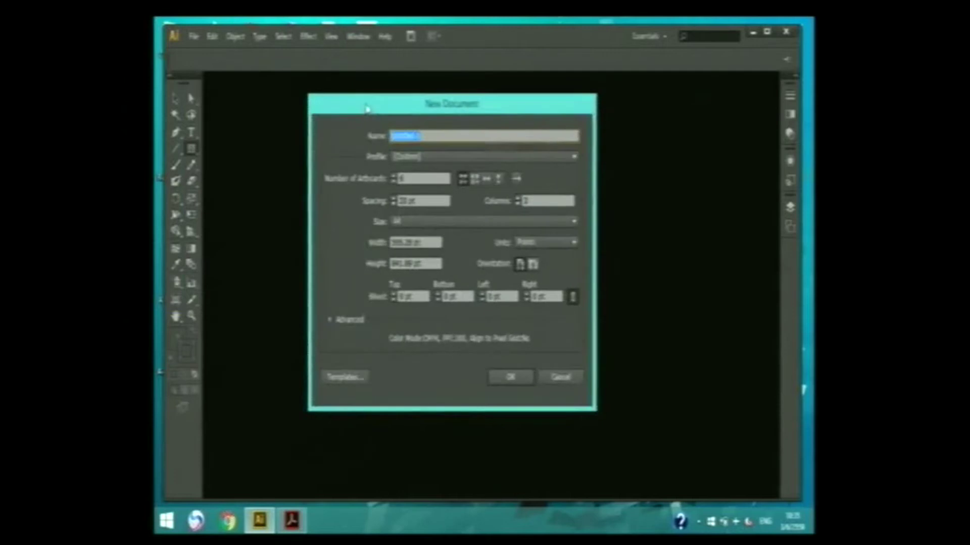
{"action": "left_click", "coordinate": [395, 185]}
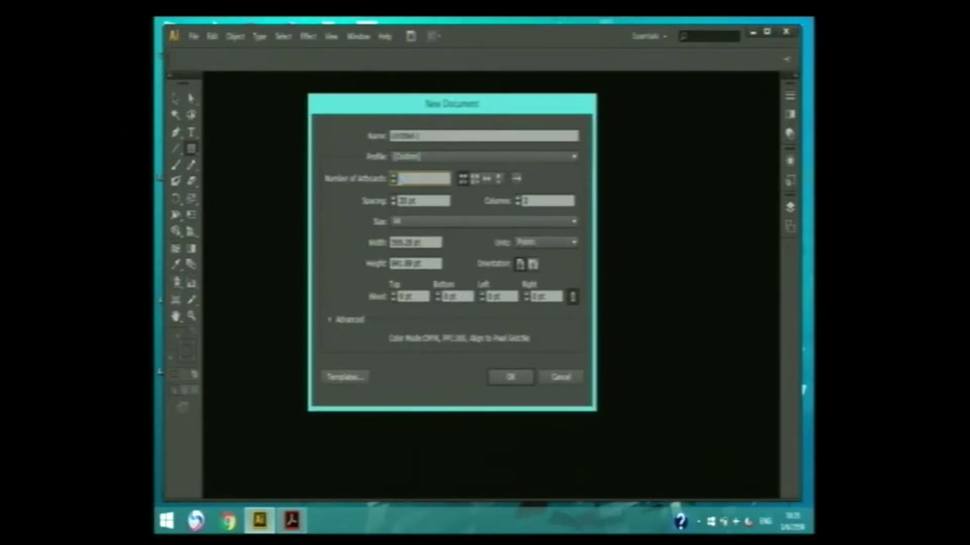
{"action": "type", "text": "1"}
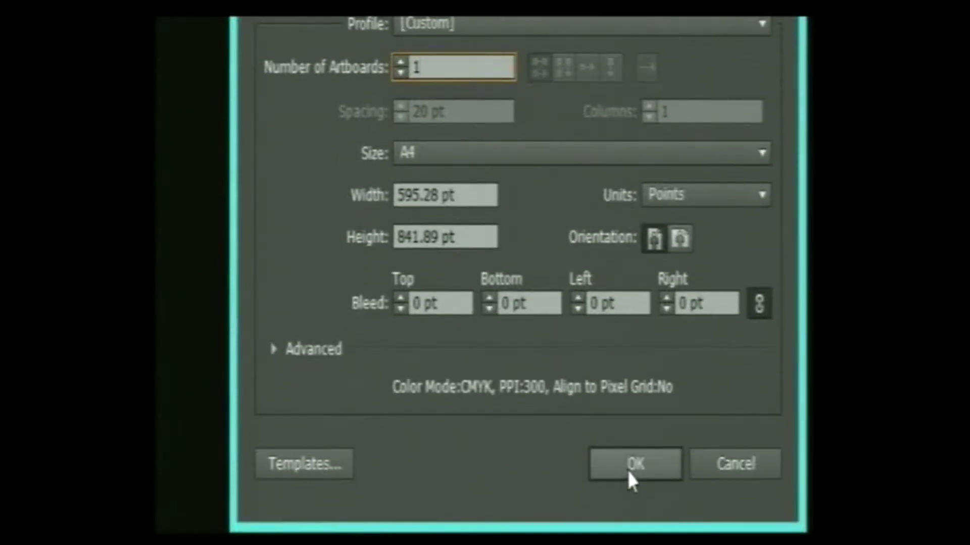
{"action": "left_click", "coordinate": [629, 471]}
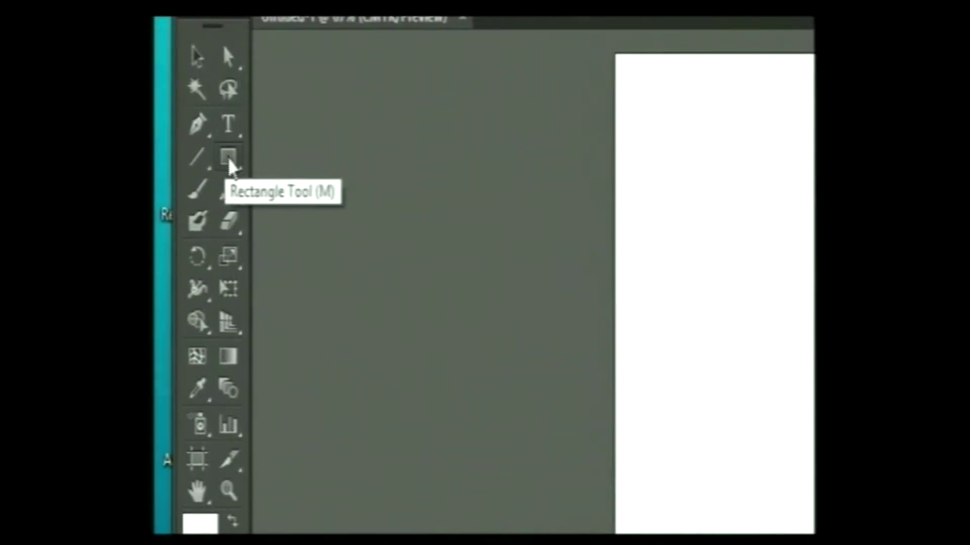
Step: Pick the Rectangle Tool from the shape tools flyout
{"action": "left_click", "coordinate": [233, 171]}
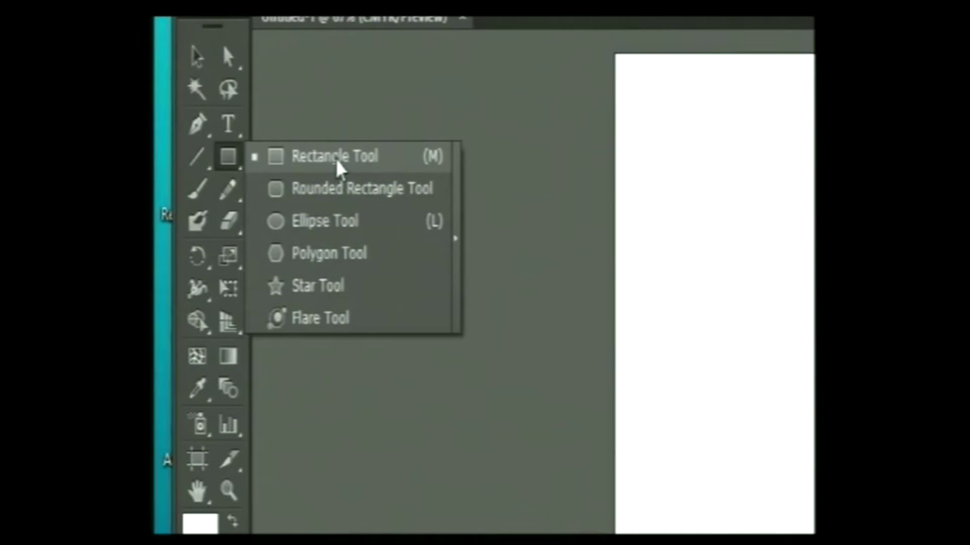
{"action": "left_click", "coordinate": [337, 166]}
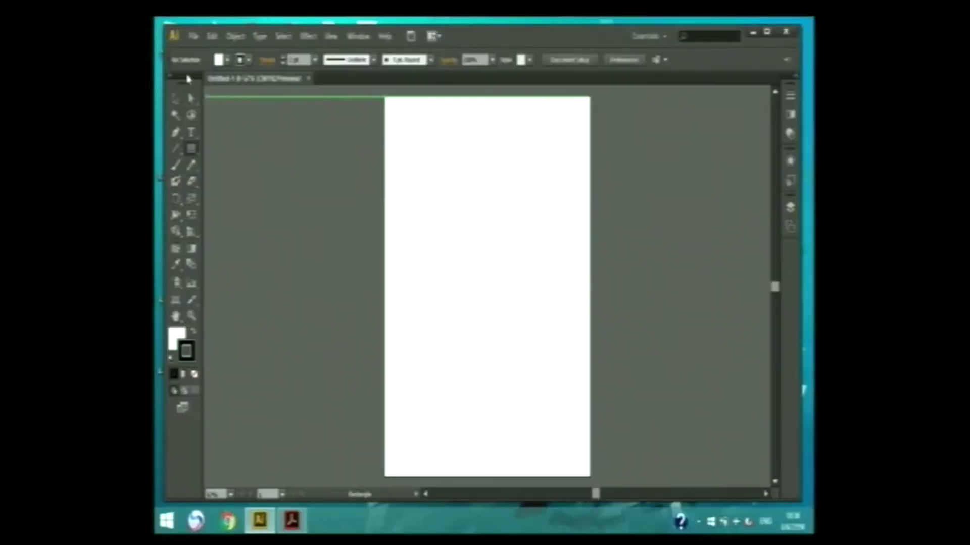
Step: Float the Tools panel beside the page, zoom to 100%, and reselect the Rectangle Tool
{"action": "left_click_drag", "start_coordinate": [190, 81], "coordinate": [348, 89]}
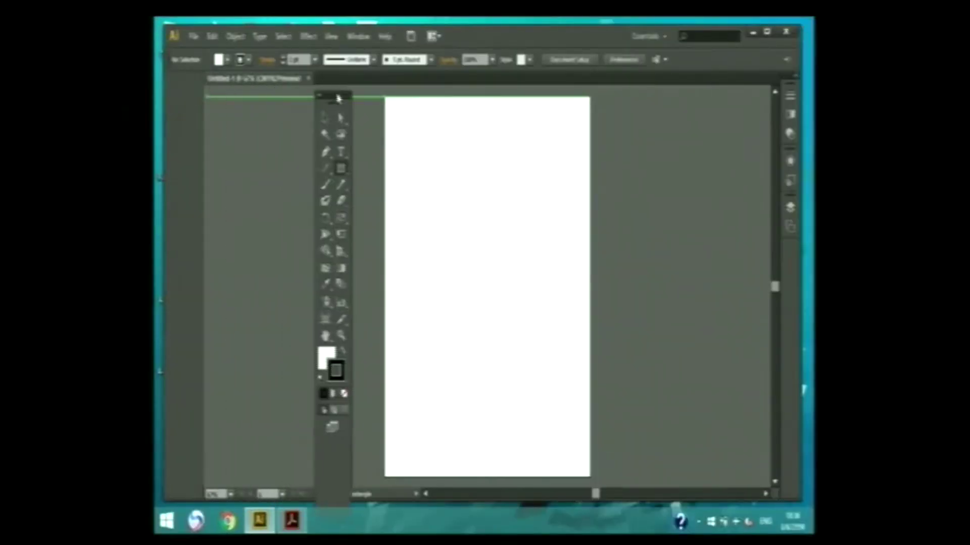
{"action": "left_click", "coordinate": [355, 332]}
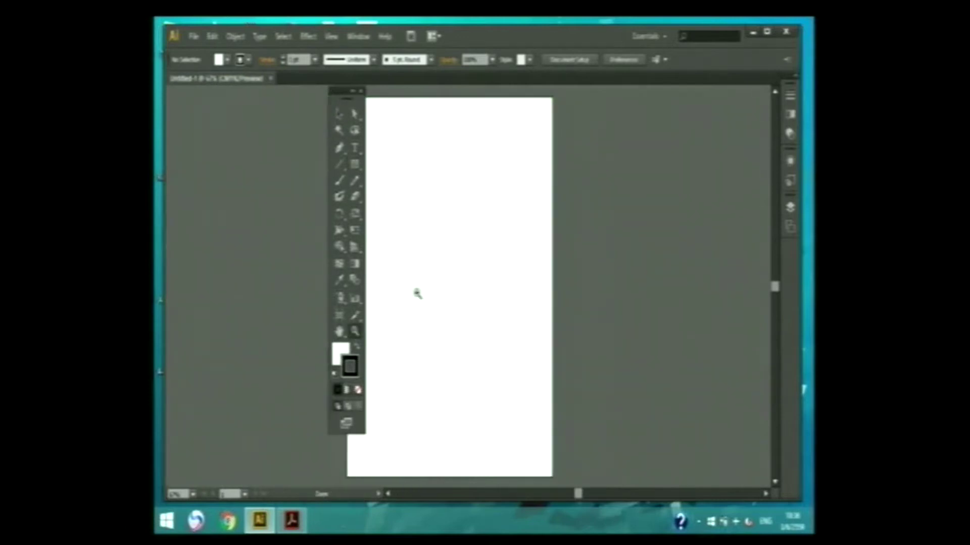
{"action": "left_click", "coordinate": [413, 291]}
{"action": "left_click_drag", "start_coordinate": [339, 92], "coordinate": [329, 94]}
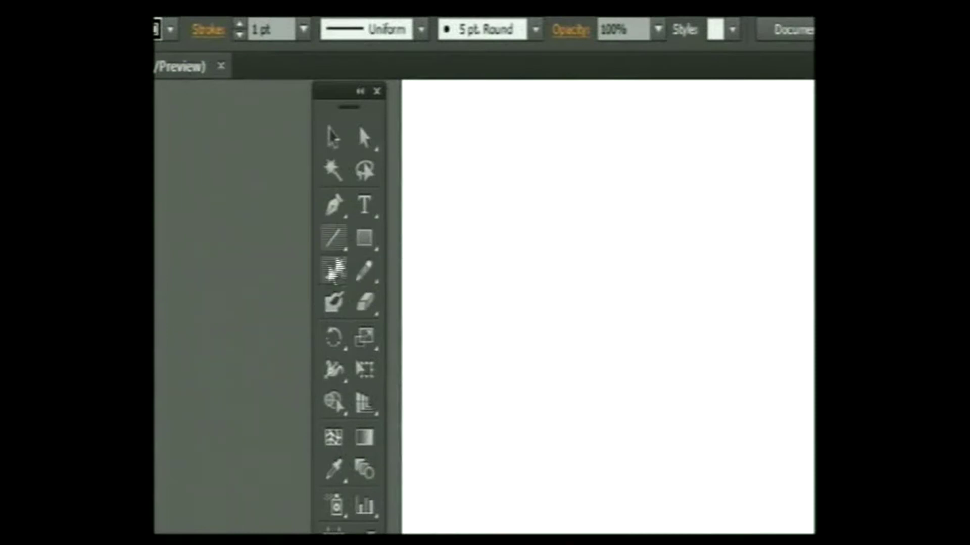
{"action": "left_click", "coordinate": [373, 249]}
{"action": "left_click", "coordinate": [397, 247]}
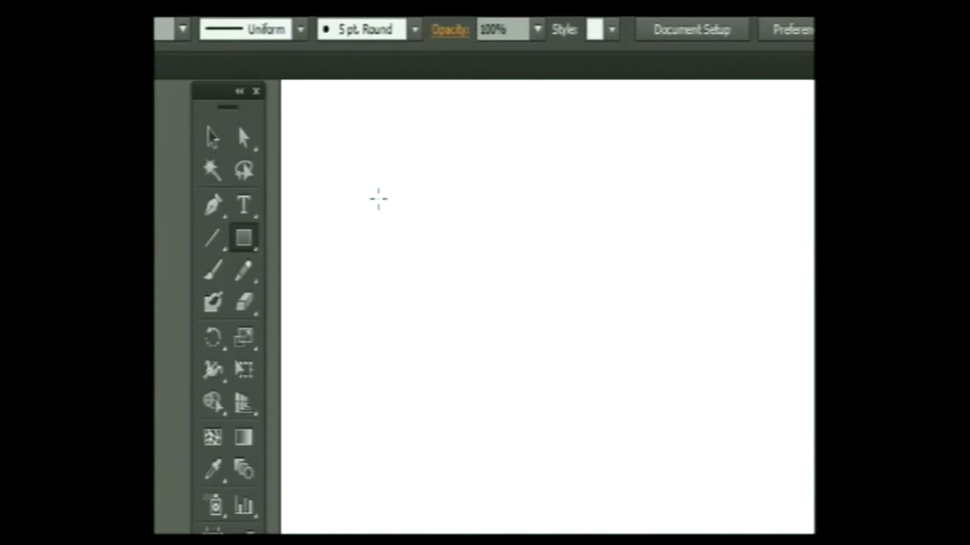
Step: Draw a rectangle about 161 by 85 pt in the page's upper left area
{"action": "left_click_drag", "start_coordinate": [379, 199], "coordinate": [542, 313]}
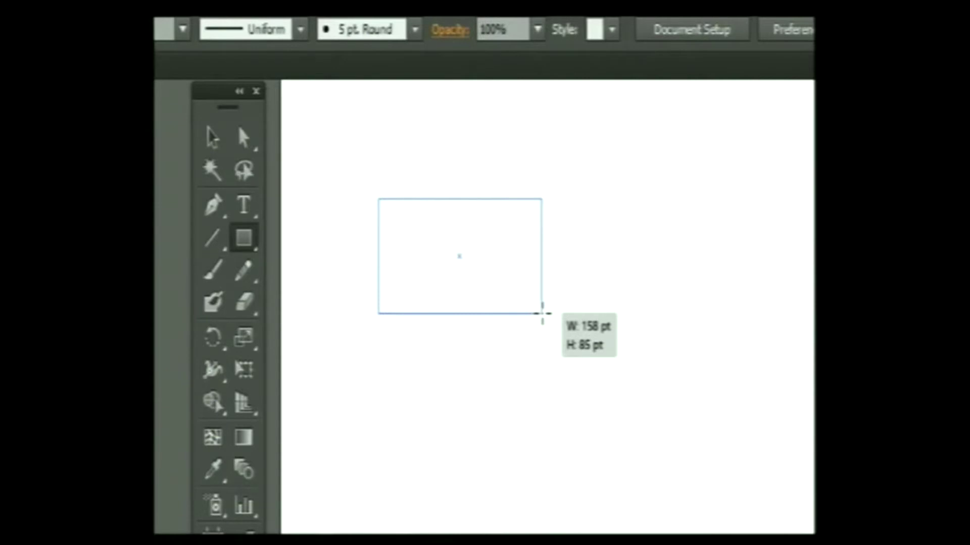
{"action": "left_click_drag", "start_coordinate": [542, 314], "coordinate": [552, 325]}
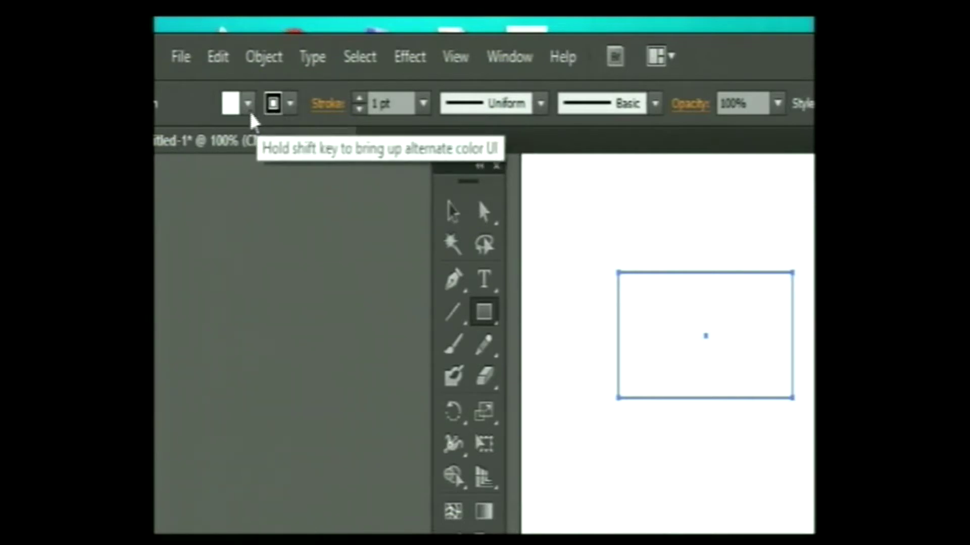
{"action": "left_click", "coordinate": [251, 115]}
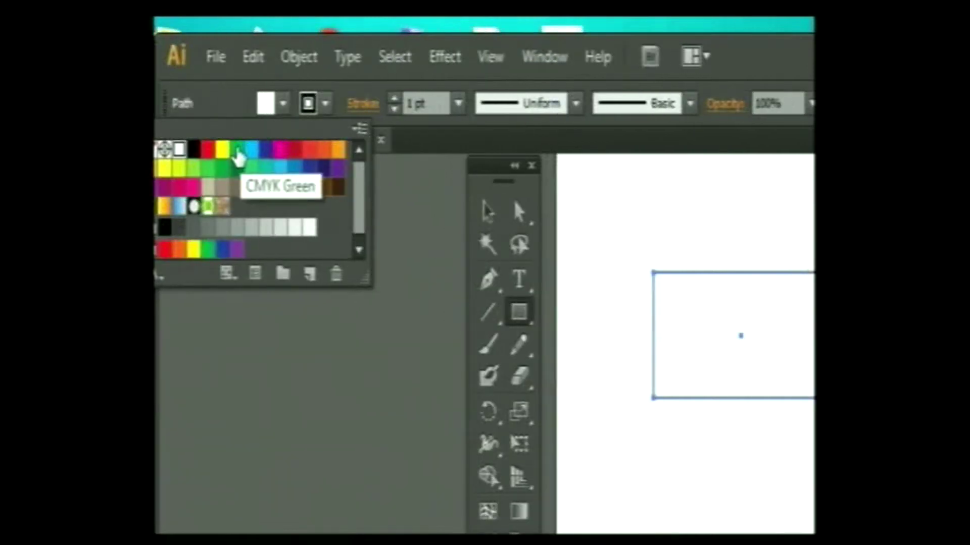
{"action": "left_click", "coordinate": [329, 112]}
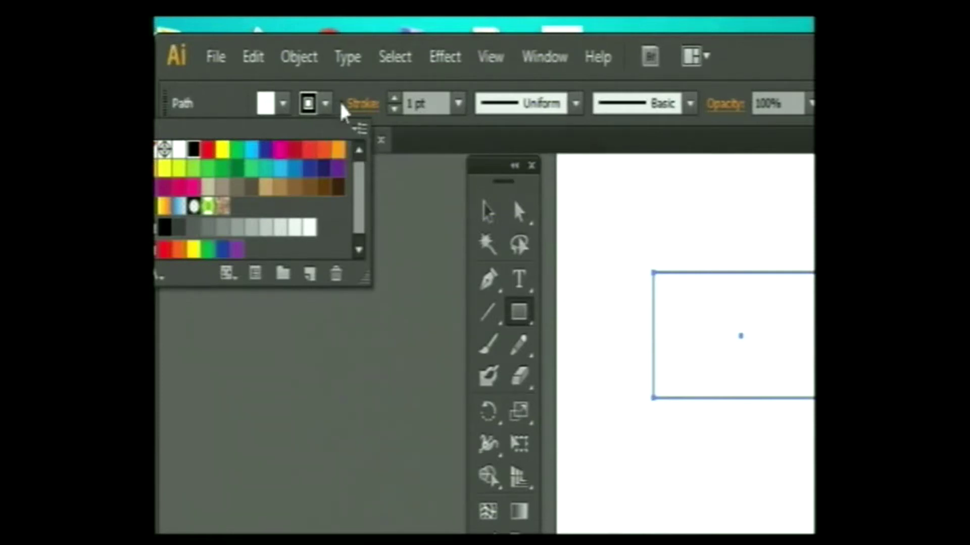
{"action": "left_click", "coordinate": [469, 87]}
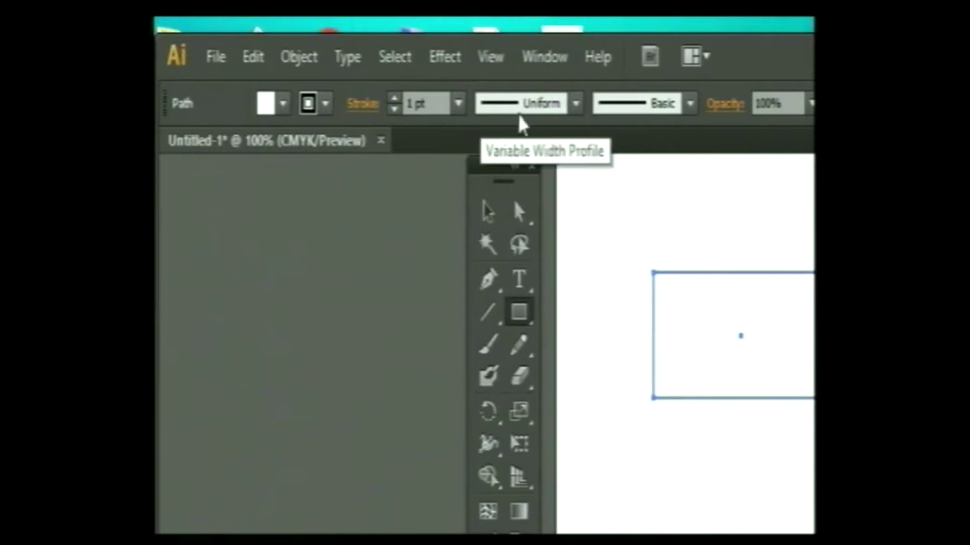
{"action": "left_click", "coordinate": [577, 116]}
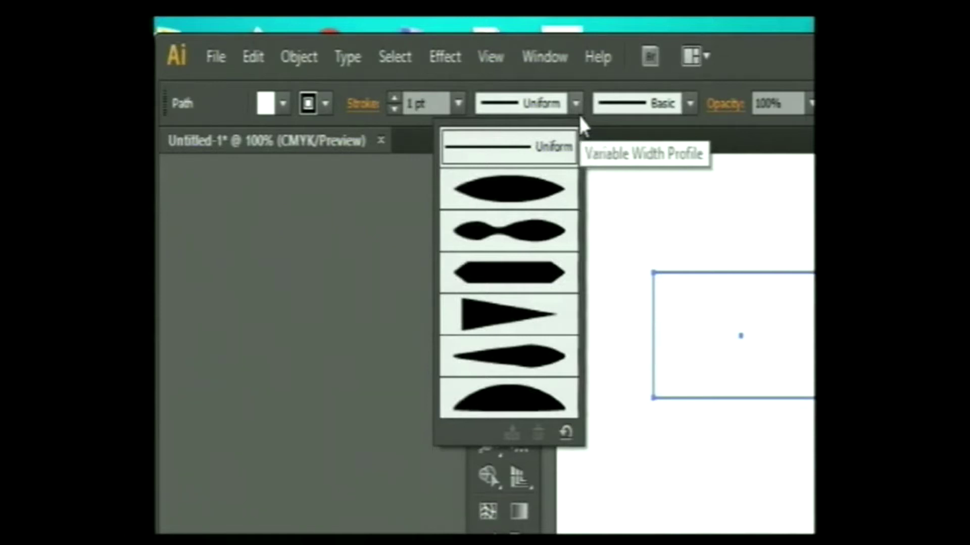
{"action": "left_click", "coordinate": [715, 72]}
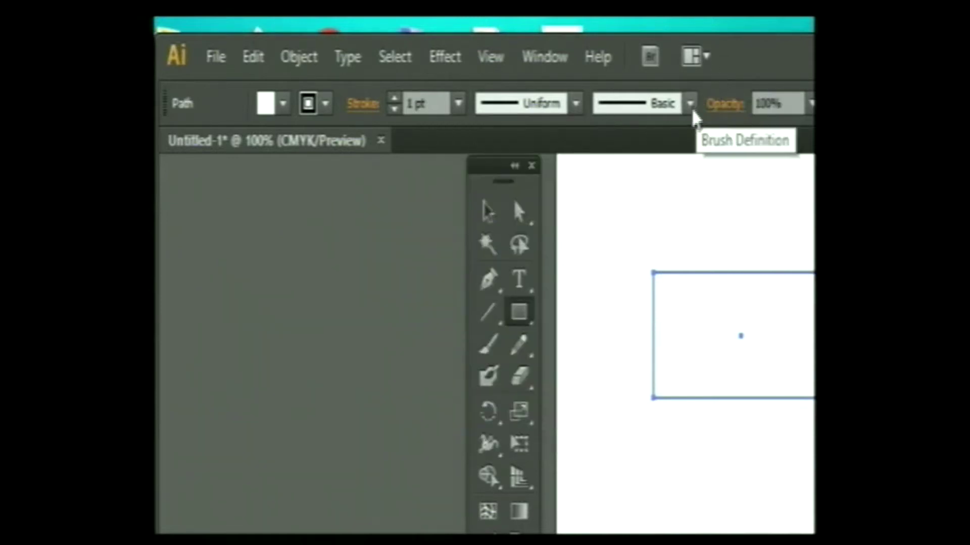
{"action": "left_click", "coordinate": [690, 104]}
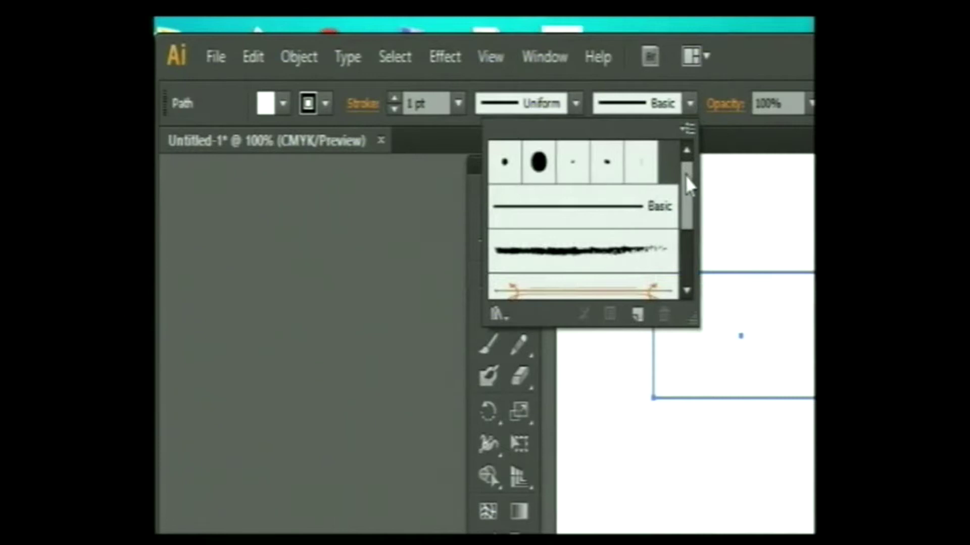
{"action": "mouse_move", "coordinate": [686, 177]}
{"action": "left_mouse_down"}
{"action": "mouse_move", "coordinate": [695, 231]}
{"action": "mouse_move", "coordinate": [696, 167]}
{"action": "left_mouse_up"}
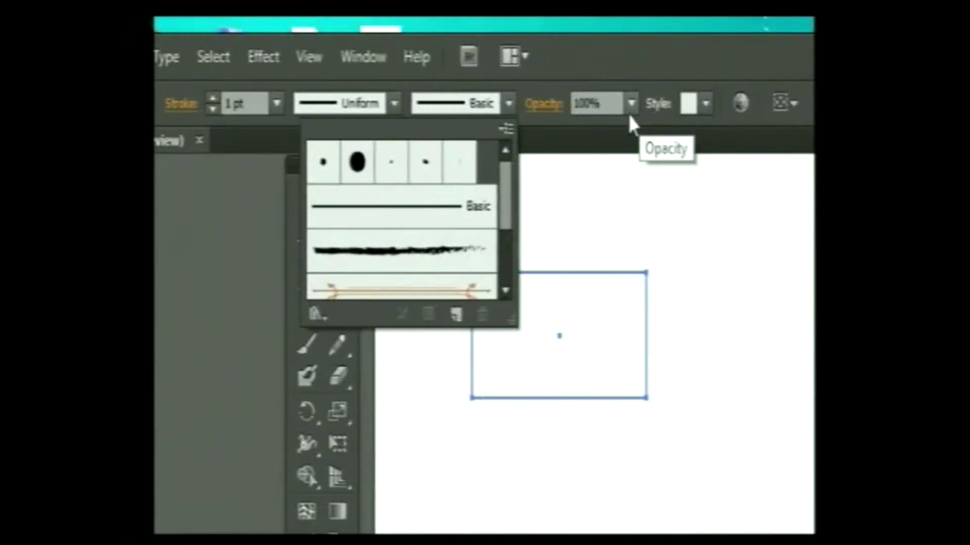
{"action": "key", "text": "Escape"}
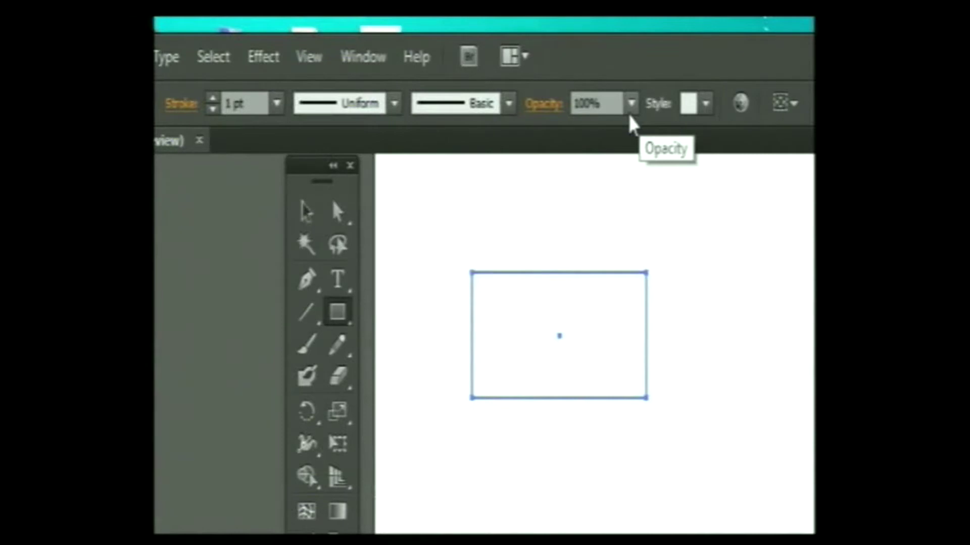
Step: Fill the rectangle with the CMYK Red swatch
{"action": "left_click", "coordinate": [632, 104]}
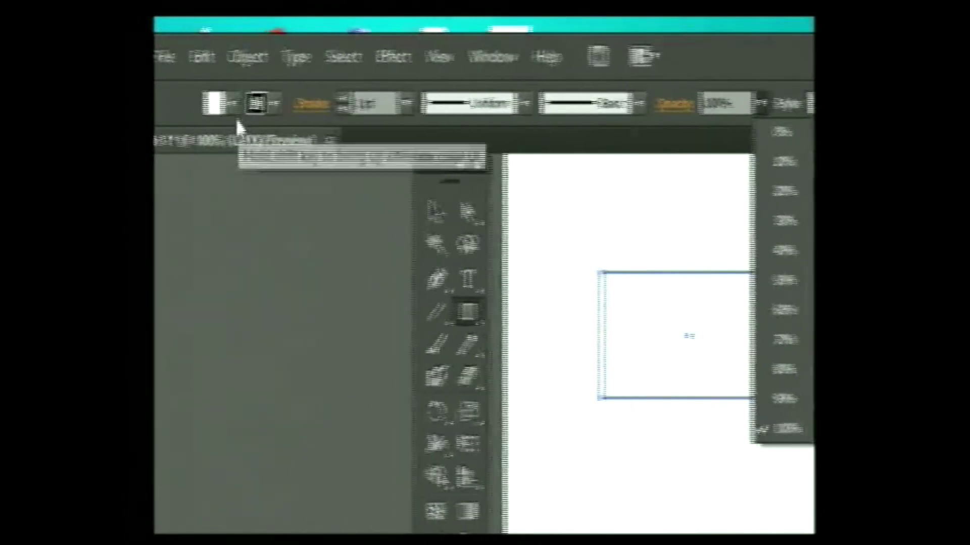
{"action": "key", "text": "Escape"}
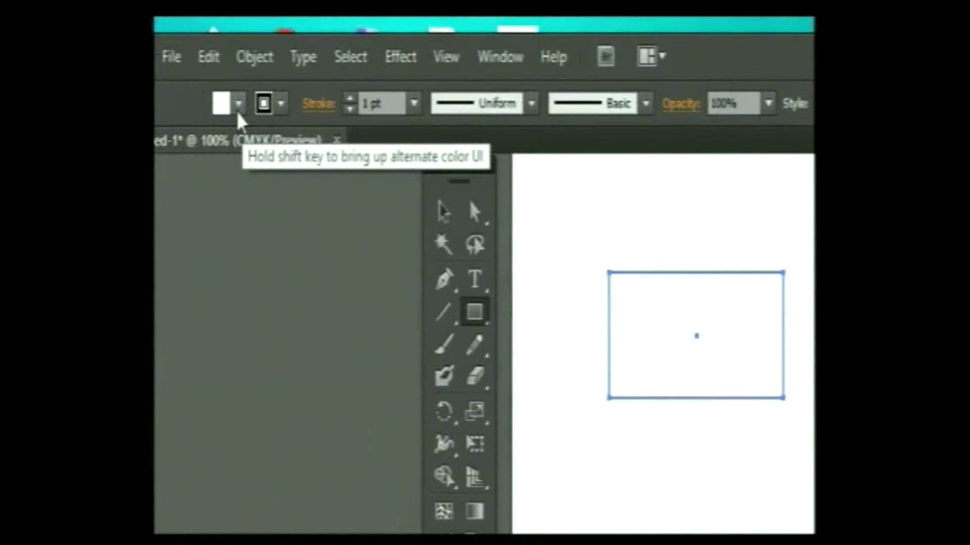
{"action": "left_click", "coordinate": [238, 105]}
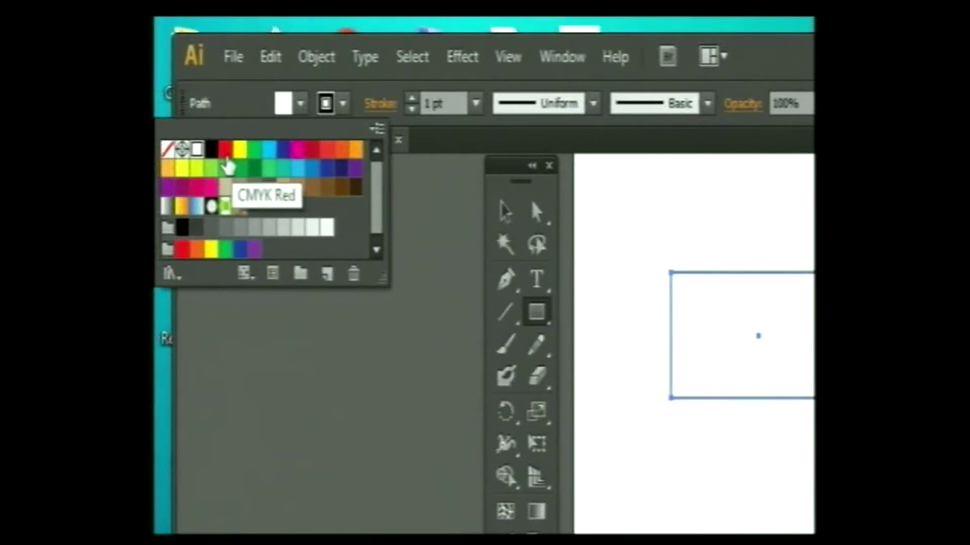
{"action": "left_click", "coordinate": [226, 155]}
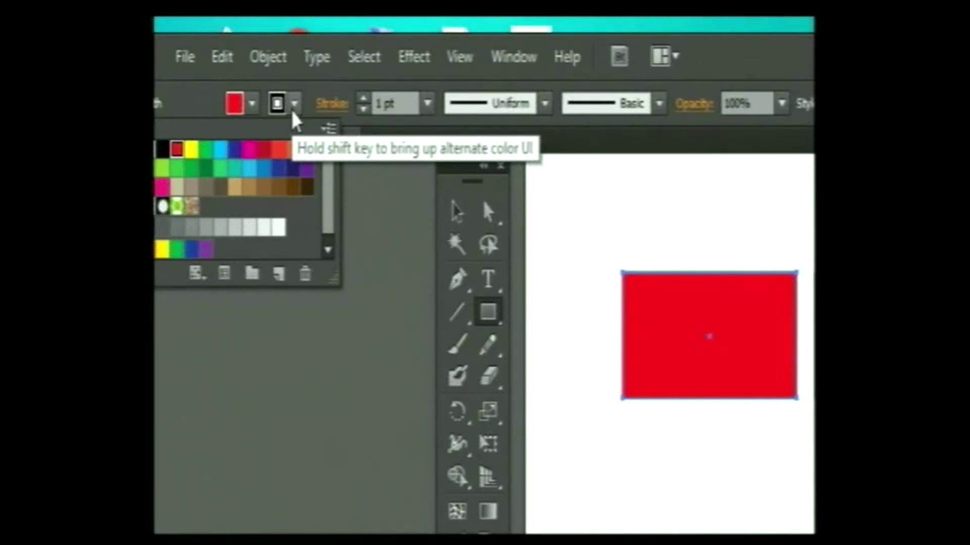
Step: Set the rectangle's stroke to the dark blue C=100 M=100 Y=25 K=25 swatch
{"action": "left_click", "coordinate": [294, 109]}
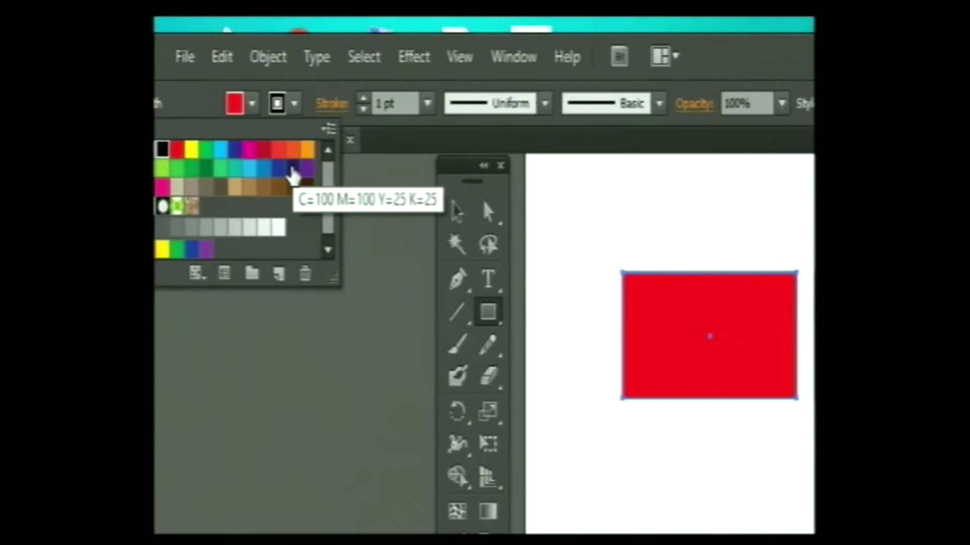
{"action": "left_click", "coordinate": [297, 115]}
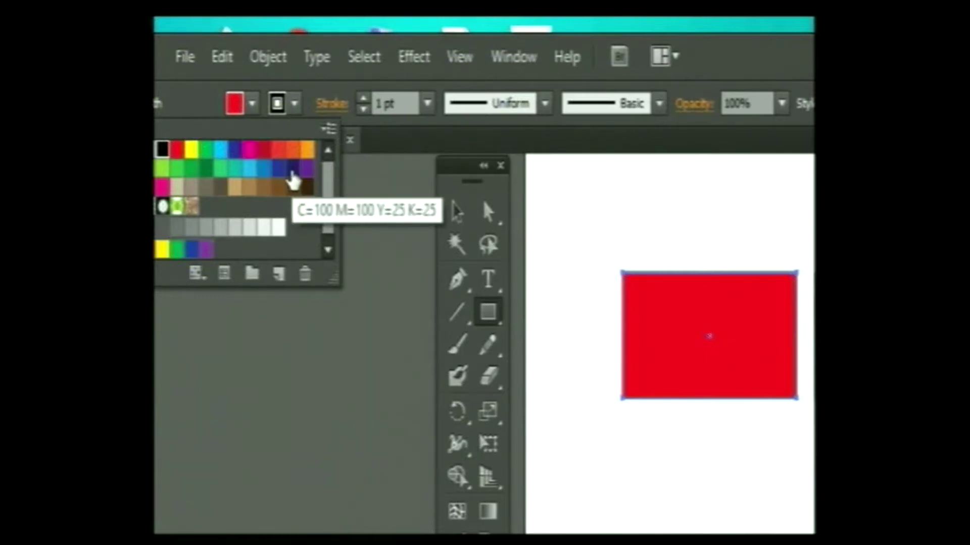
{"action": "left_click", "coordinate": [292, 173]}
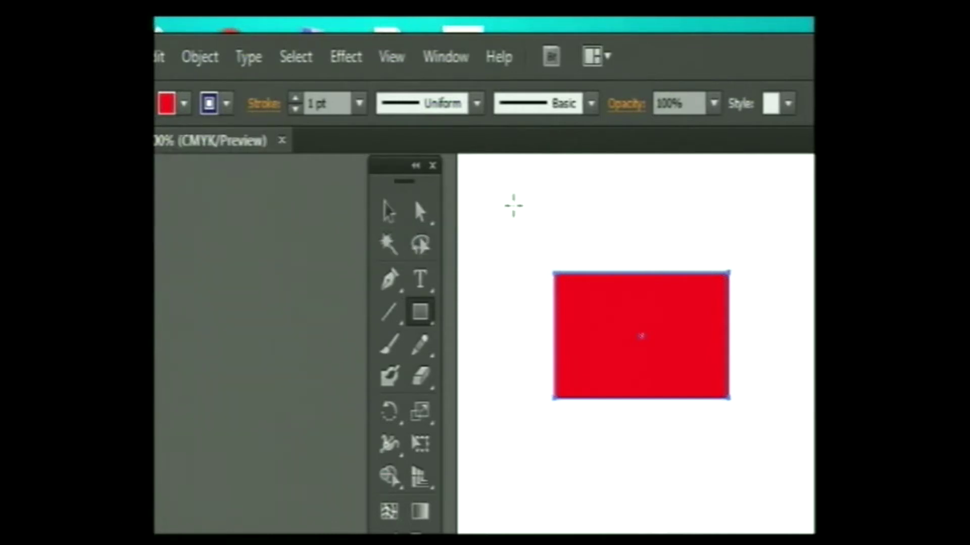
{"action": "left_click", "coordinate": [390, 211]}
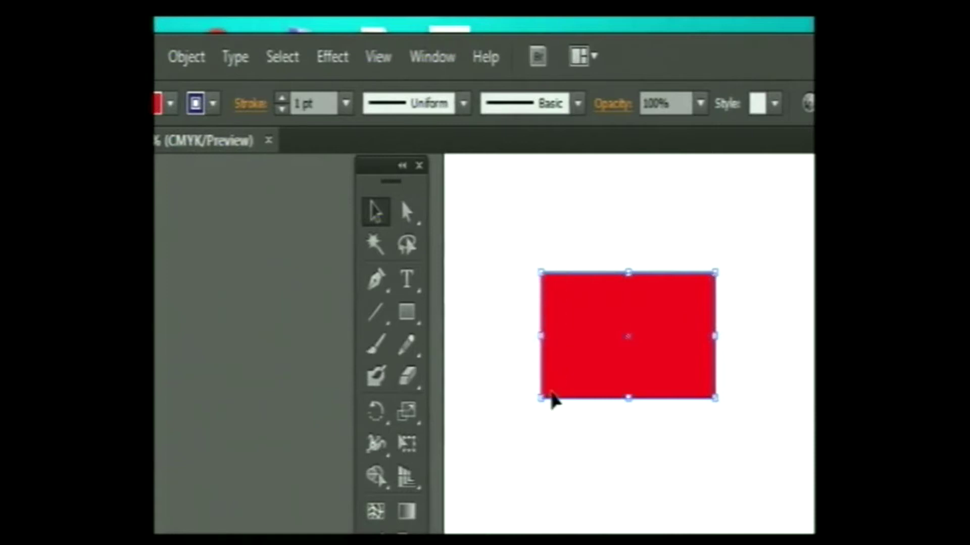
{"action": "left_click", "coordinate": [605, 241]}
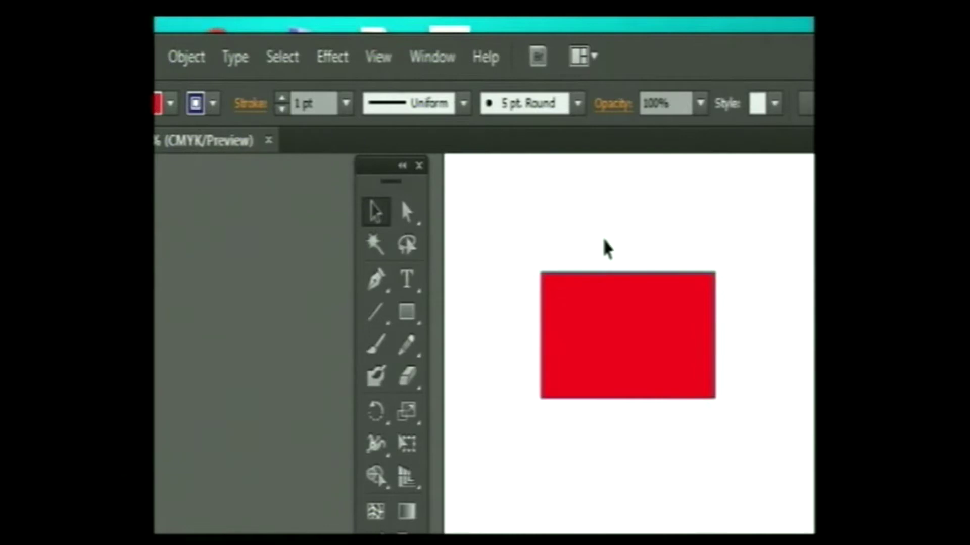
{"action": "left_click", "coordinate": [586, 276]}
{"action": "left_click", "coordinate": [480, 362]}
{"action": "left_click", "coordinate": [574, 308]}
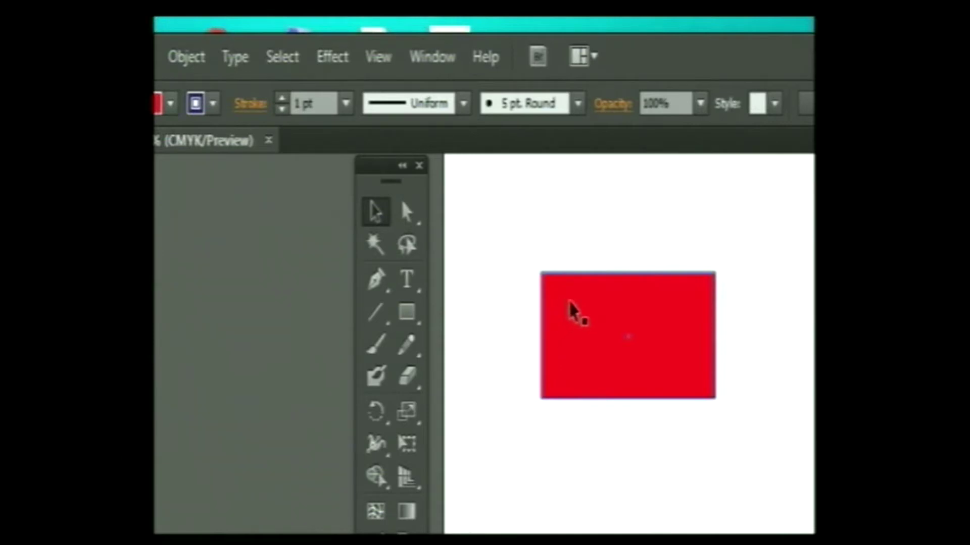
{"action": "left_click", "coordinate": [502, 317]}
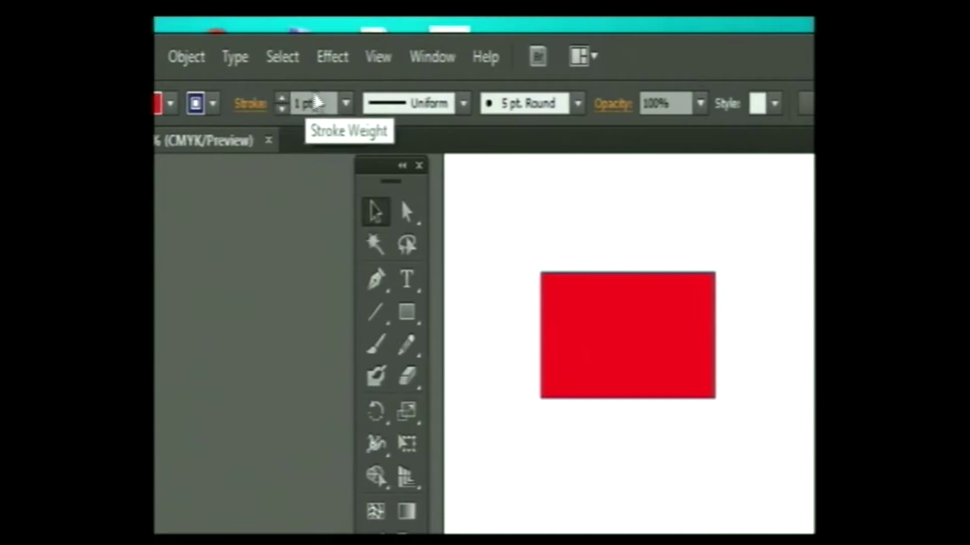
Step: Set the selected rectangle's stroke weight to 5 pt
{"action": "left_click", "coordinate": [346, 104]}
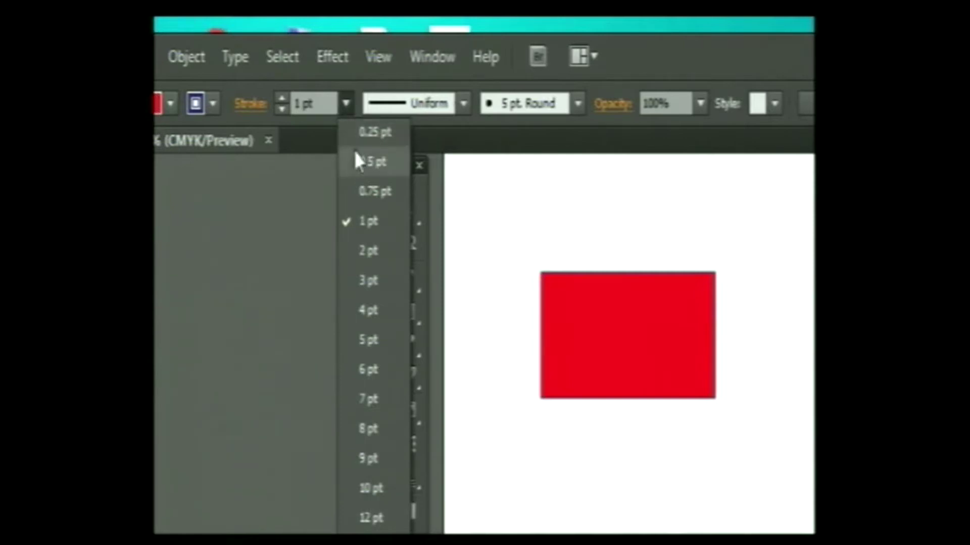
{"action": "left_click", "coordinate": [360, 341]}
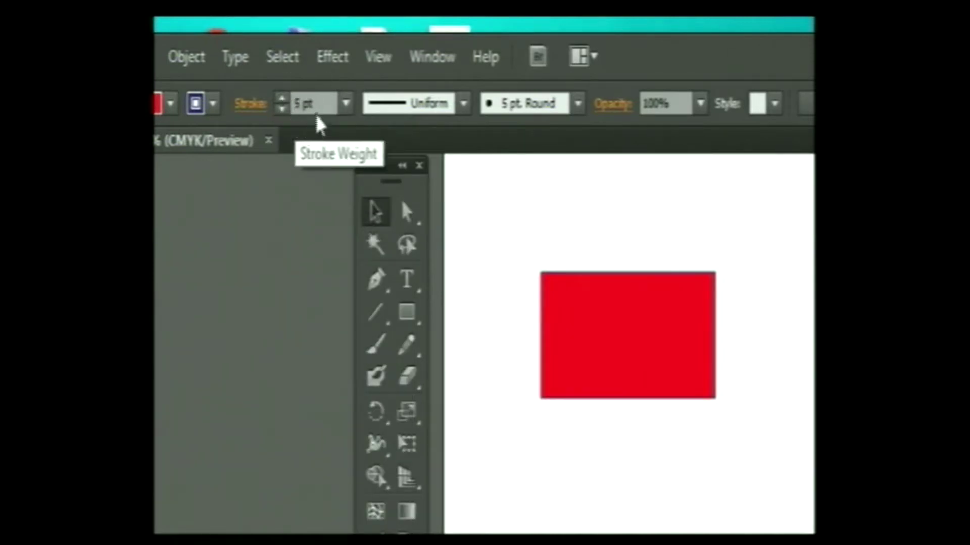
{"action": "left_click", "coordinate": [576, 398]}
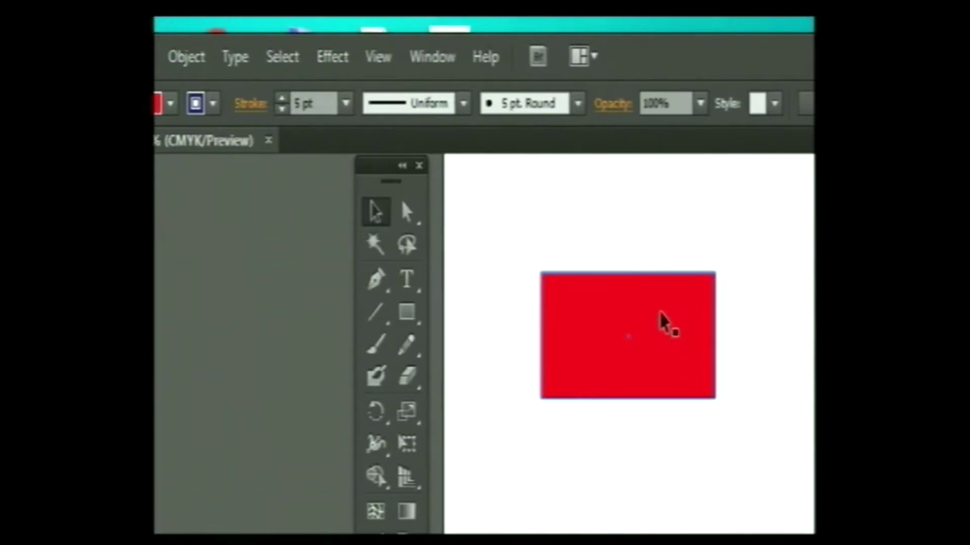
{"action": "left_click", "coordinate": [660, 312]}
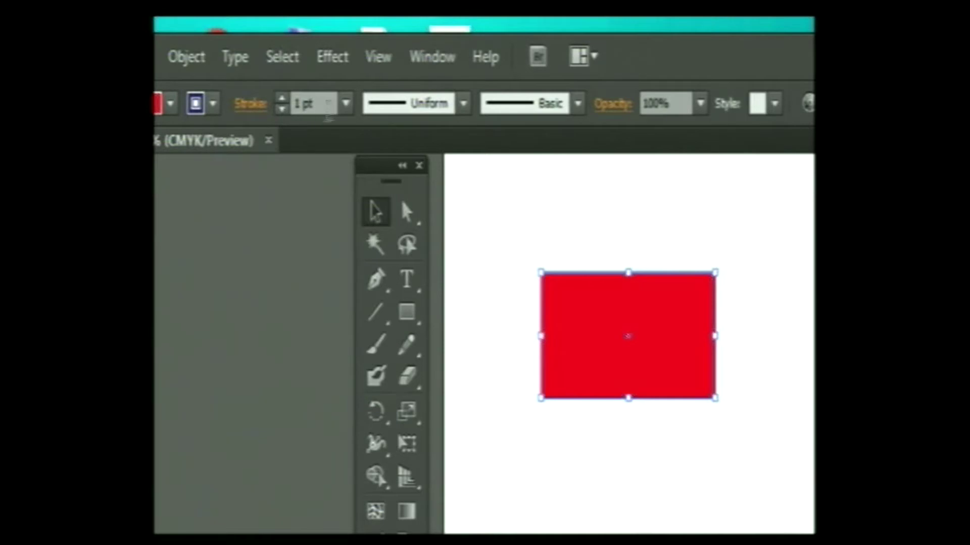
{"action": "left_click", "coordinate": [346, 111]}
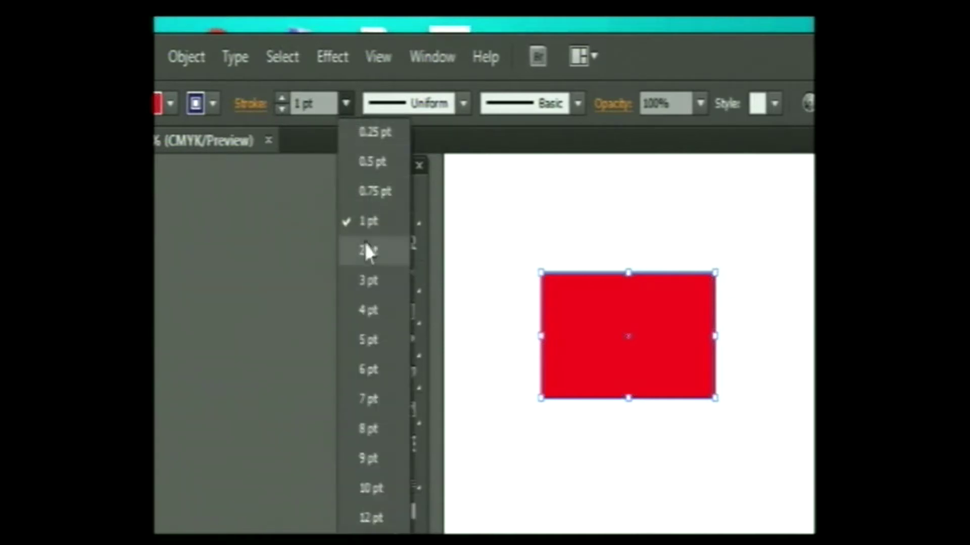
{"action": "left_click", "coordinate": [361, 343]}
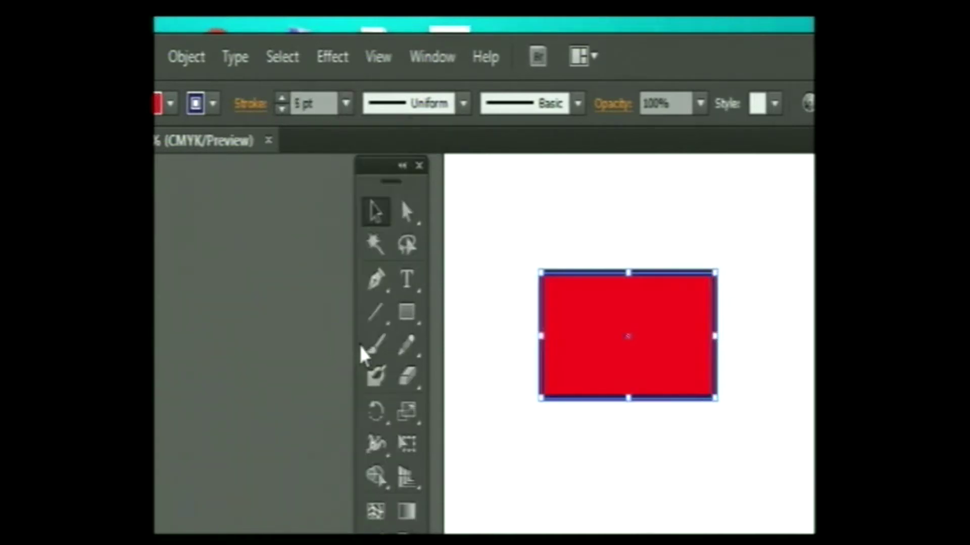
Step: Deselect and reselect the rectangle to inspect the thicker outline, leaving it selected
{"action": "left_click", "coordinate": [483, 298]}
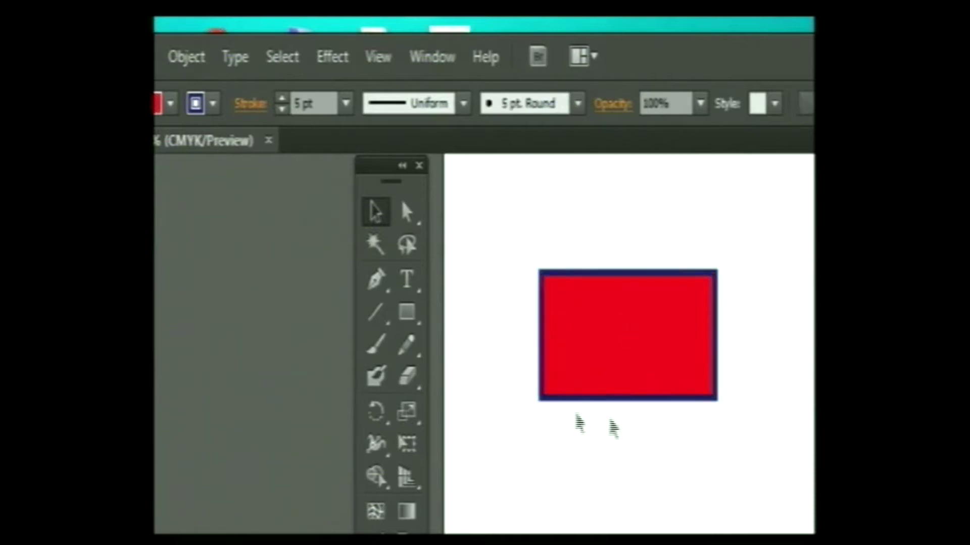
{"action": "left_click", "coordinate": [685, 291]}
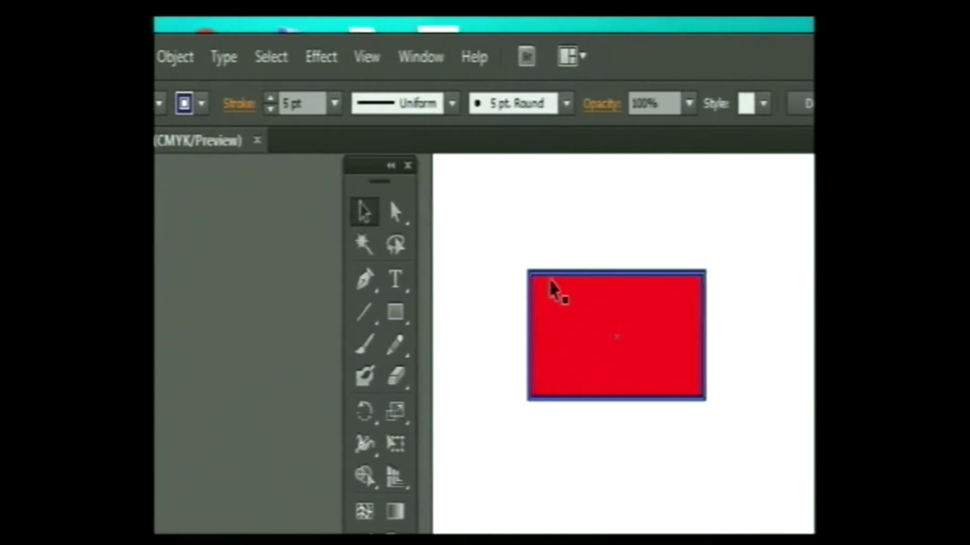
{"action": "left_click", "coordinate": [515, 392]}
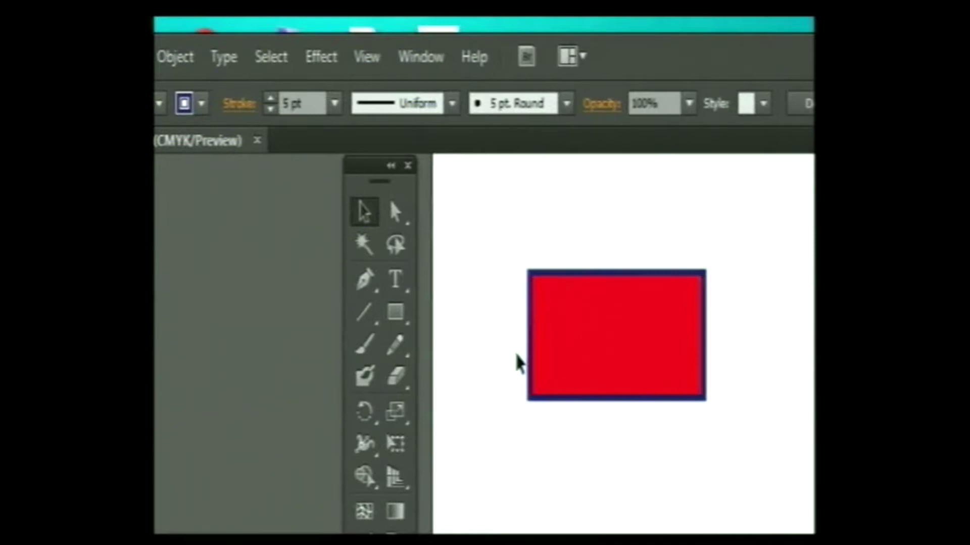
{"action": "left_click", "coordinate": [526, 326]}
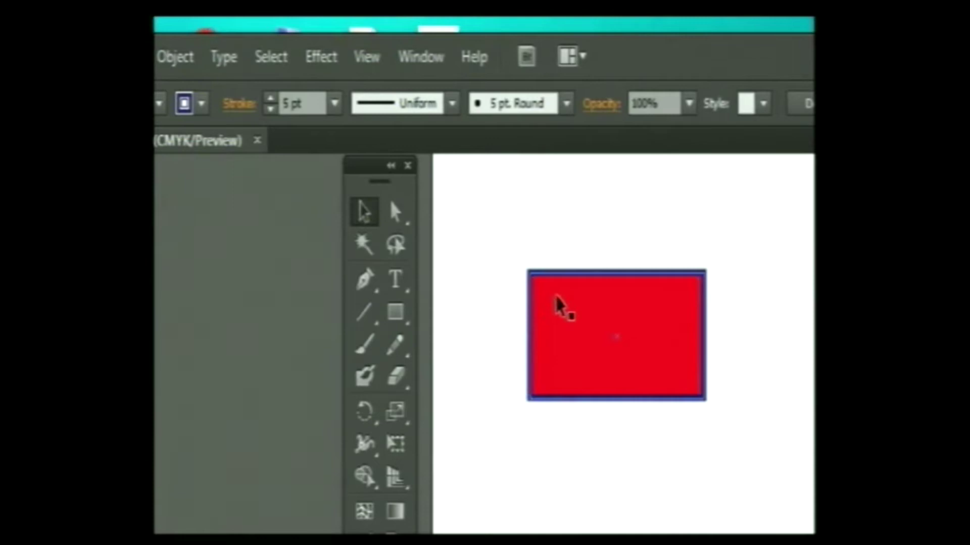
{"action": "left_click", "coordinate": [557, 303]}
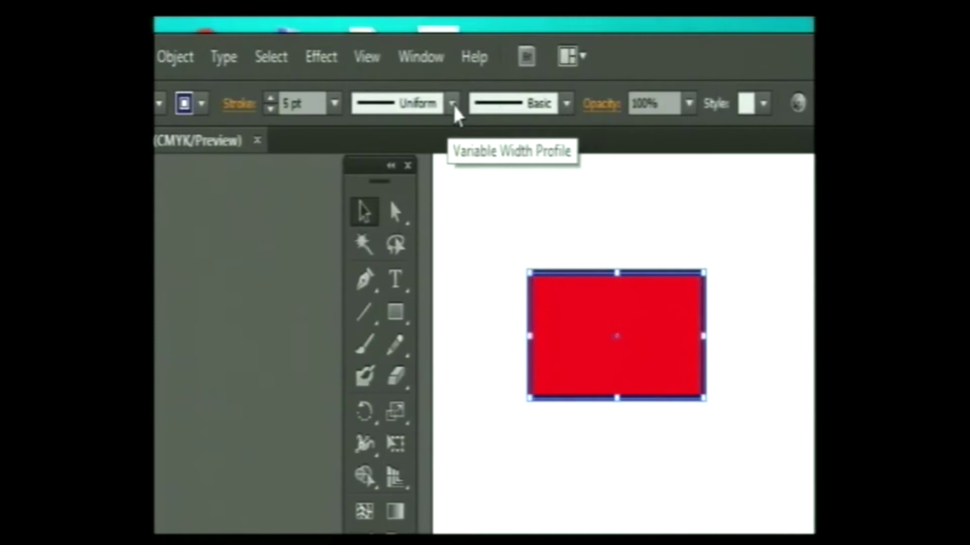
Step: Apply Width Profile 1, a tapered lens shape, to the rectangle's outline
{"action": "left_click", "coordinate": [453, 103]}
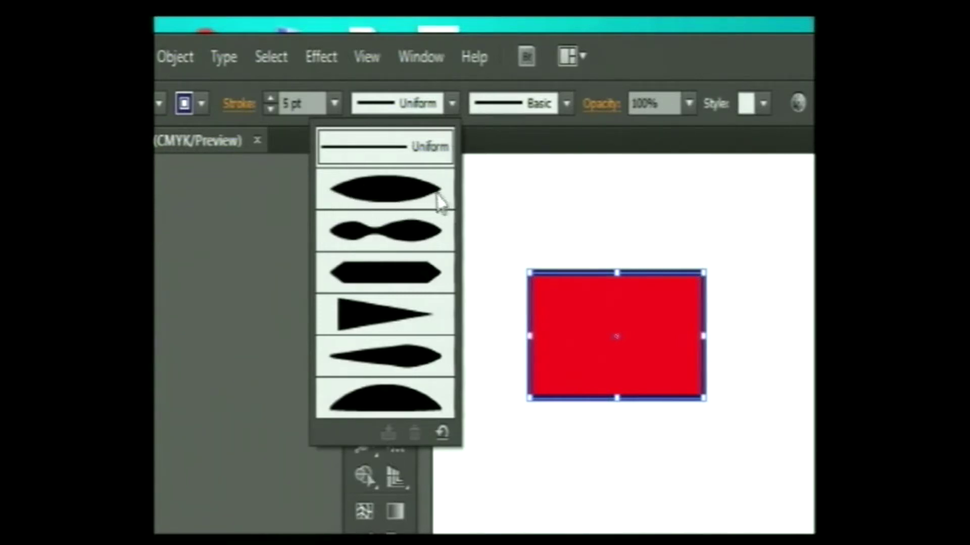
{"action": "left_click", "coordinate": [360, 202]}
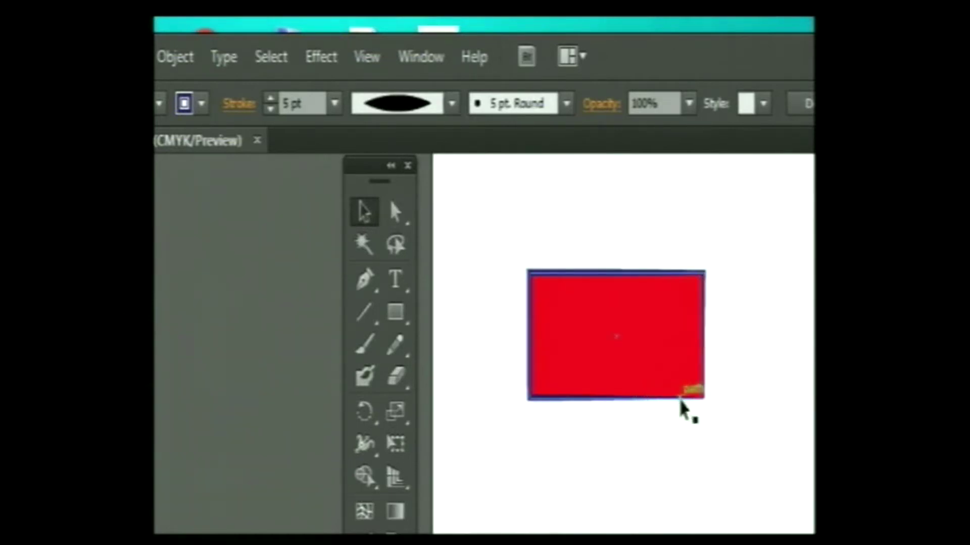
{"action": "left_click", "coordinate": [452, 106]}
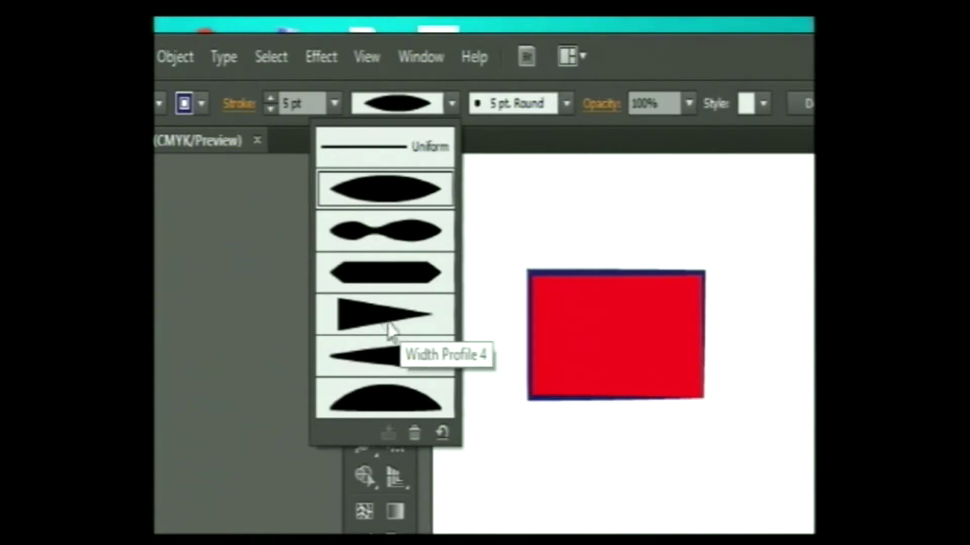
{"action": "left_click", "coordinate": [537, 325]}
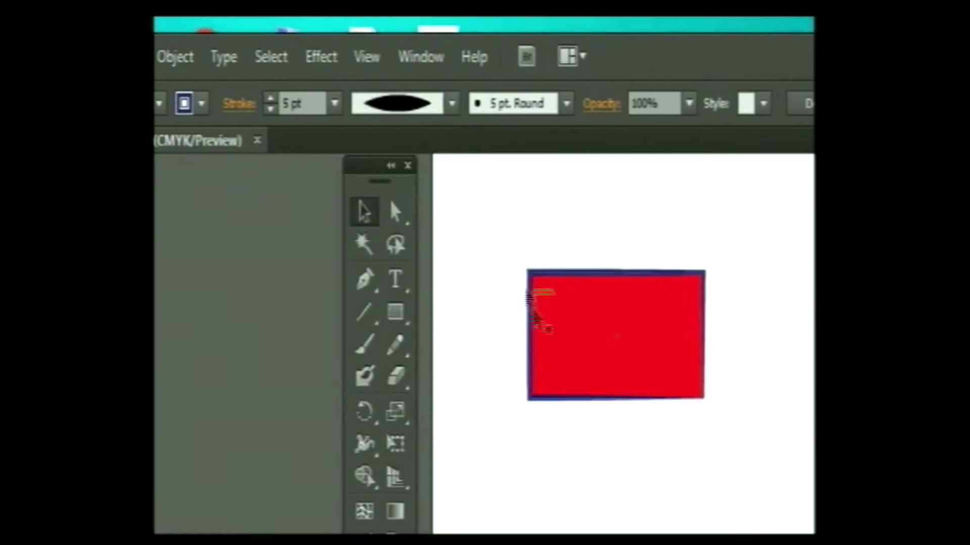
{"action": "left_click", "coordinate": [534, 319]}
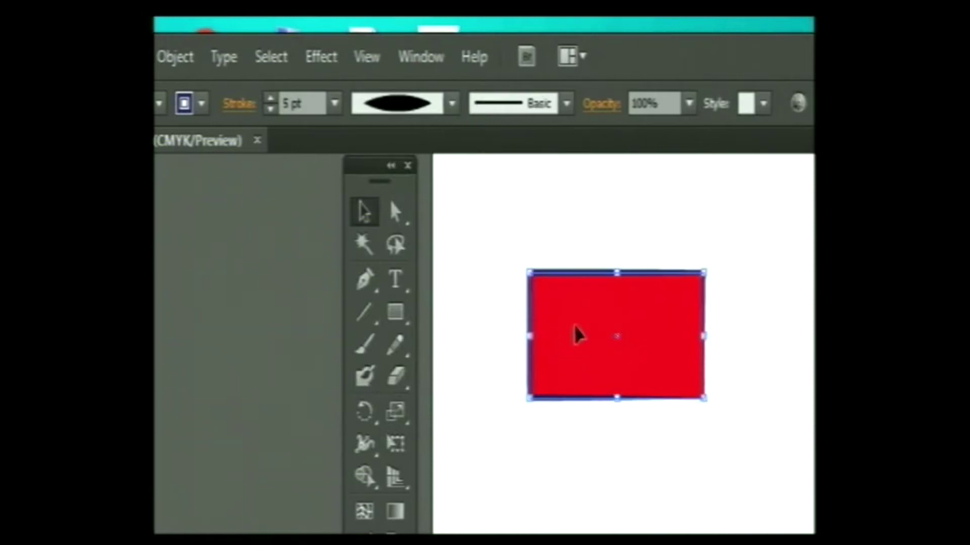
Step: Apply the triangular Width Profile 4 to the rectangle's outline and preview it
{"action": "left_click", "coordinate": [452, 105]}
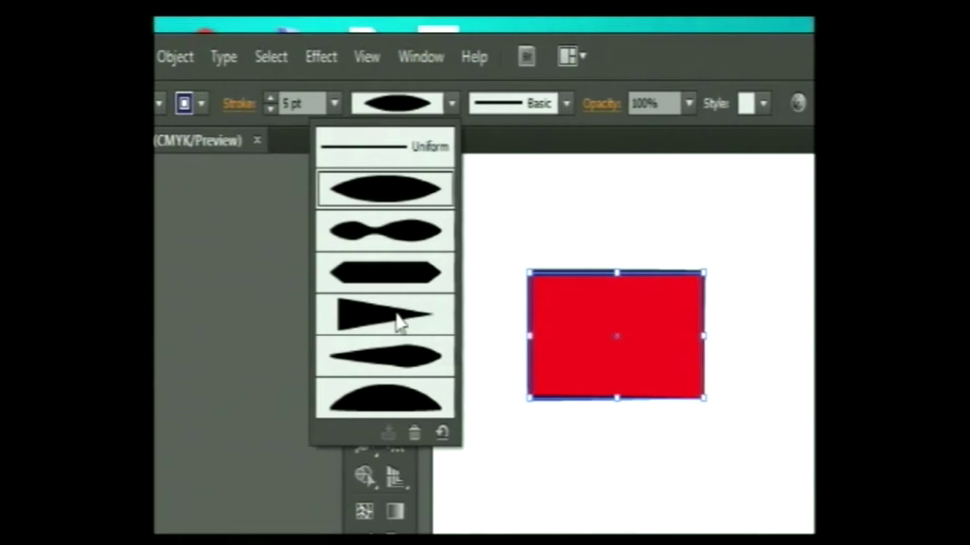
{"action": "left_click", "coordinate": [391, 318]}
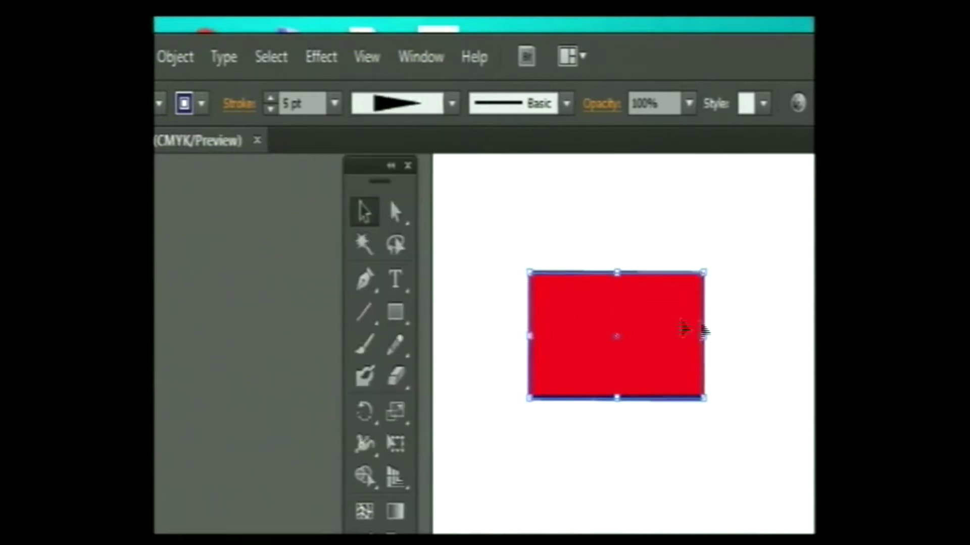
{"action": "left_click", "coordinate": [725, 334]}
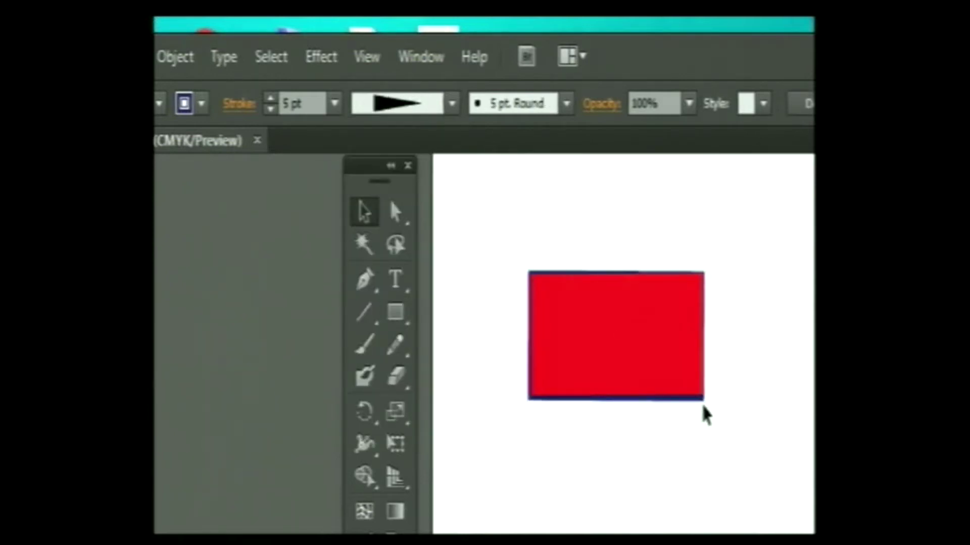
Step: Reselect the rectangle and set its outline width profile back to Uniform
{"action": "left_click", "coordinate": [450, 105]}
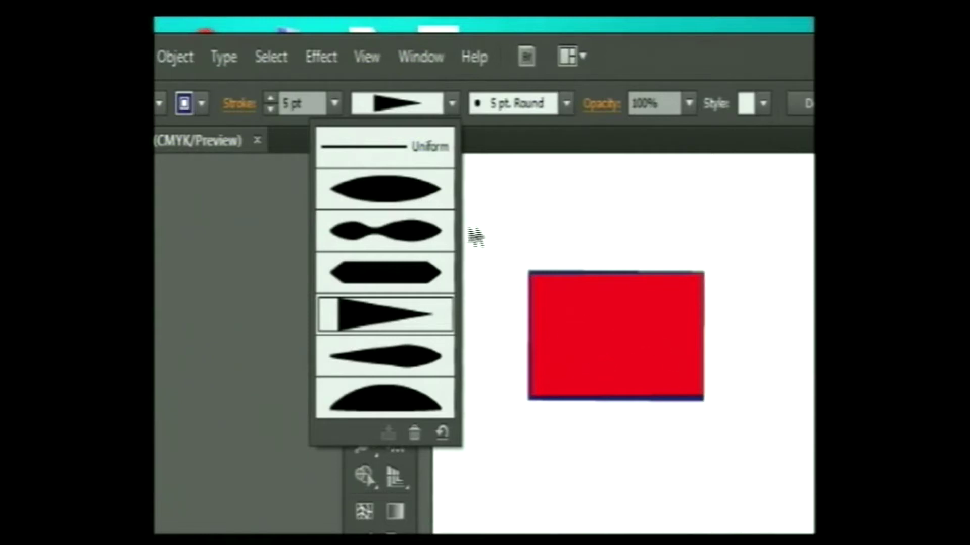
{"action": "left_click", "coordinate": [592, 346]}
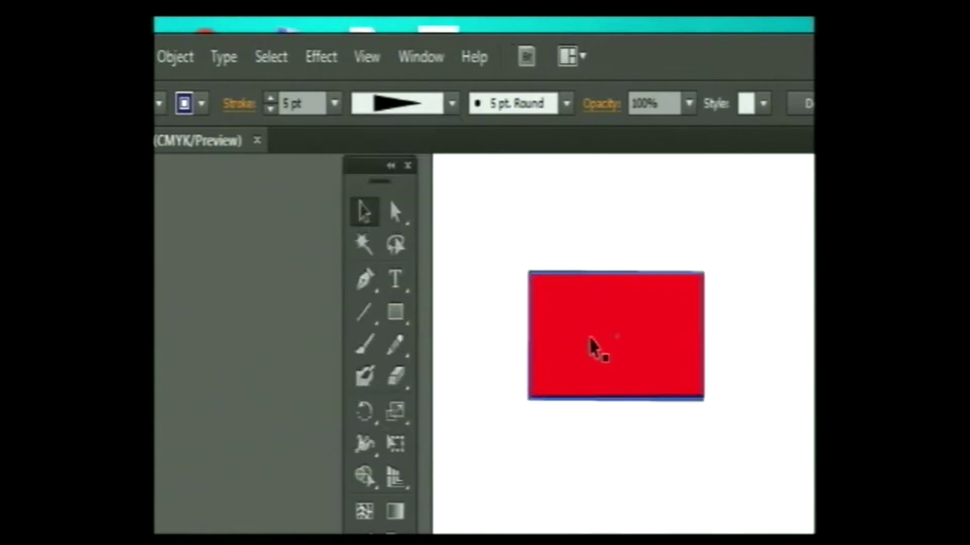
{"action": "left_click", "coordinate": [452, 104]}
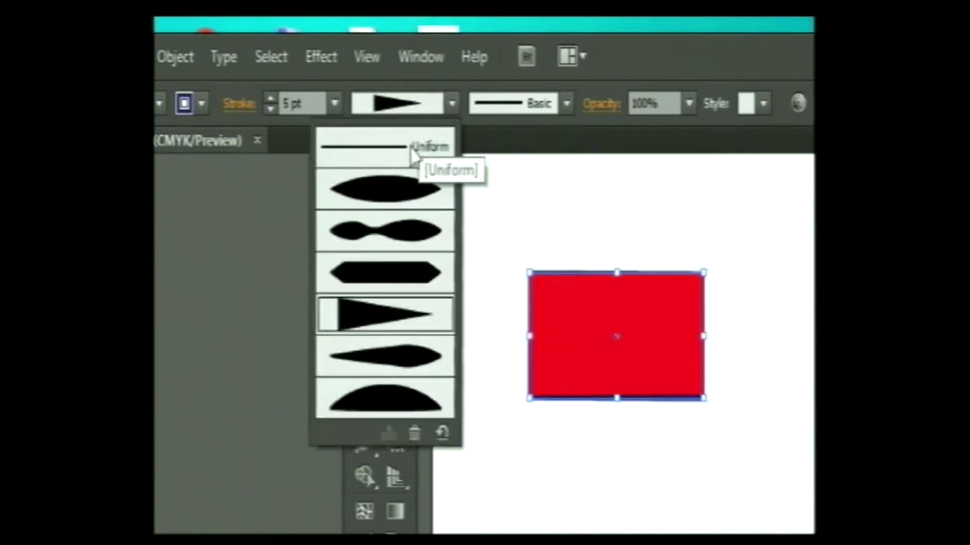
{"action": "left_click", "coordinate": [411, 151]}
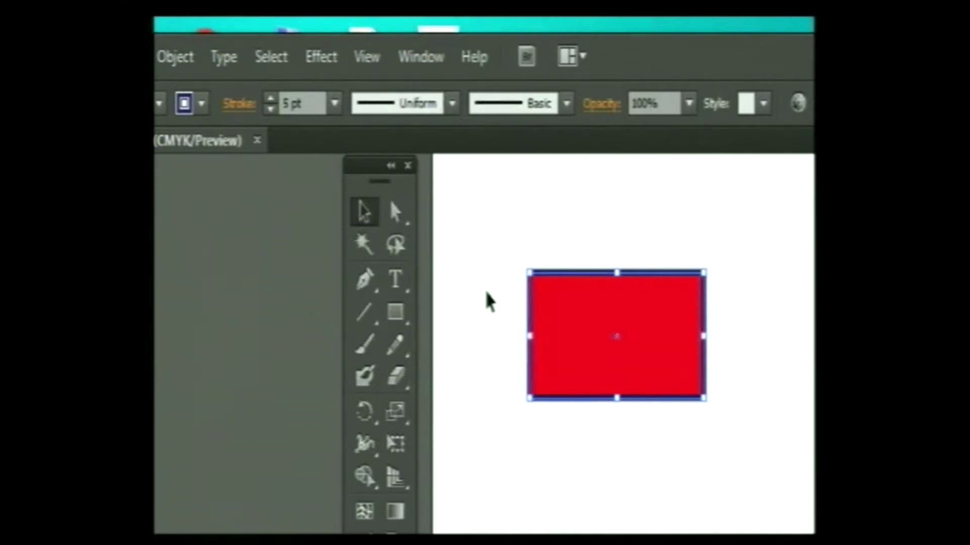
Step: Apply the orange Divider art brush to the rectangle's outline and deselect to view it
{"action": "left_click", "coordinate": [566, 103]}
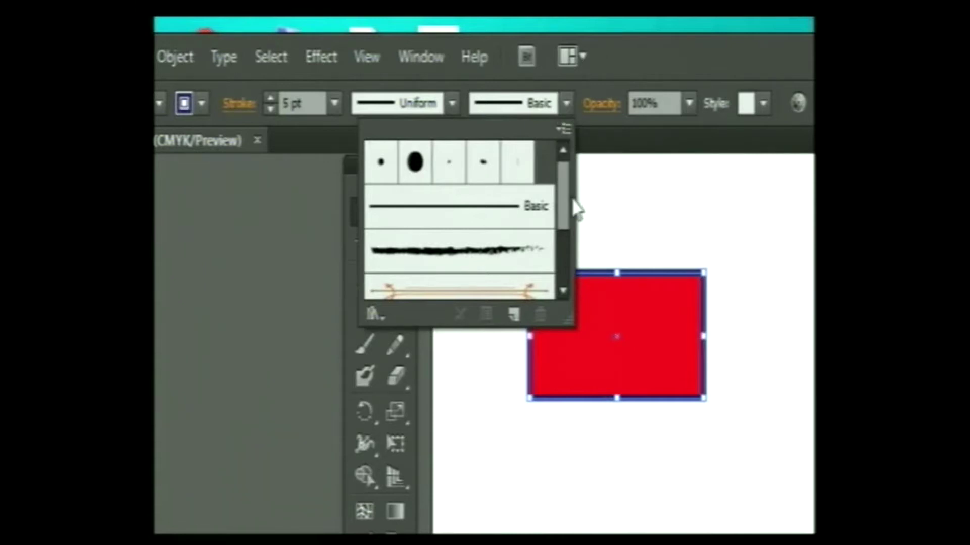
{"action": "left_click_drag", "start_coordinate": [562, 220], "coordinate": [559, 272]}
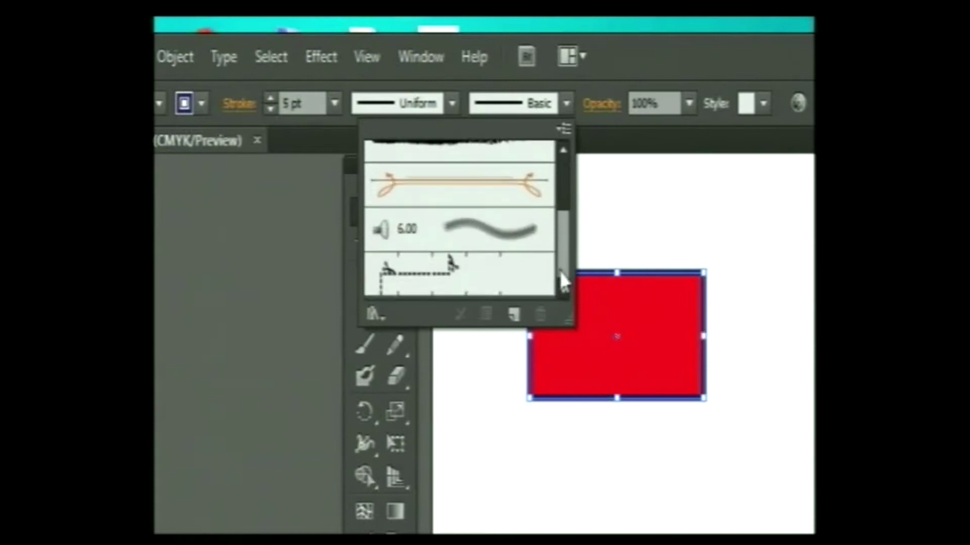
{"action": "left_click", "coordinate": [473, 186]}
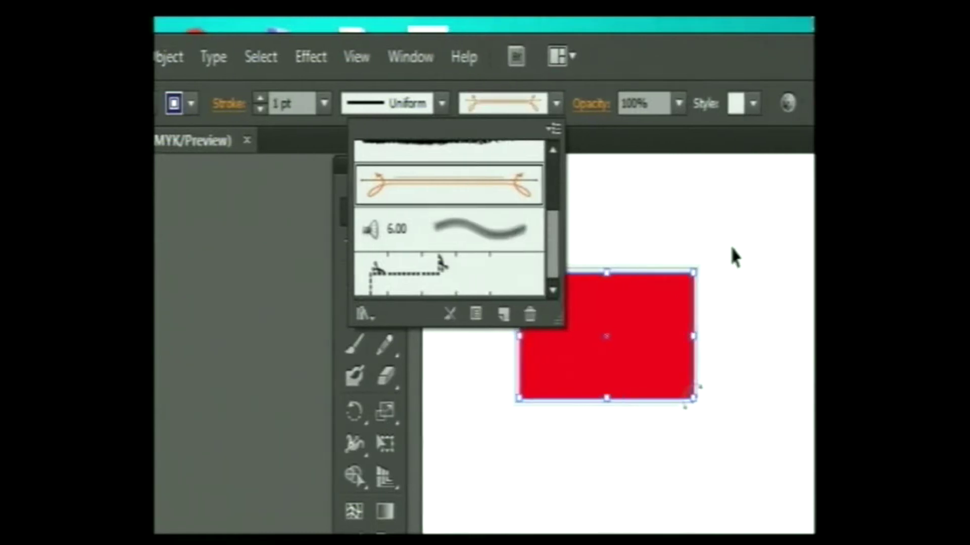
{"action": "left_click", "coordinate": [734, 257]}
{"action": "left_click", "coordinate": [695, 442]}
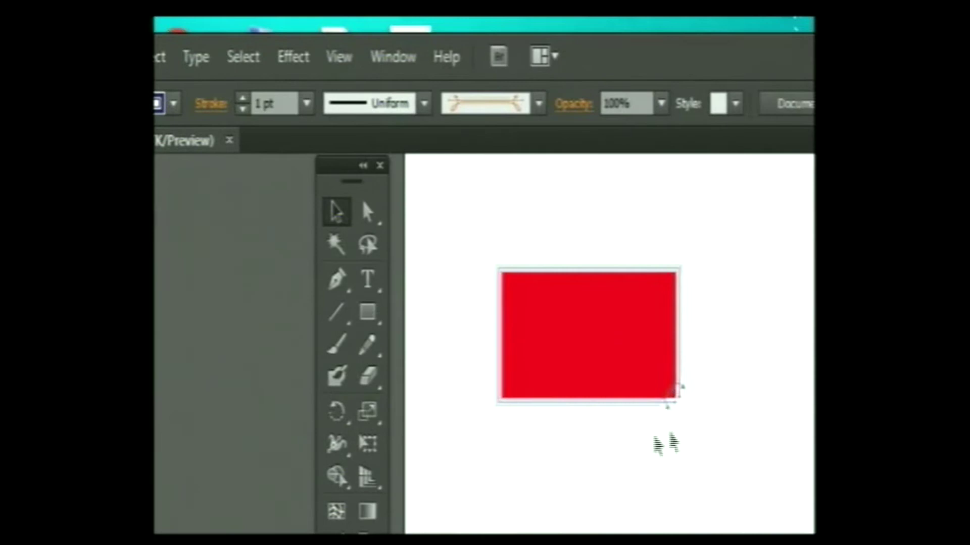
Step: Enlarge the red rectangle toward both corners and shift it down and right
{"action": "left_click", "coordinate": [499, 274]}
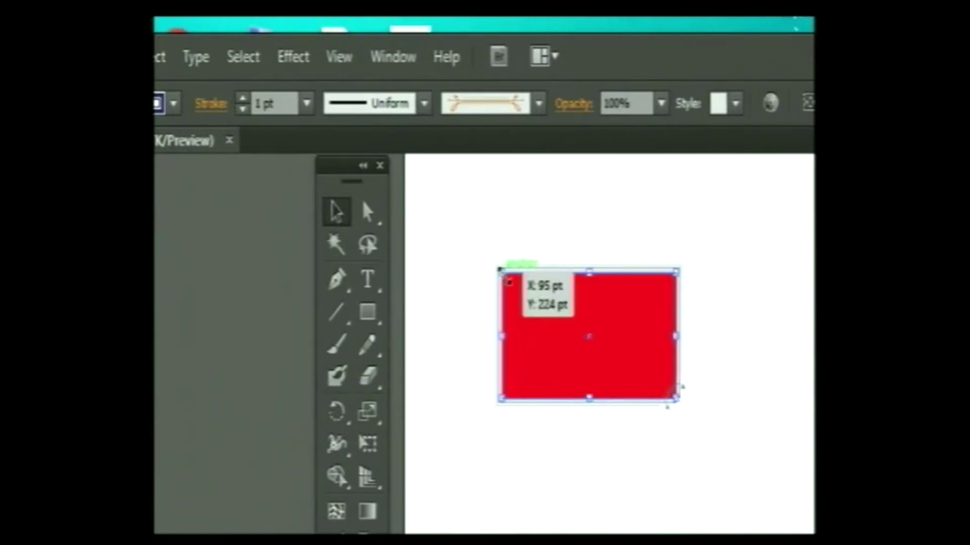
{"action": "left_click_drag", "start_coordinate": [464, 236], "coordinate": [418, 184]}
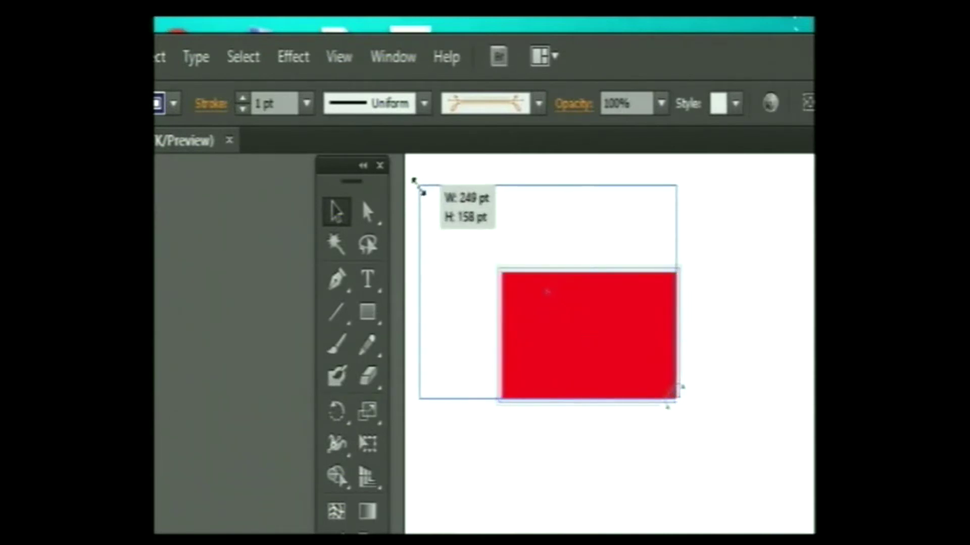
{"action": "left_click_drag", "start_coordinate": [539, 197], "coordinate": [580, 224]}
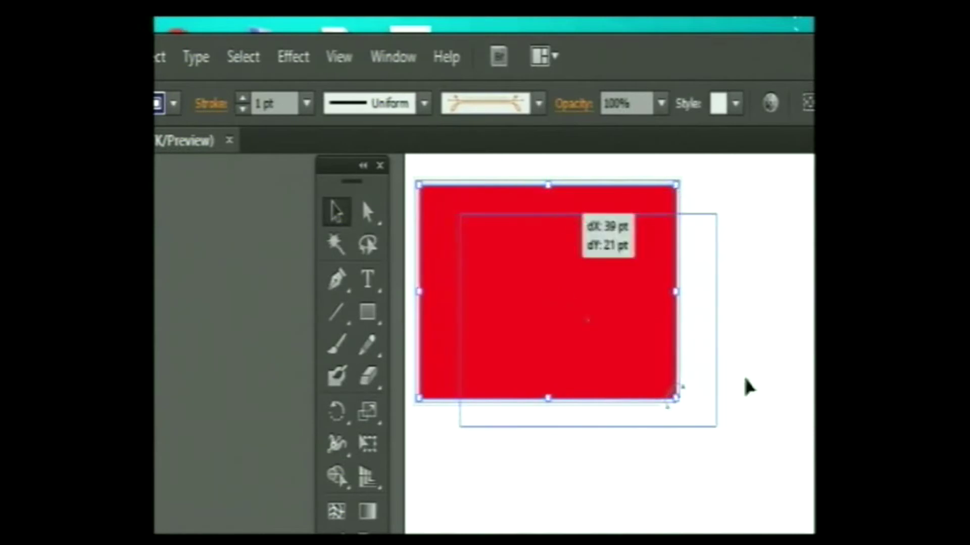
{"action": "left_click_drag", "start_coordinate": [633, 394], "coordinate": [717, 469]}
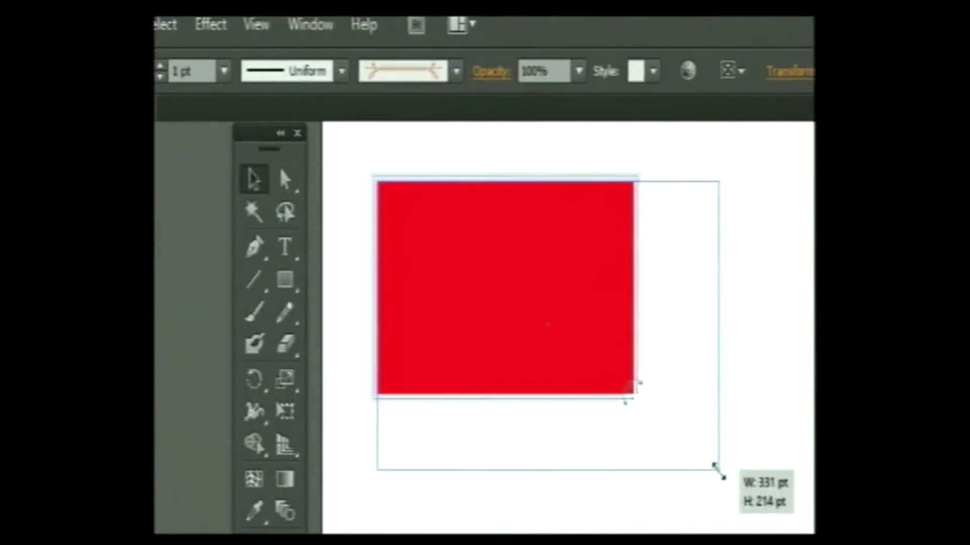
{"action": "left_click", "coordinate": [727, 393]}
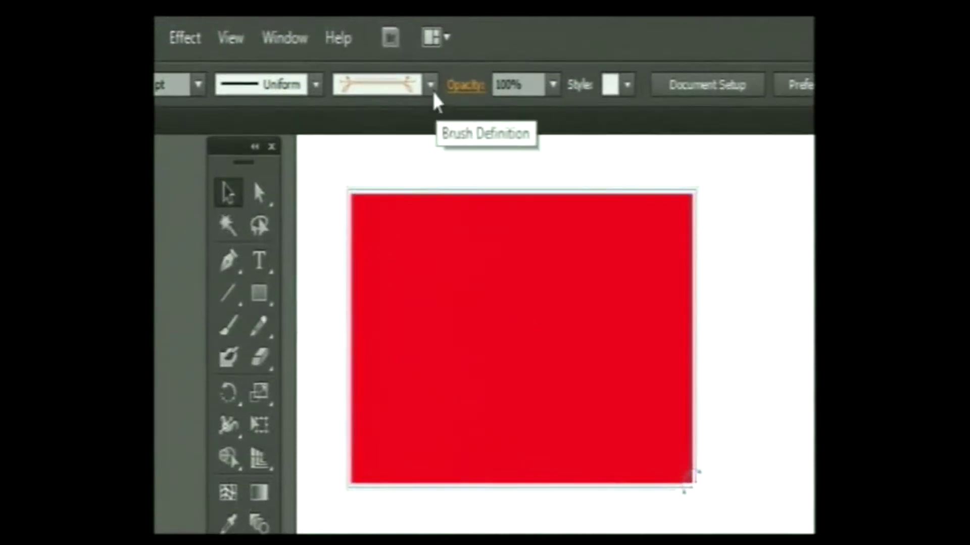
Step: Check the stroke brush list without changing it, then reselect the red rectangle
{"action": "left_click", "coordinate": [430, 85]}
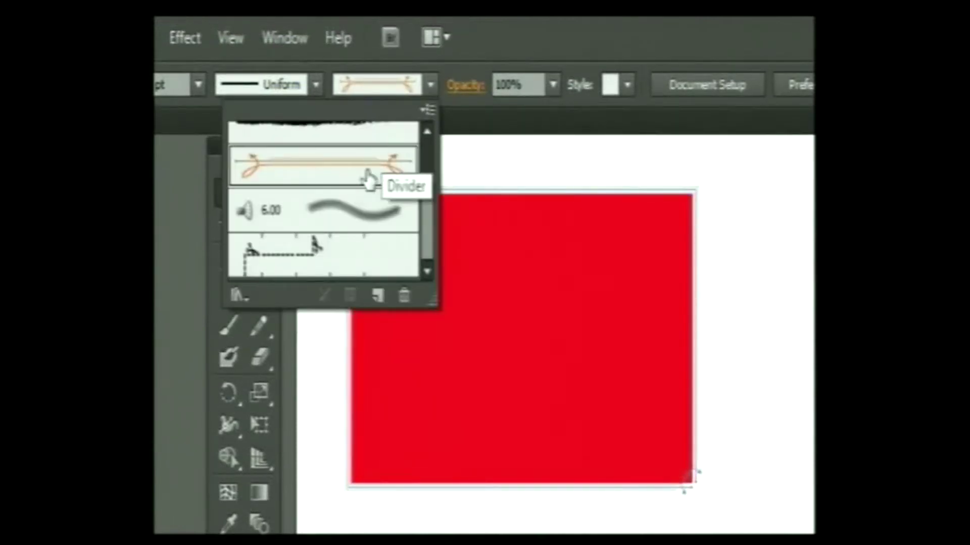
{"action": "left_click", "coordinate": [482, 202]}
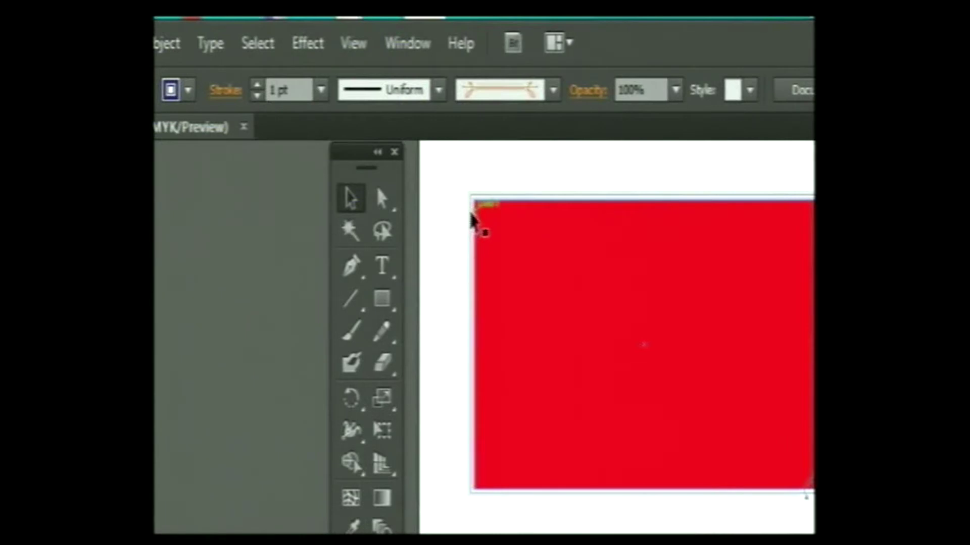
{"action": "left_click", "coordinate": [474, 218]}
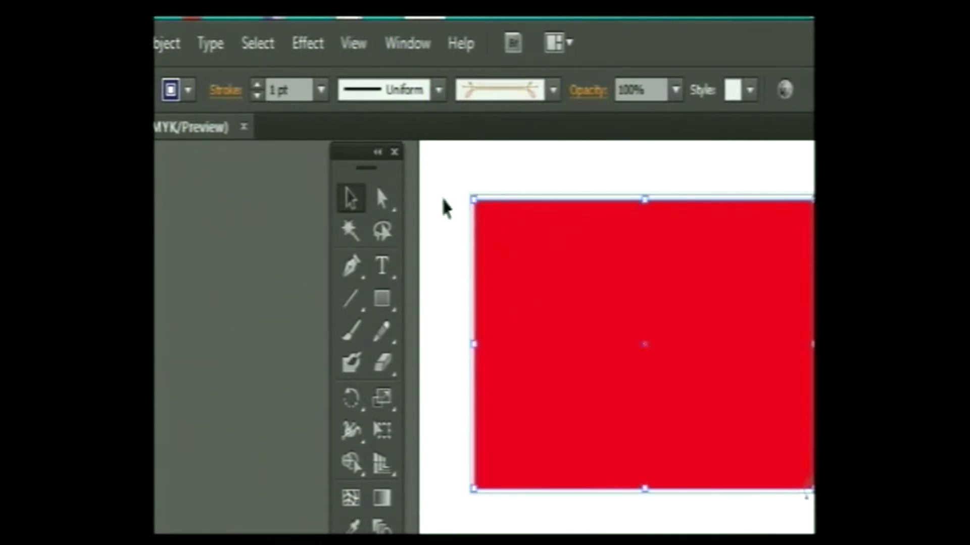
Step: Set the red rectangle's Divider-brushed stroke weight to 5 pt
{"action": "left_click", "coordinate": [321, 91]}
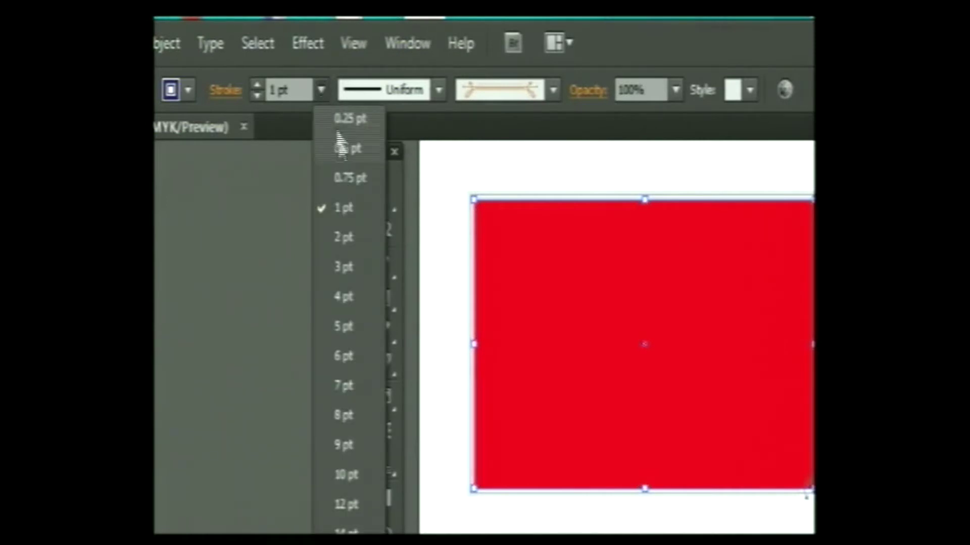
{"action": "left_click", "coordinate": [342, 331]}
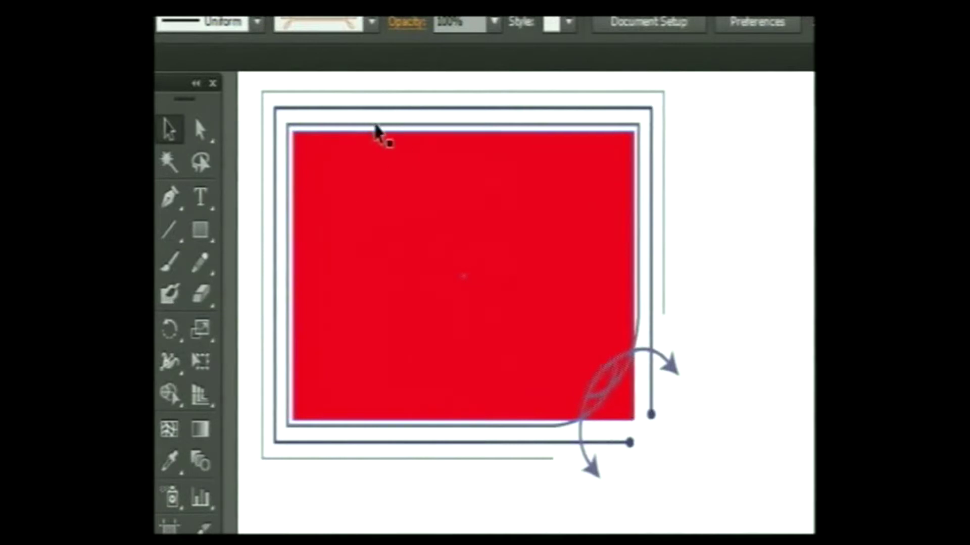
{"action": "left_click", "coordinate": [376, 129]}
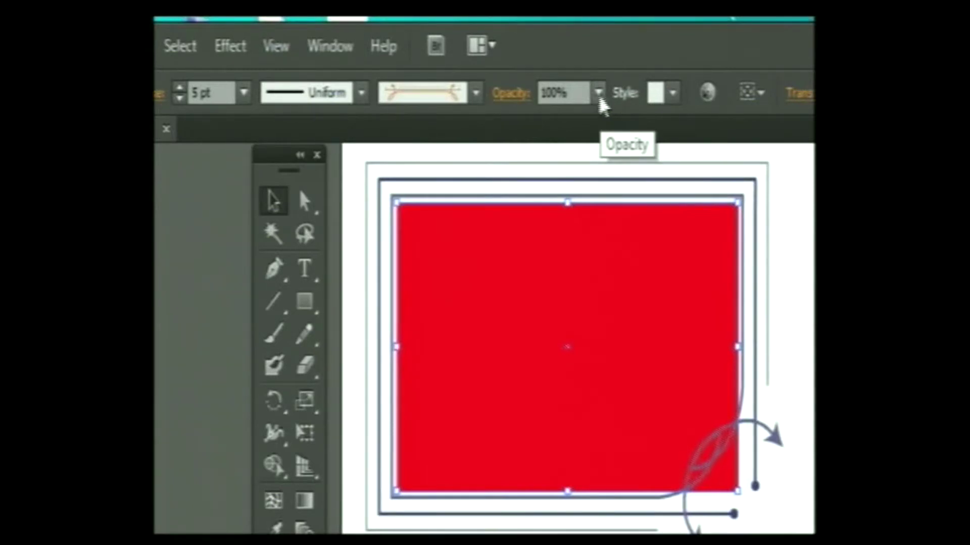
Step: Set the red rectangle's opacity to 50% so it turns pink, then reselect it
{"action": "left_click", "coordinate": [599, 93]}
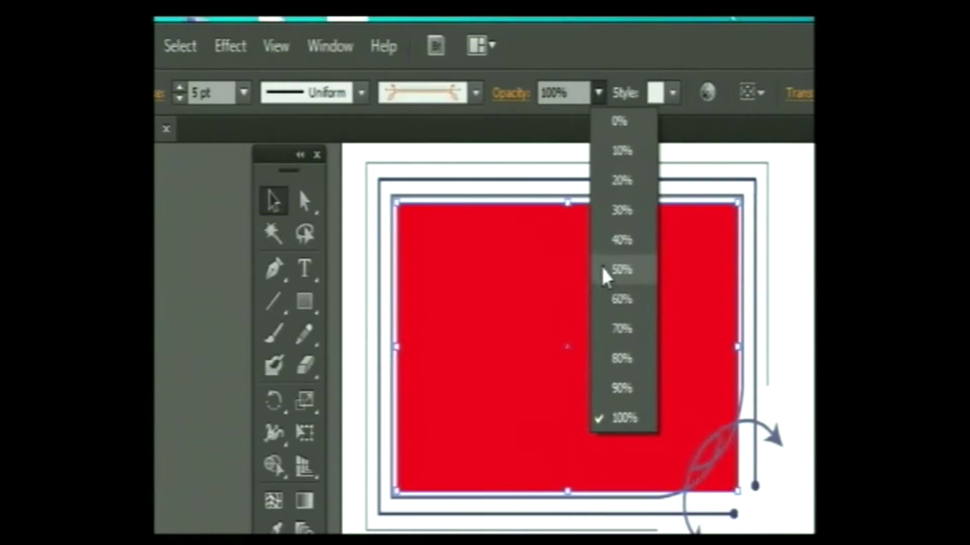
{"action": "left_click", "coordinate": [605, 273]}
{"action": "left_click", "coordinate": [733, 252]}
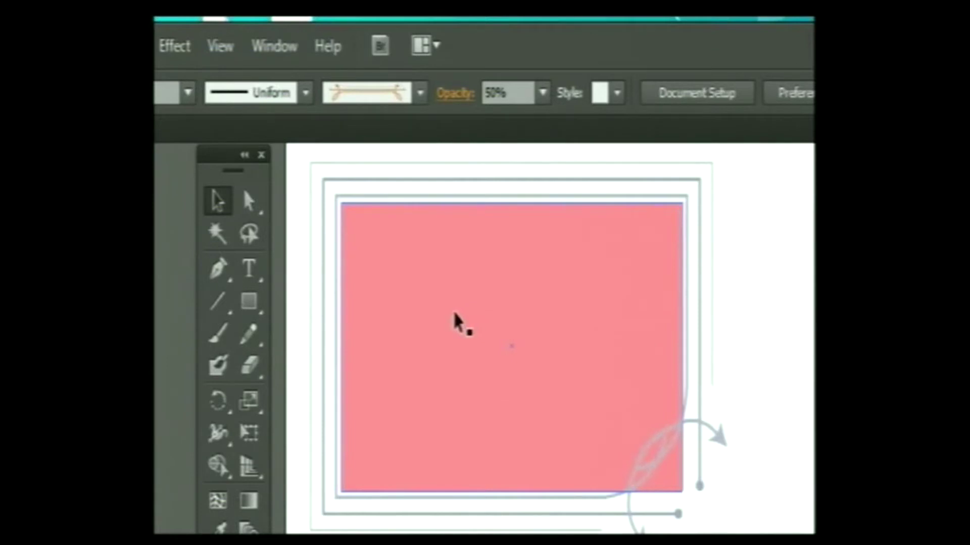
{"action": "left_click", "coordinate": [502, 177]}
{"action": "left_click", "coordinate": [494, 211]}
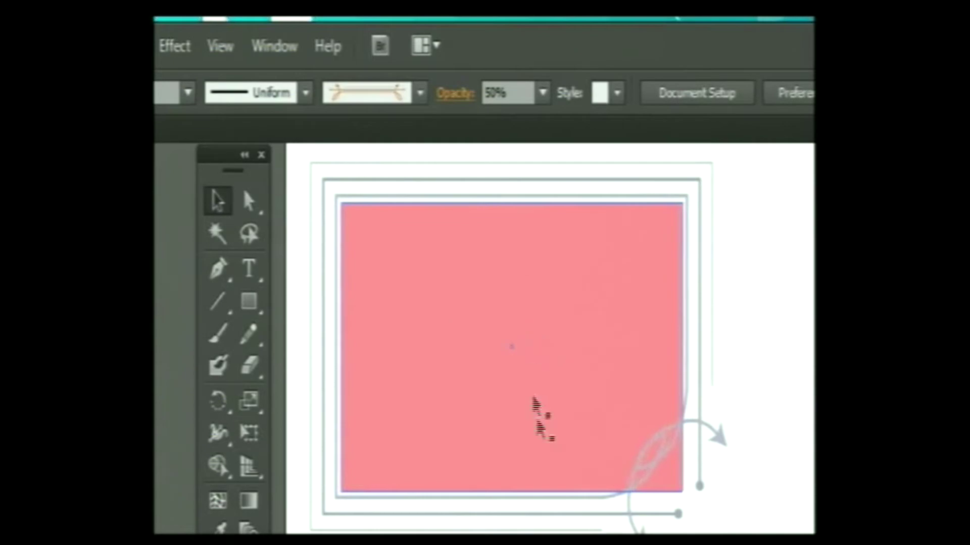
Step: Move the pink bordered rectangle to the right side of the page
{"action": "left_click_drag", "start_coordinate": [344, 206], "coordinate": [363, 209]}
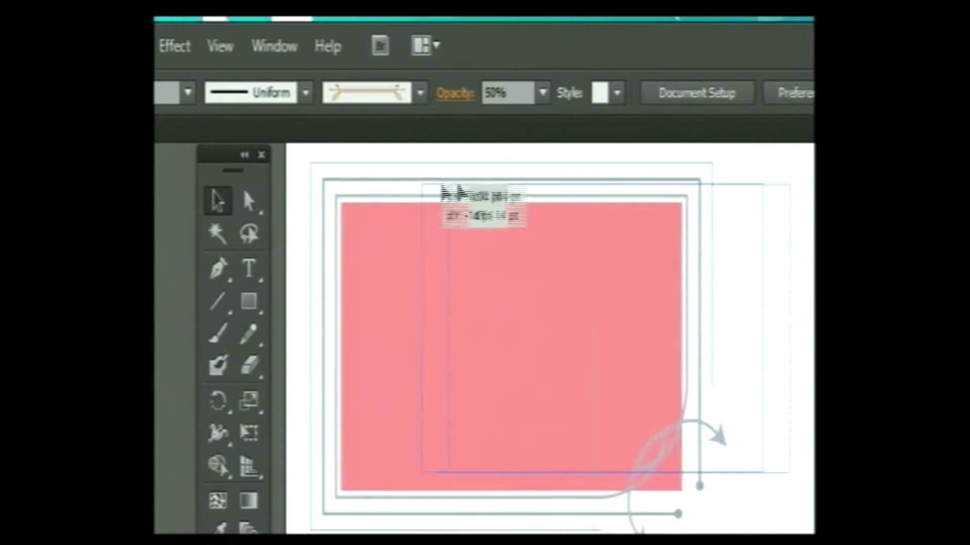
{"action": "mouse_move", "coordinate": [363, 210]}
{"action": "left_mouse_down"}
{"action": "mouse_move", "coordinate": [702, 183]}
{"action": "mouse_move", "coordinate": [718, 173]}
{"action": "left_mouse_up"}
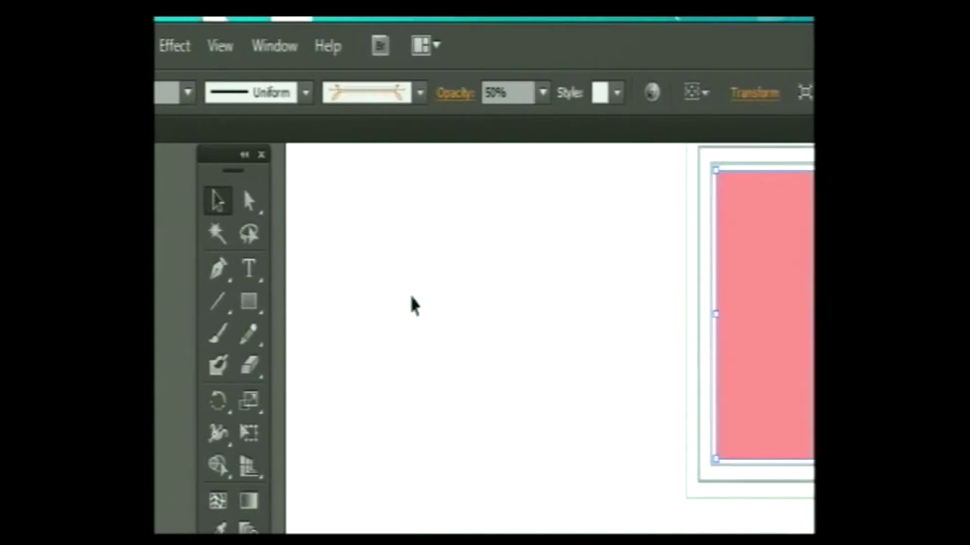
{"action": "left_click", "coordinate": [415, 306]}
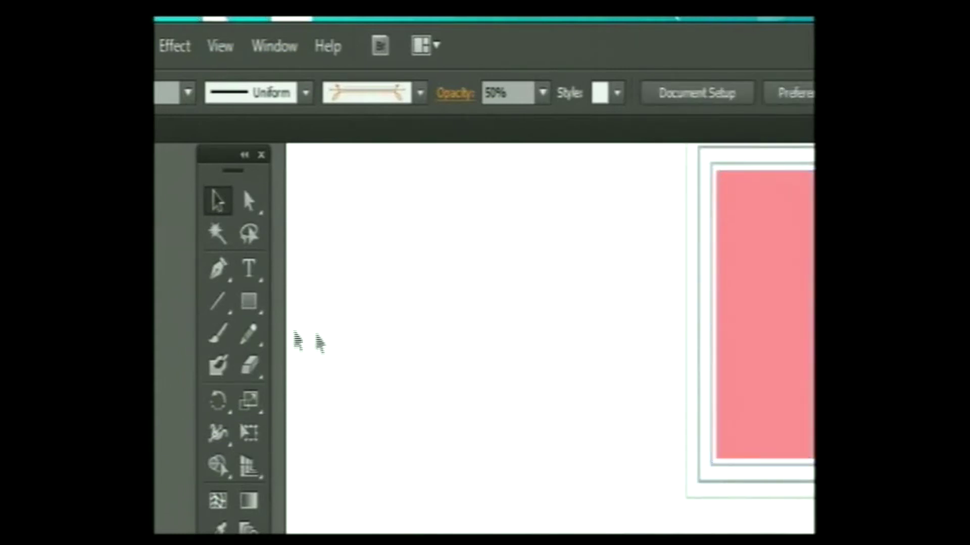
Step: Switch to the Rounded Rectangle Tool from the shape tools flyout
{"action": "left_click", "coordinate": [257, 304]}
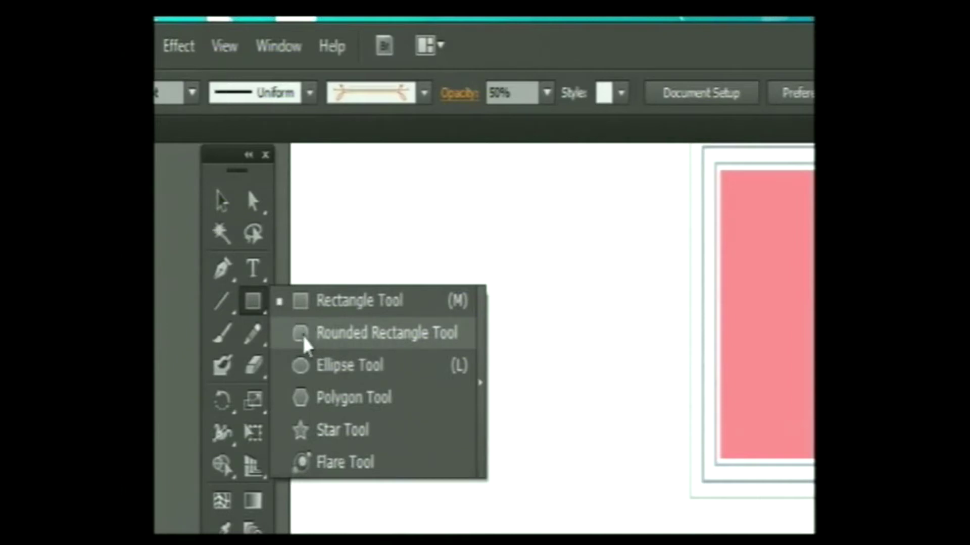
{"action": "left_click", "coordinate": [301, 339]}
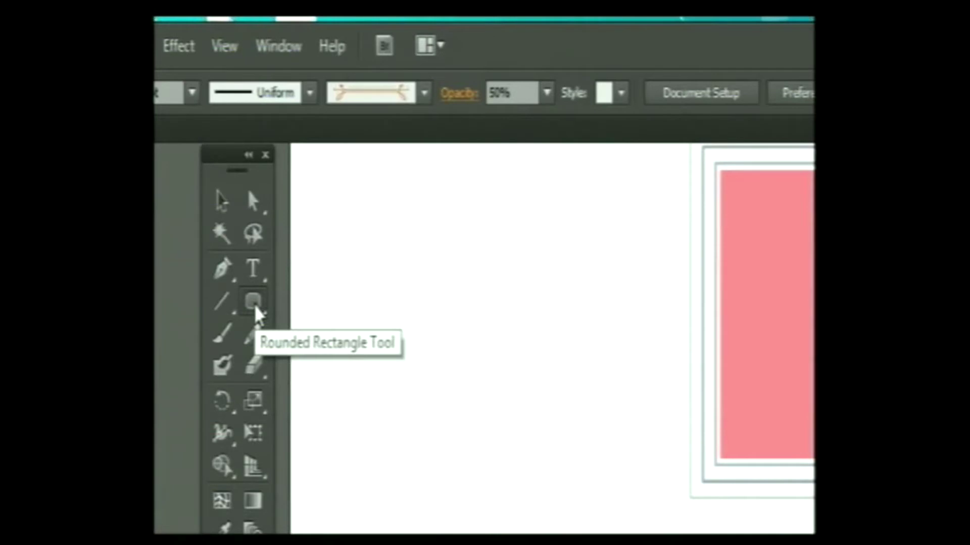
{"action": "left_click", "coordinate": [254, 306]}
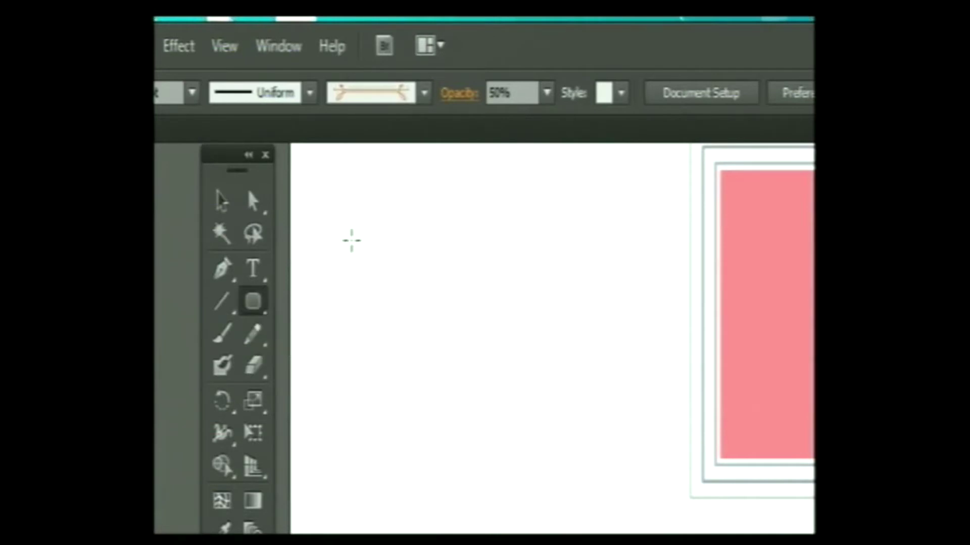
Step: Draw a roughly 254 by 152 pt red rounded rectangle with dark blue outline
{"action": "left_click_drag", "start_coordinate": [353, 236], "coordinate": [369, 253]}
{"action": "mouse_move", "coordinate": [375, 261]}
{"action": "left_mouse_down"}
{"action": "mouse_move", "coordinate": [553, 382]}
{"action": "mouse_move", "coordinate": [615, 440]}
{"action": "left_mouse_up"}
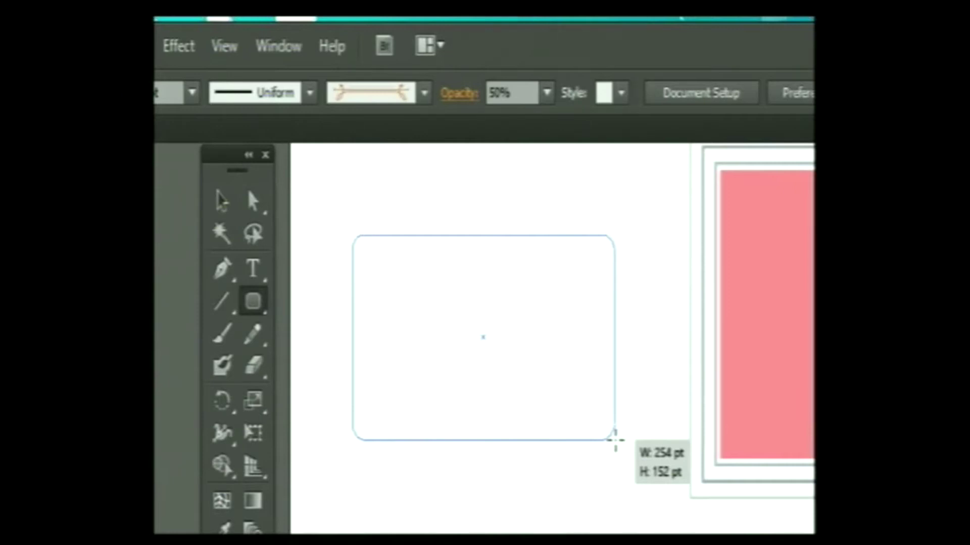
{"action": "left_click_drag", "start_coordinate": [615, 440], "coordinate": [615, 440]}
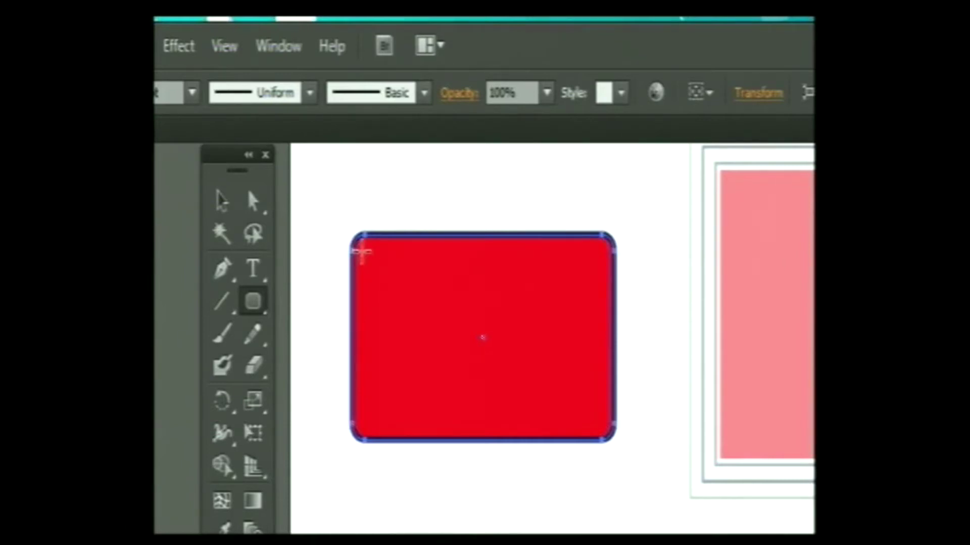
{"action": "key", "text": "ctrl"}
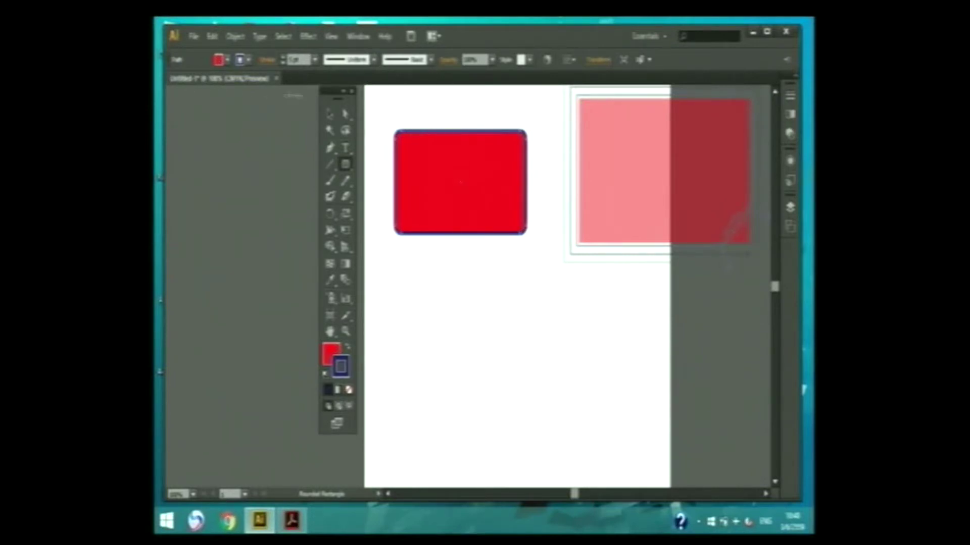
Step: Return to the Selection tool, briefly entering and leaving isolation mode on the rounded rectangle
{"action": "left_click", "coordinate": [330, 114]}
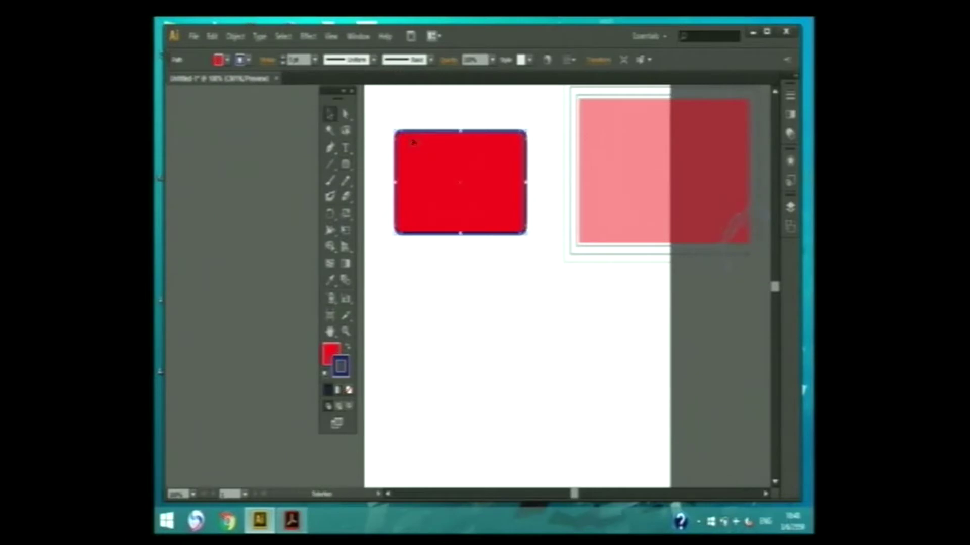
{"action": "double_click", "coordinate": [429, 157]}
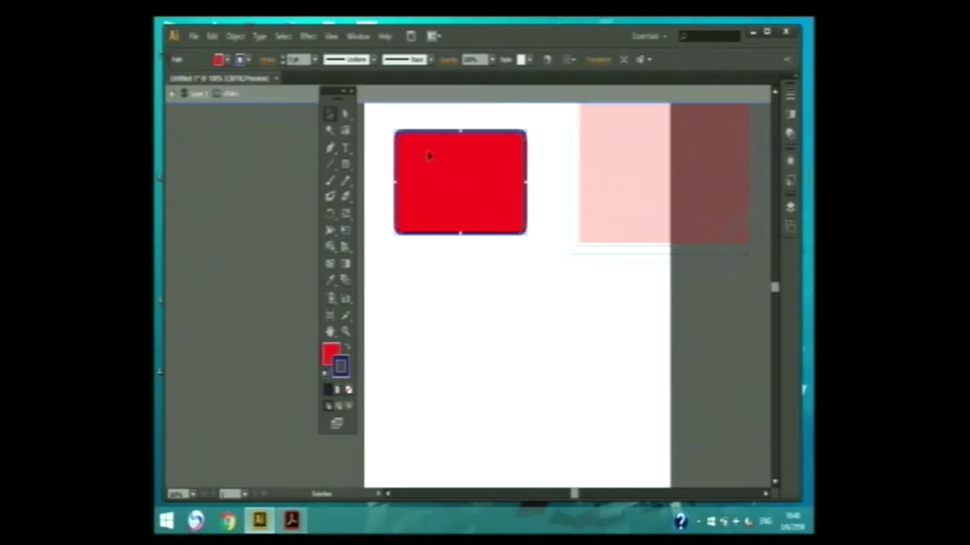
{"action": "double_click", "coordinate": [429, 121]}
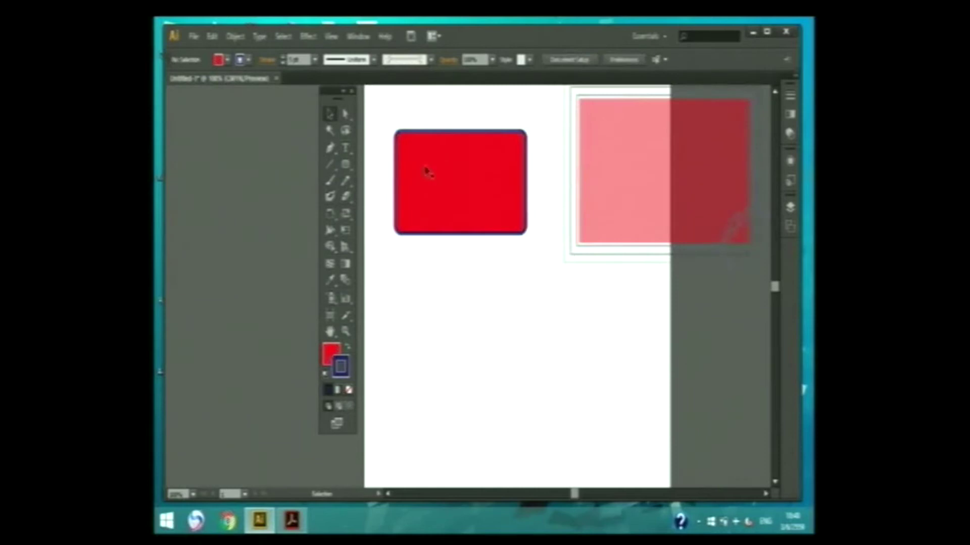
{"action": "key", "text": "a"}
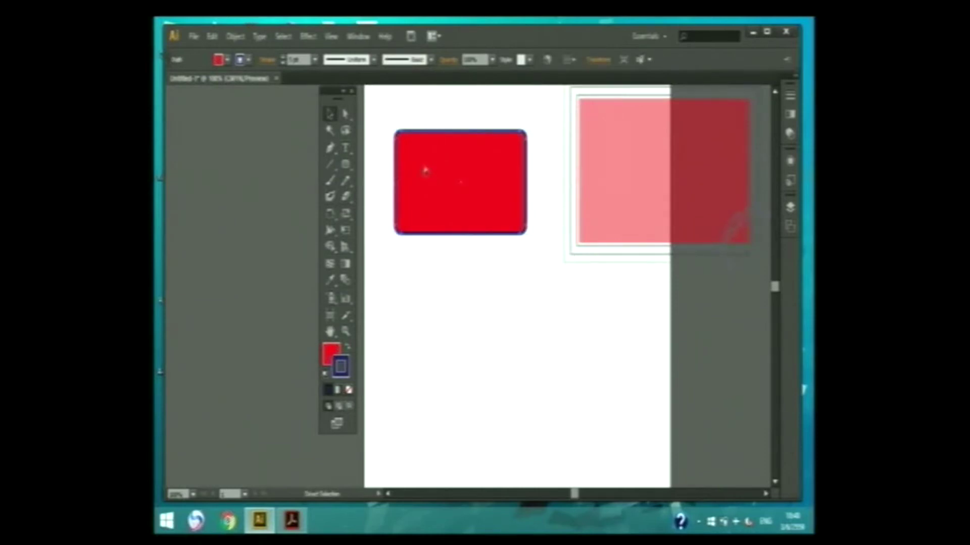
{"action": "key", "text": "v"}
{"action": "key", "text": "a"}
{"action": "key", "text": "v"}
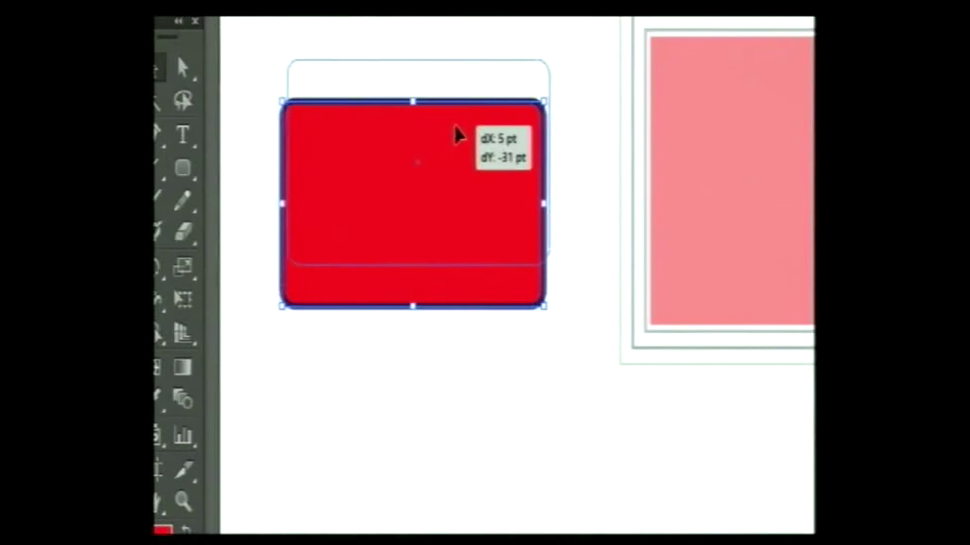
Step: Move the red rounded rectangle up and the pink rectangle left so they sit side by side
{"action": "left_click_drag", "start_coordinate": [453, 177], "coordinate": [458, 123]}
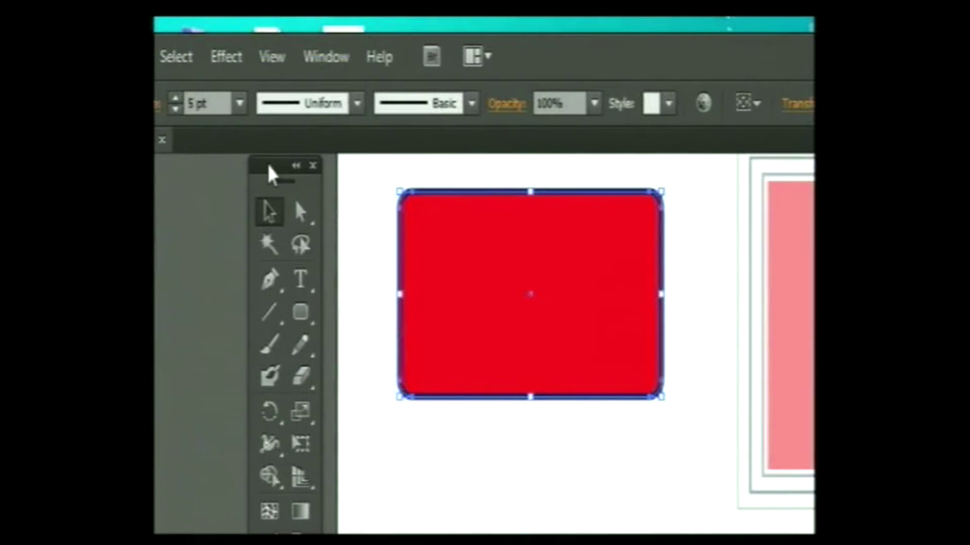
{"action": "left_click_drag", "start_coordinate": [732, 257], "coordinate": [608, 262]}
{"action": "left_click_drag", "start_coordinate": [495, 242], "coordinate": [462, 240]}
{"action": "mouse_move", "coordinate": [663, 223]}
{"action": "left_mouse_down"}
{"action": "mouse_move", "coordinate": [656, 234]}
{"action": "mouse_move", "coordinate": [653, 225]}
{"action": "left_mouse_up"}
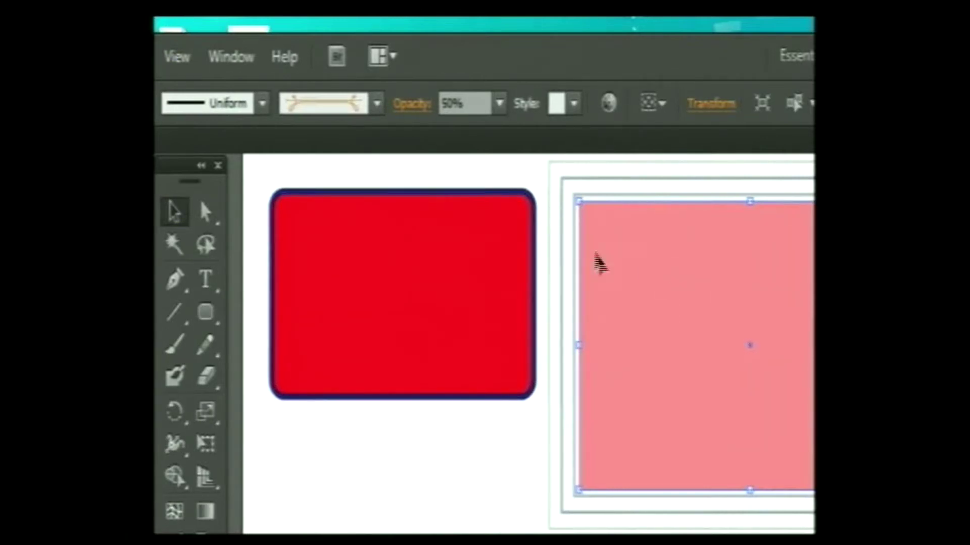
{"action": "left_click", "coordinate": [448, 290]}
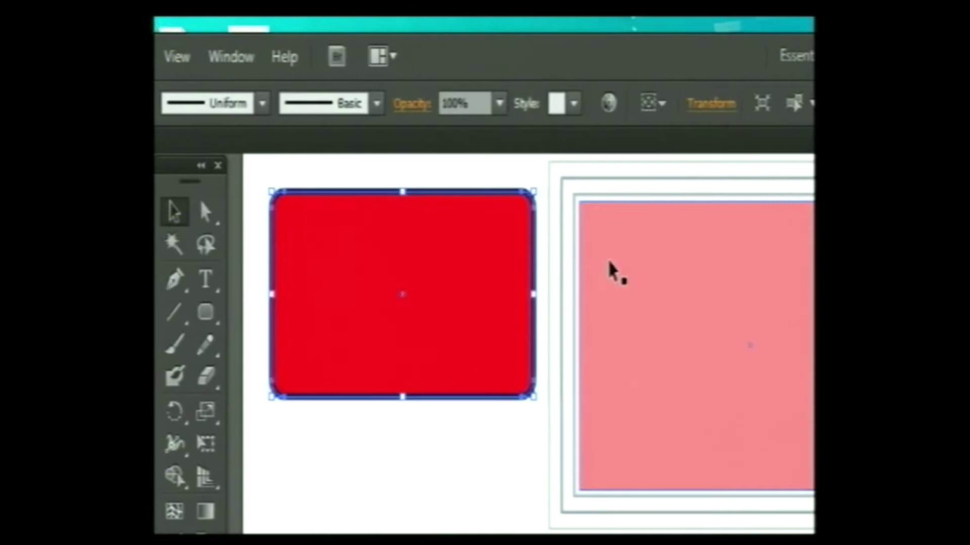
{"action": "left_click", "coordinate": [612, 272]}
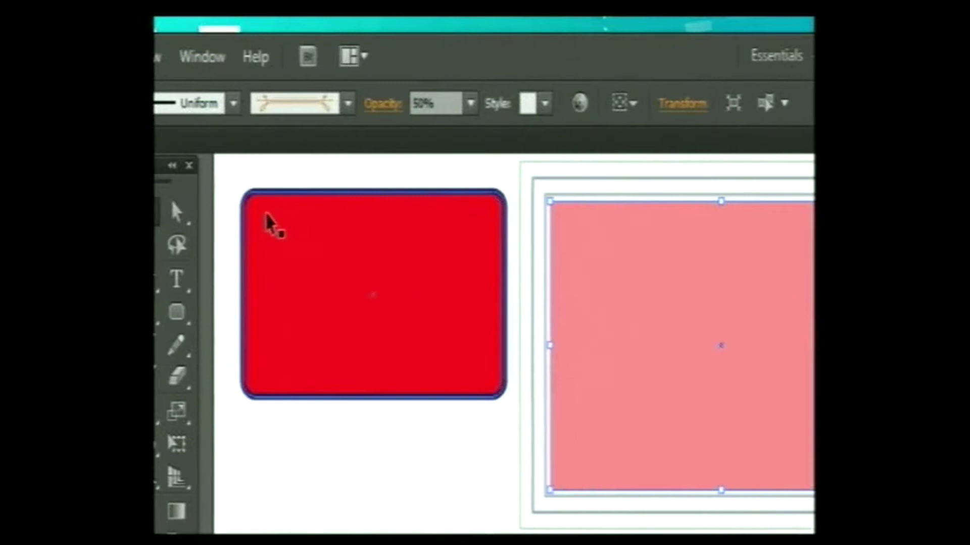
Step: Drag the red rounded rectangle onto the pink rectangle and centre it there
{"action": "mouse_move", "coordinate": [266, 215]}
{"action": "left_mouse_down"}
{"action": "mouse_move", "coordinate": [502, 262]}
{"action": "mouse_move", "coordinate": [564, 261]}
{"action": "mouse_move", "coordinate": [281, 226]}
{"action": "left_mouse_up"}
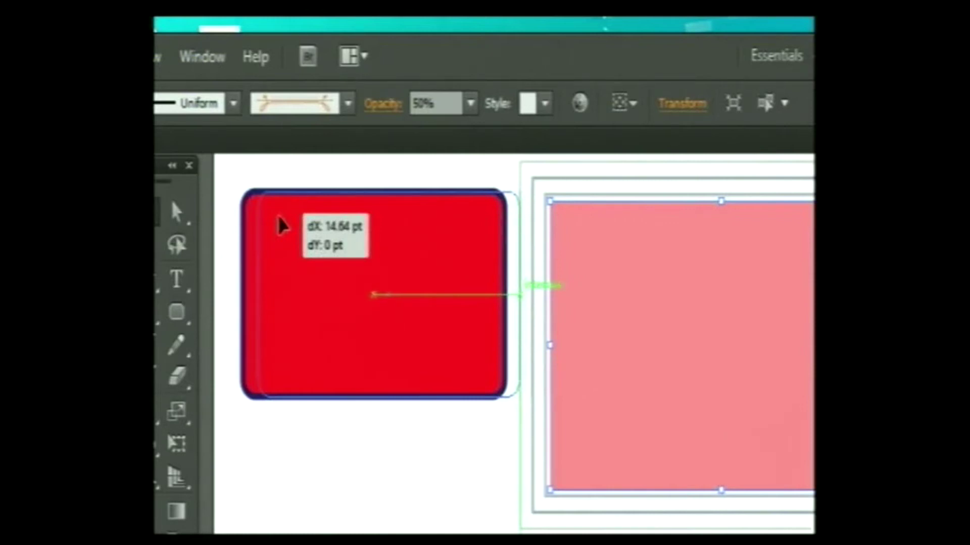
{"action": "mouse_move", "coordinate": [281, 226]}
{"action": "left_mouse_down"}
{"action": "mouse_move", "coordinate": [544, 264]}
{"action": "mouse_move", "coordinate": [660, 256]}
{"action": "mouse_move", "coordinate": [577, 234]}
{"action": "left_mouse_up"}
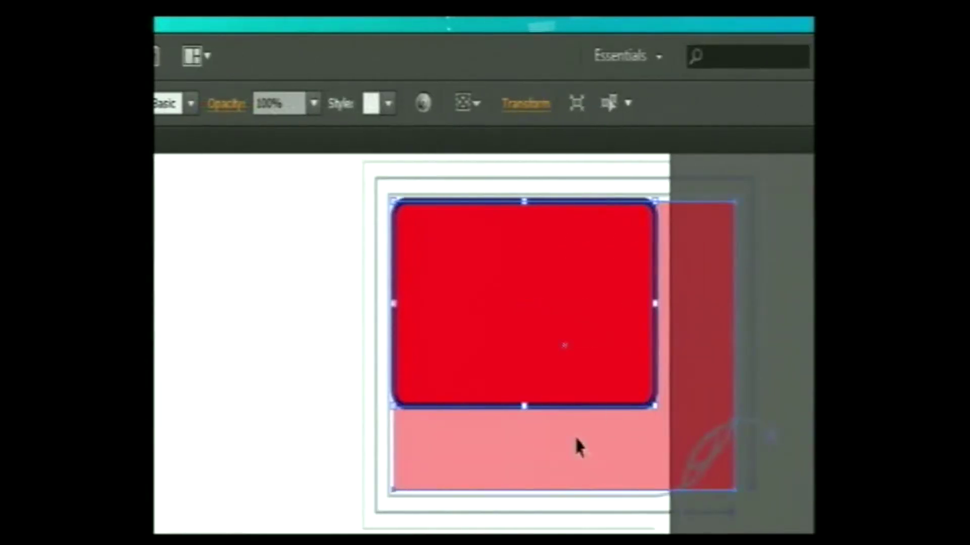
{"action": "left_click_drag", "start_coordinate": [579, 447], "coordinate": [458, 447]}
{"action": "mouse_move", "coordinate": [634, 259]}
{"action": "left_mouse_down"}
{"action": "mouse_move", "coordinate": [515, 270]}
{"action": "mouse_move", "coordinate": [513, 251]}
{"action": "left_mouse_up"}
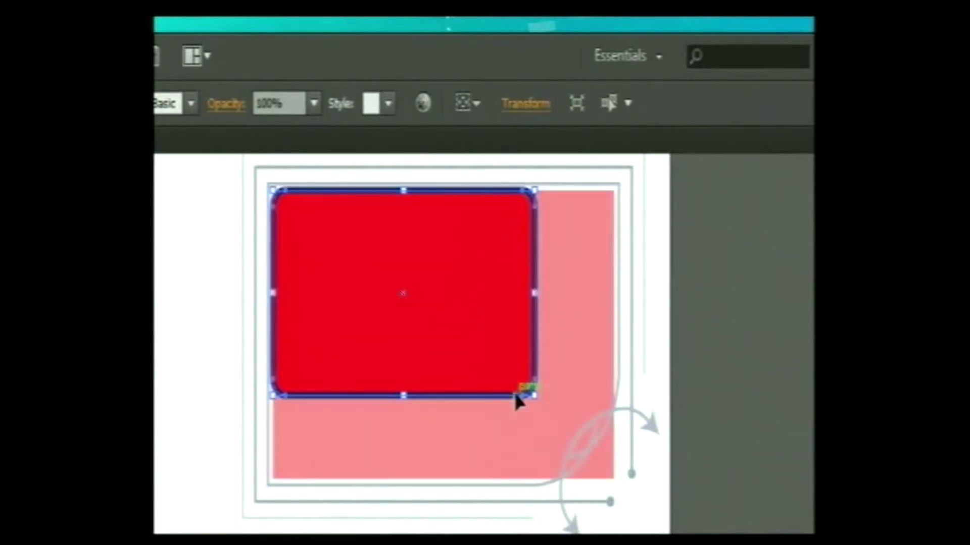
{"action": "left_click_drag", "start_coordinate": [423, 329], "coordinate": [443, 355]}
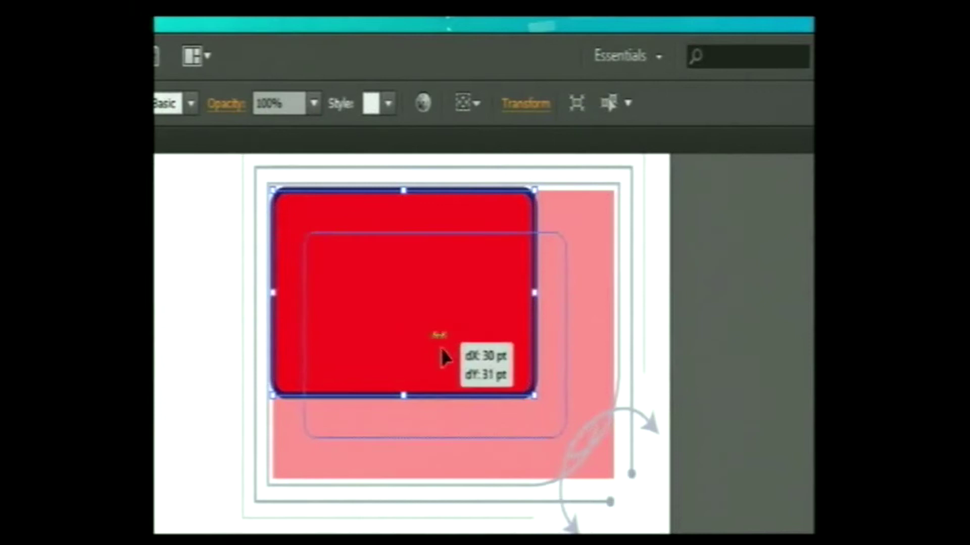
{"action": "left_click", "coordinate": [235, 325]}
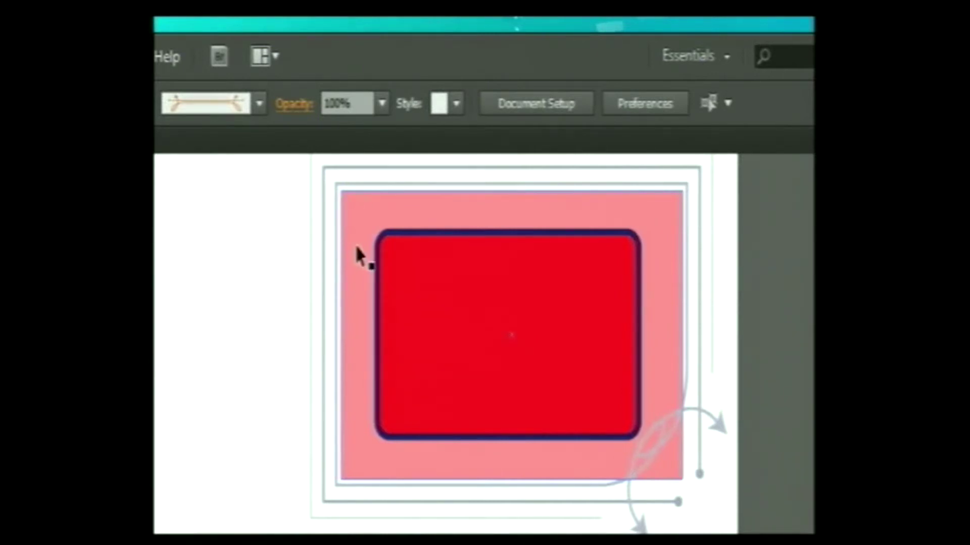
Step: Enlarge the red rounded rectangle until it nearly fills the pink rectangle
{"action": "left_click", "coordinate": [376, 256]}
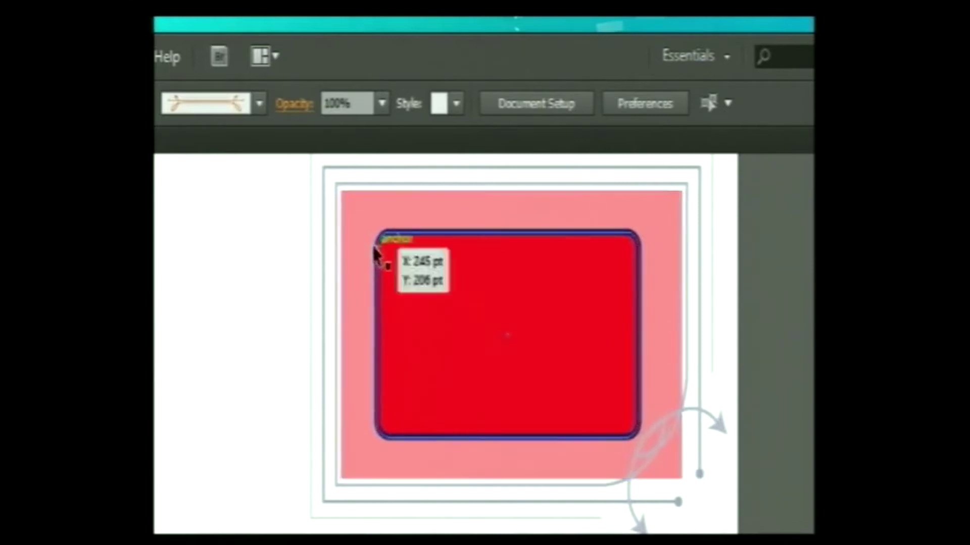
{"action": "left_click", "coordinate": [340, 198]}
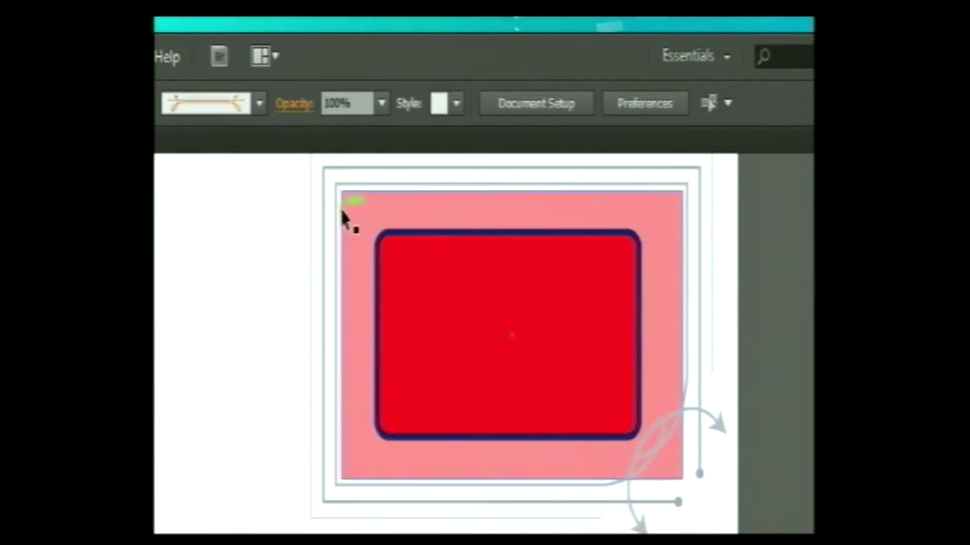
{"action": "left_click", "coordinate": [431, 271]}
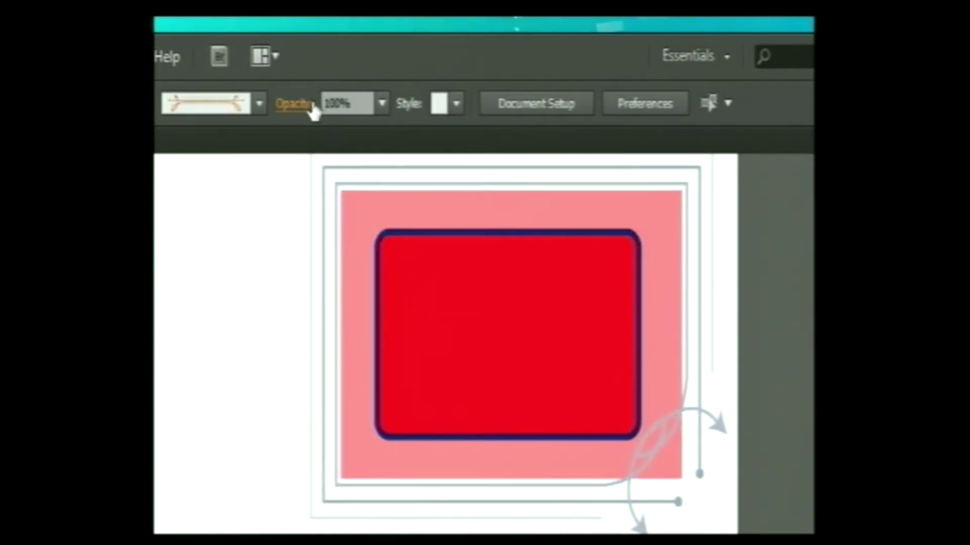
{"action": "left_click_drag", "start_coordinate": [444, 365], "coordinate": [428, 346]}
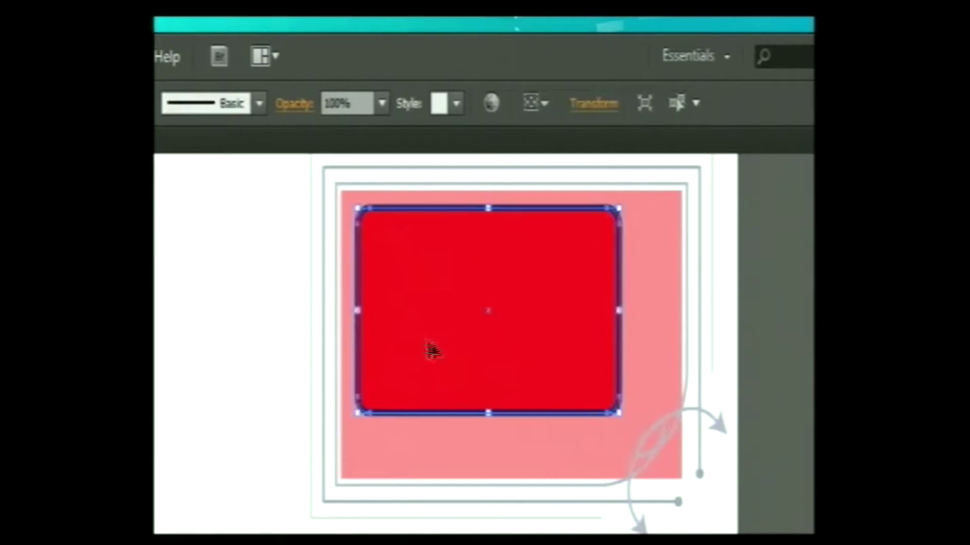
{"action": "mouse_move", "coordinate": [619, 413]}
{"action": "left_mouse_down"}
{"action": "mouse_move", "coordinate": [647, 457]}
{"action": "mouse_move", "coordinate": [635, 432]}
{"action": "mouse_move", "coordinate": [641, 438]}
{"action": "left_mouse_up"}
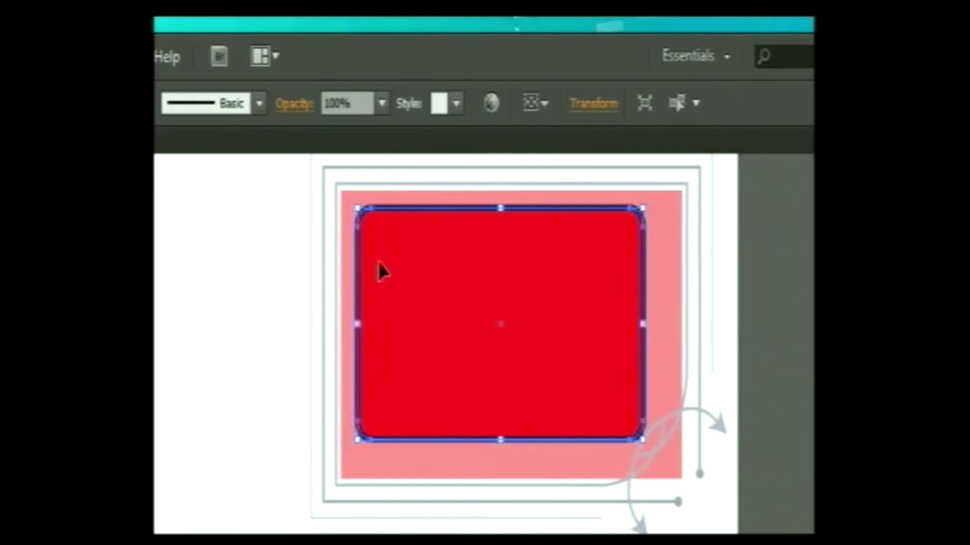
{"action": "left_click", "coordinate": [291, 326]}
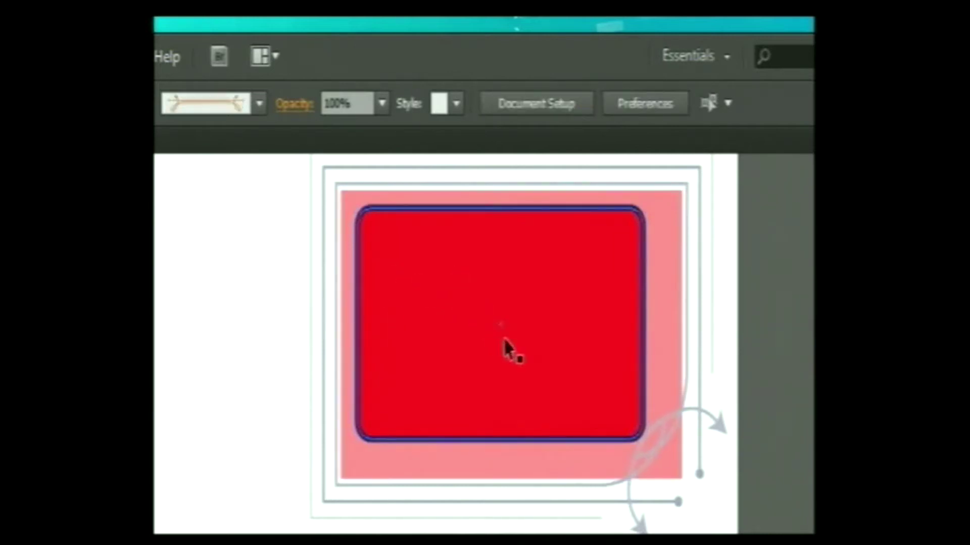
{"action": "left_click", "coordinate": [412, 200]}
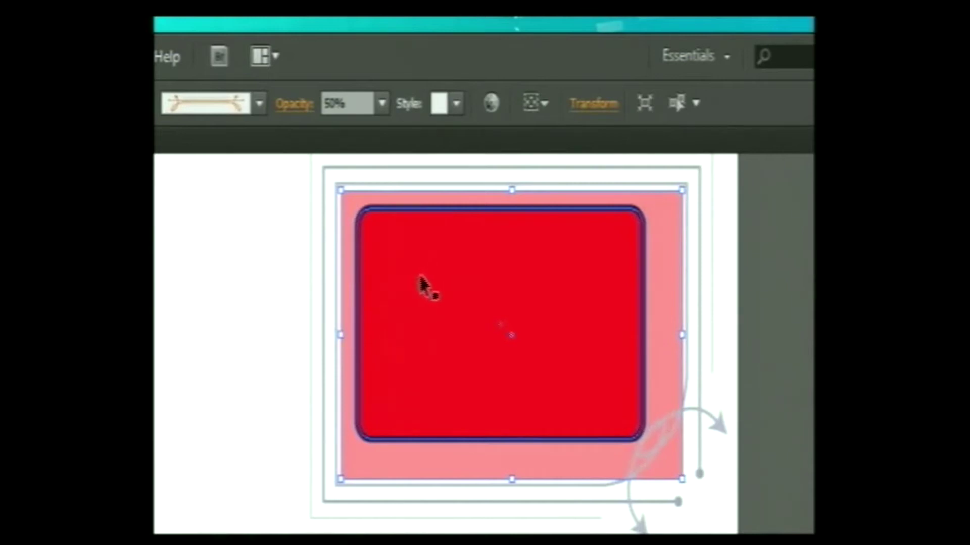
{"action": "left_click", "coordinate": [446, 297]}
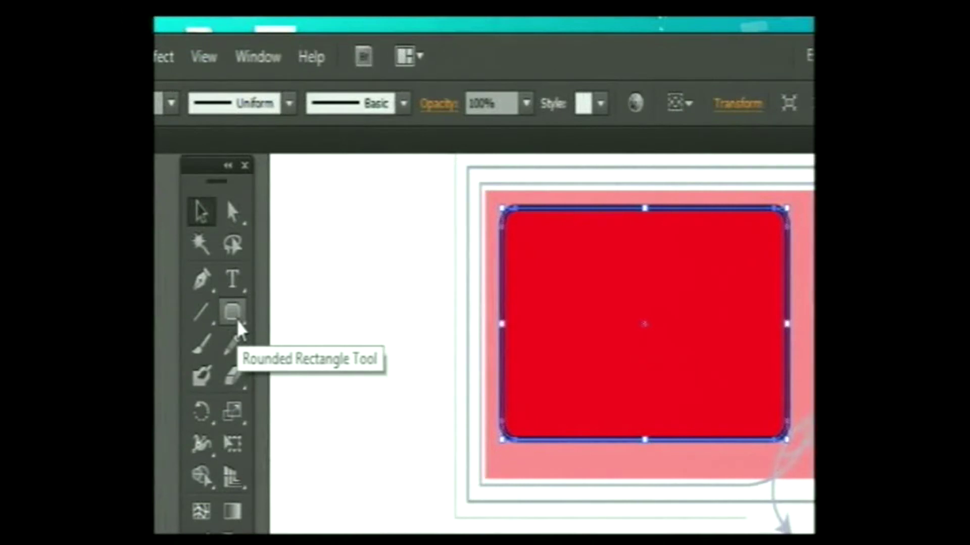
Step: Switch from the Rounded Rectangle Tool to the Ellipse Tool
{"action": "left_click", "coordinate": [236, 318]}
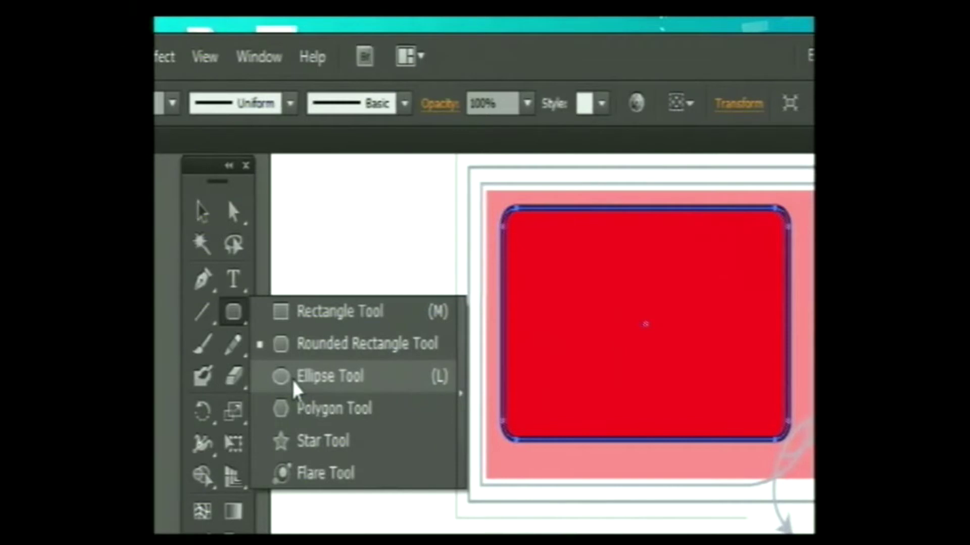
{"action": "left_click", "coordinate": [293, 383]}
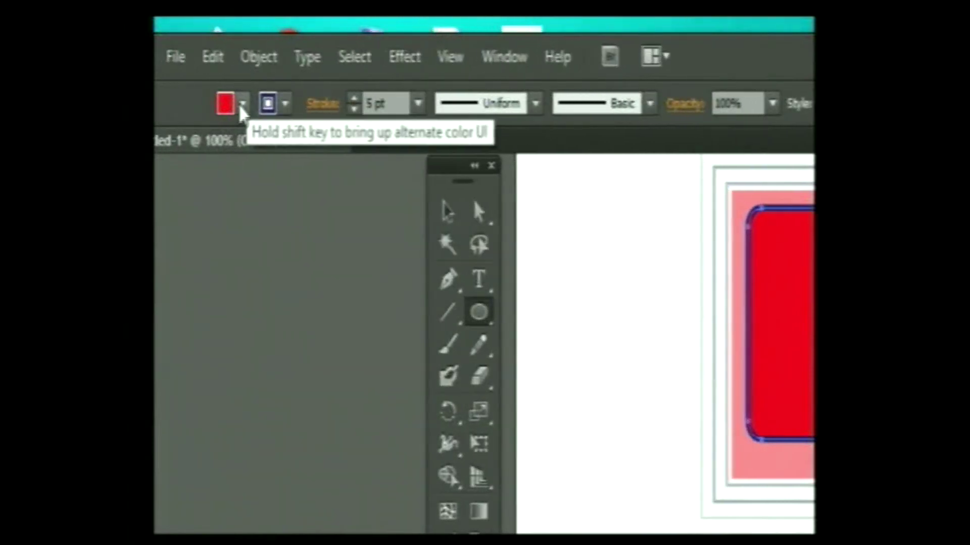
Step: Give the rounded rectangle a CMYK Yellow fill and a green stroke
{"action": "left_click", "coordinate": [242, 105]}
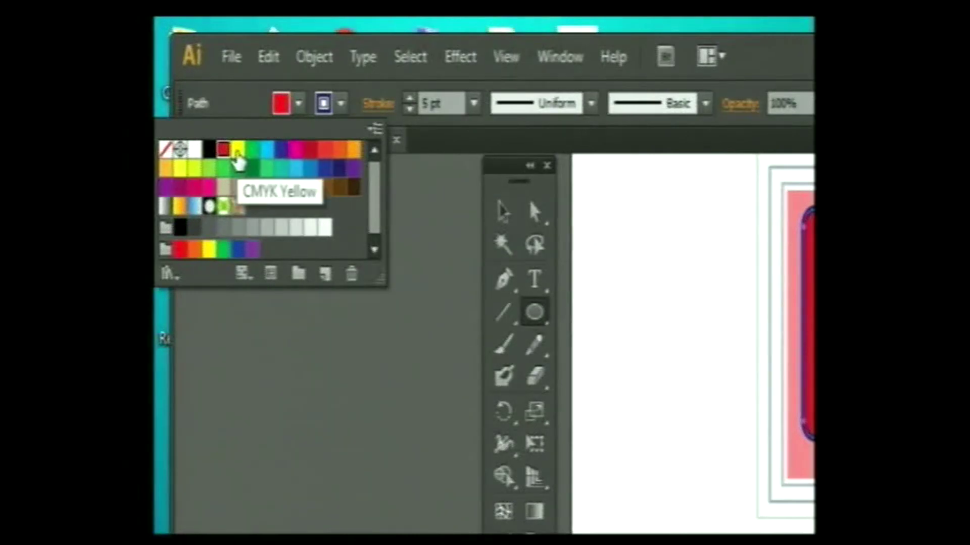
{"action": "left_click", "coordinate": [237, 151]}
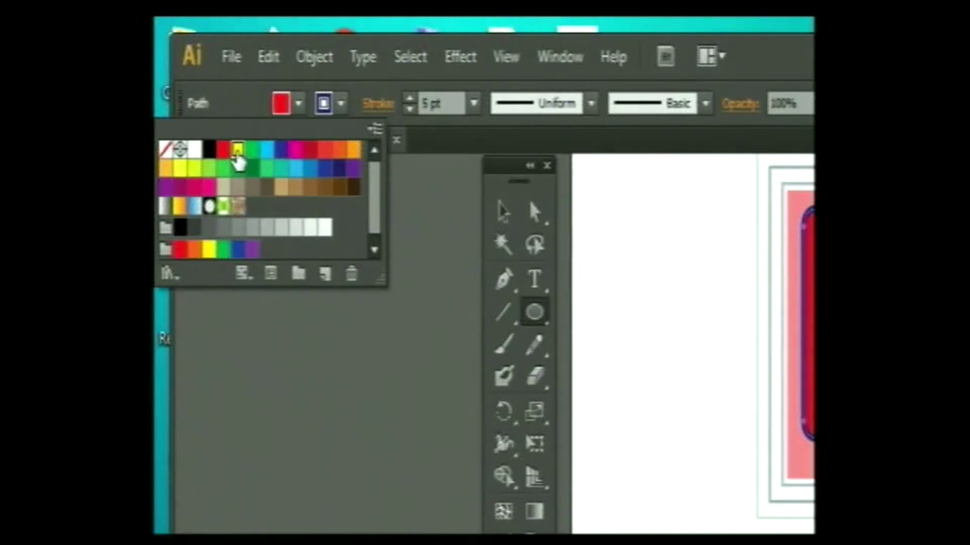
{"action": "left_click", "coordinate": [342, 104]}
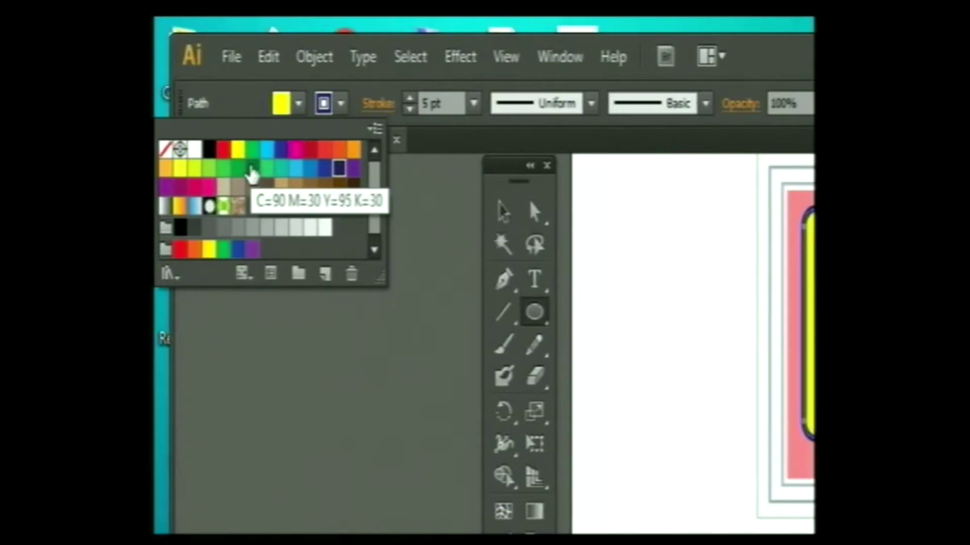
{"action": "left_click", "coordinate": [251, 169]}
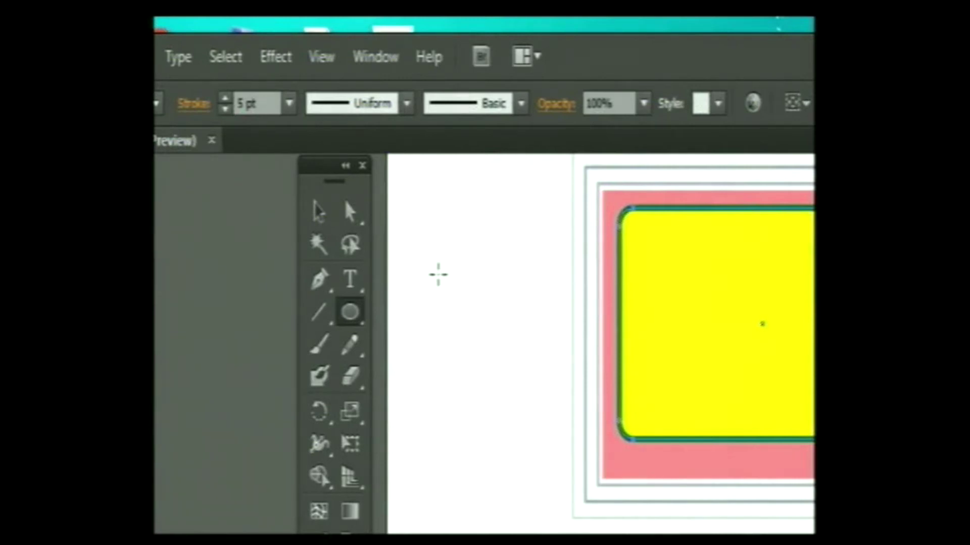
Step: Draw a near-circular yellow ellipse with dark green outline left of the framed rectangle
{"action": "mouse_move", "coordinate": [429, 261]}
{"action": "left_mouse_down"}
{"action": "mouse_move", "coordinate": [474, 393]}
{"action": "mouse_move", "coordinate": [465, 392]}
{"action": "mouse_move", "coordinate": [468, 471]}
{"action": "mouse_move", "coordinate": [480, 396]}
{"action": "mouse_move", "coordinate": [536, 313]}
{"action": "mouse_move", "coordinate": [541, 392]}
{"action": "mouse_move", "coordinate": [533, 400]}
{"action": "mouse_move", "coordinate": [502, 361]}
{"action": "mouse_move", "coordinate": [470, 349]}
{"action": "mouse_move", "coordinate": [467, 384]}
{"action": "left_mouse_up"}
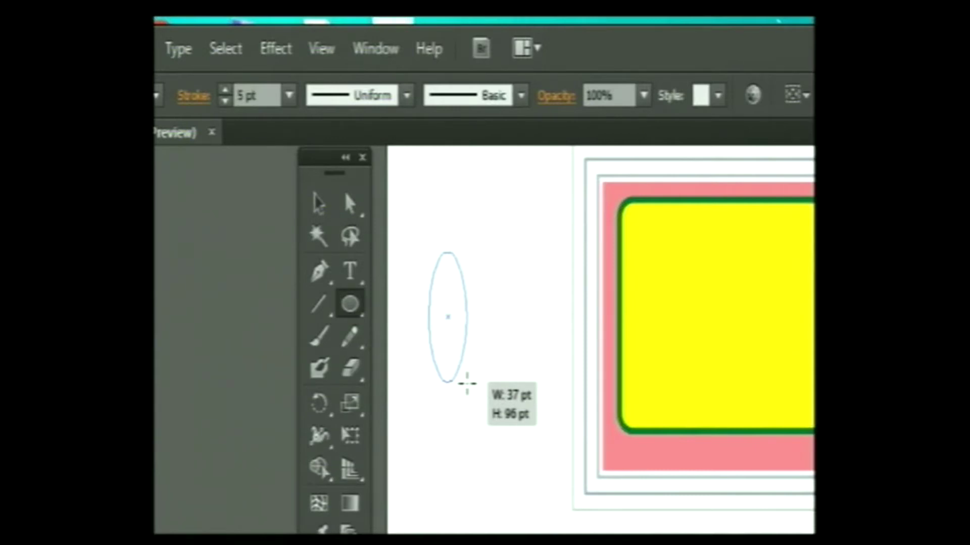
{"action": "mouse_move", "coordinate": [467, 384]}
{"action": "left_mouse_down"}
{"action": "mouse_move", "coordinate": [469, 346]}
{"action": "mouse_move", "coordinate": [514, 376]}
{"action": "mouse_move", "coordinate": [435, 290]}
{"action": "mouse_move", "coordinate": [502, 405]}
{"action": "mouse_move", "coordinate": [426, 268]}
{"action": "mouse_move", "coordinate": [427, 303]}
{"action": "mouse_move", "coordinate": [487, 374]}
{"action": "mouse_move", "coordinate": [407, 369]}
{"action": "mouse_move", "coordinate": [502, 372]}
{"action": "mouse_move", "coordinate": [389, 368]}
{"action": "mouse_move", "coordinate": [507, 371]}
{"action": "mouse_move", "coordinate": [465, 386]}
{"action": "left_mouse_up"}
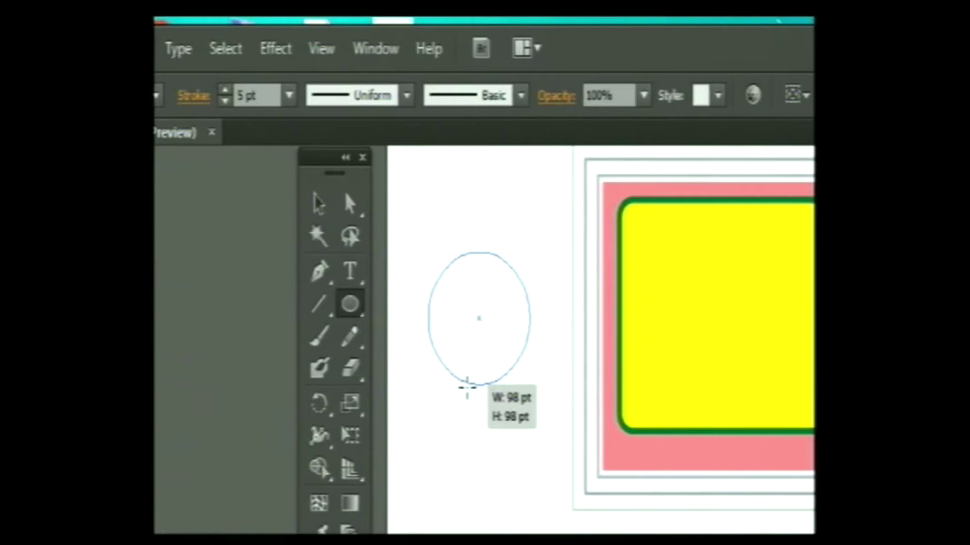
{"action": "mouse_move", "coordinate": [465, 387]}
{"action": "left_mouse_down"}
{"action": "mouse_move", "coordinate": [444, 393]}
{"action": "mouse_move", "coordinate": [491, 396]}
{"action": "mouse_move", "coordinate": [491, 437]}
{"action": "mouse_move", "coordinate": [488, 378]}
{"action": "mouse_move", "coordinate": [505, 407]}
{"action": "left_mouse_up"}
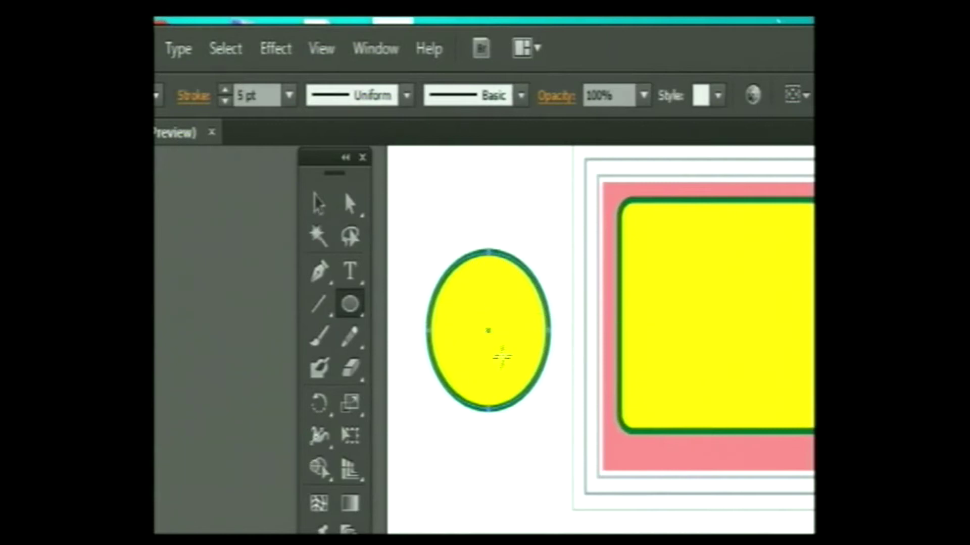
Step: Drag the green-outlined yellow ellipse snugly into the rounded rectangle's upper-left corner
{"action": "left_click", "coordinate": [318, 204]}
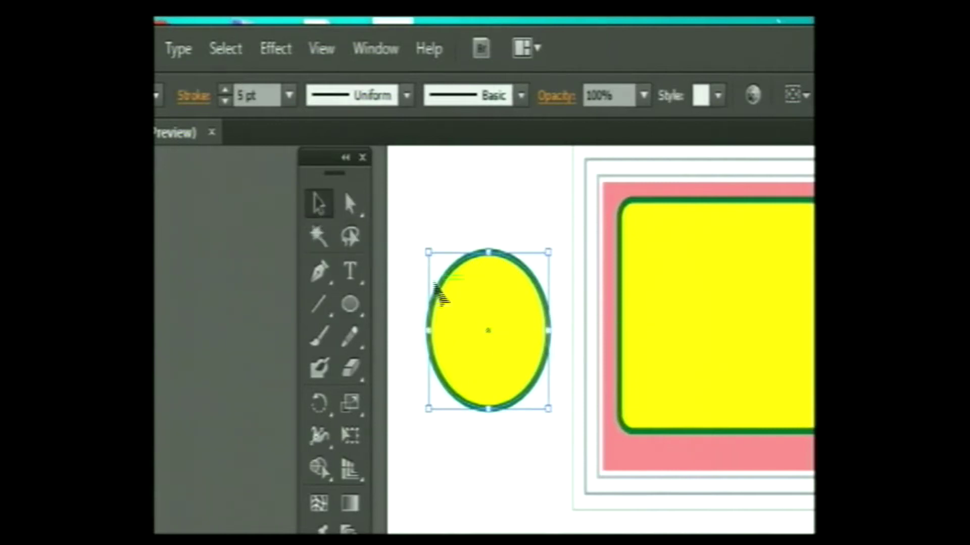
{"action": "left_click_drag", "start_coordinate": [485, 288], "coordinate": [631, 195]}
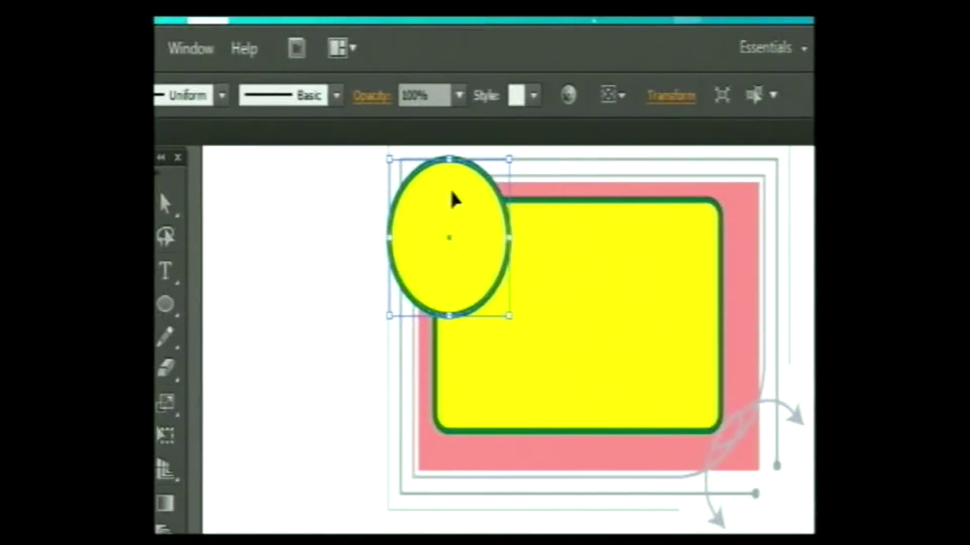
{"action": "left_click_drag", "start_coordinate": [452, 197], "coordinate": [500, 238]}
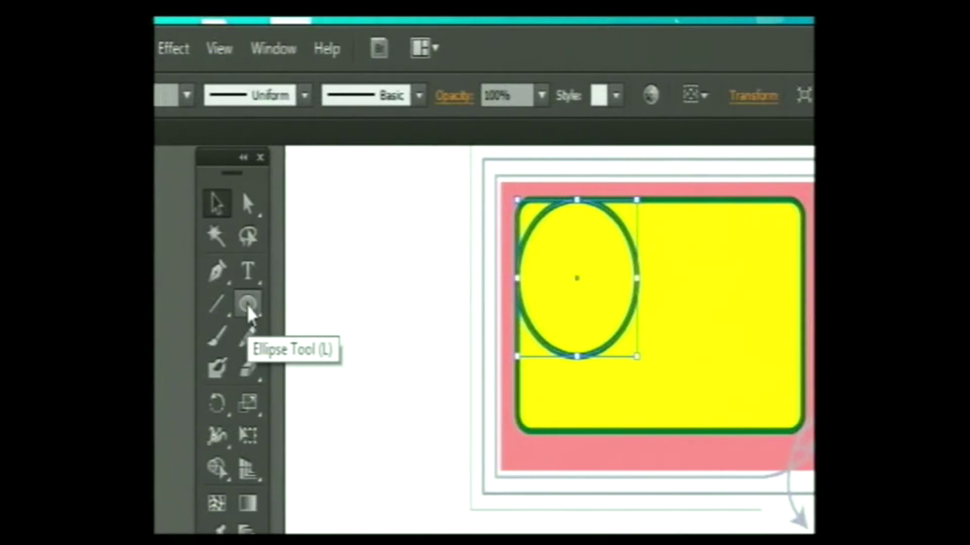
{"action": "left_click", "coordinate": [249, 307]}
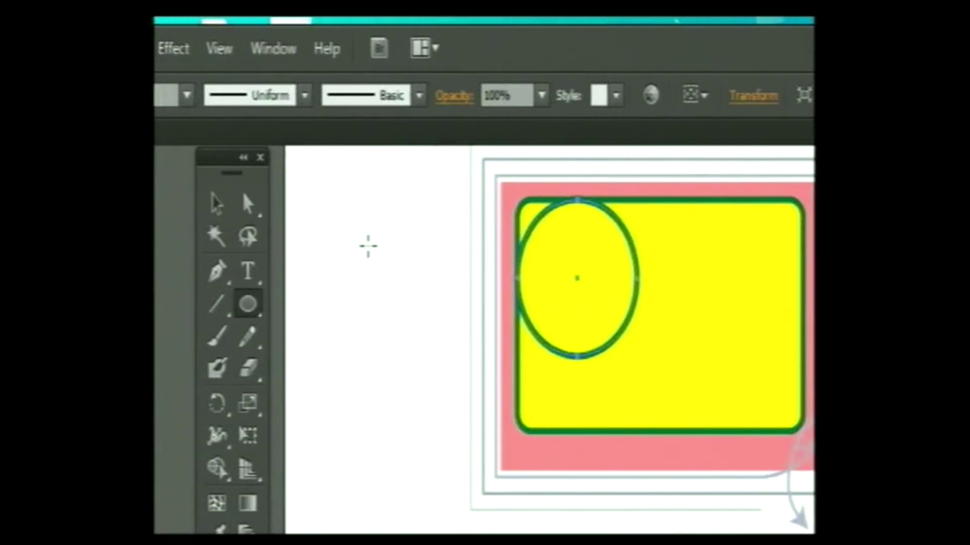
{"action": "left_click", "coordinate": [239, 204]}
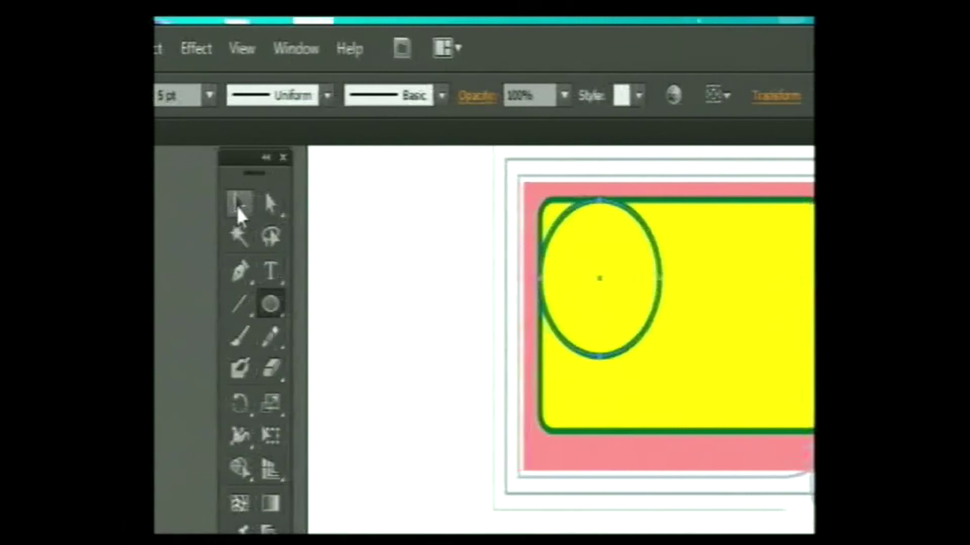
{"action": "left_click", "coordinate": [270, 304]}
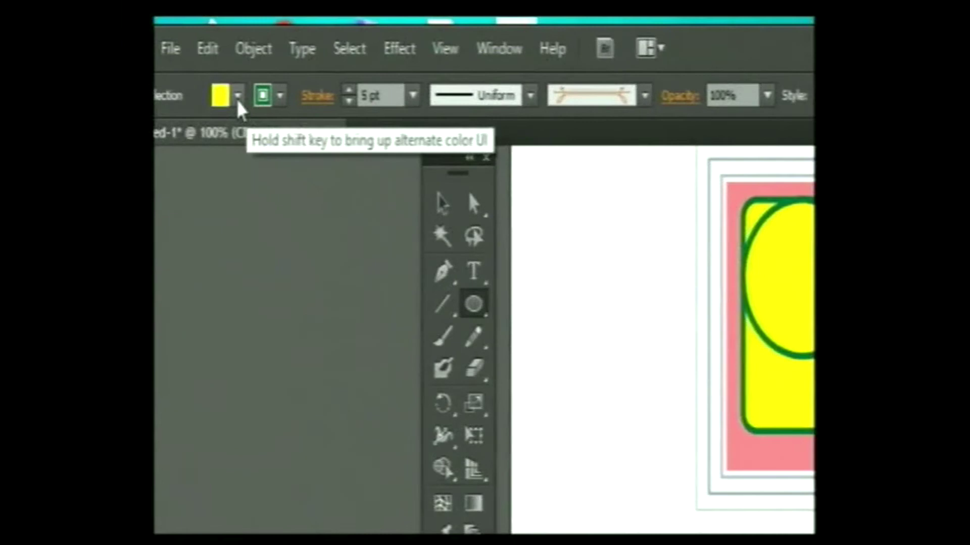
Step: Set the next ellipse's style to red fill, dark brown stroke and 1 pt stroke weight
{"action": "left_click", "coordinate": [238, 97]}
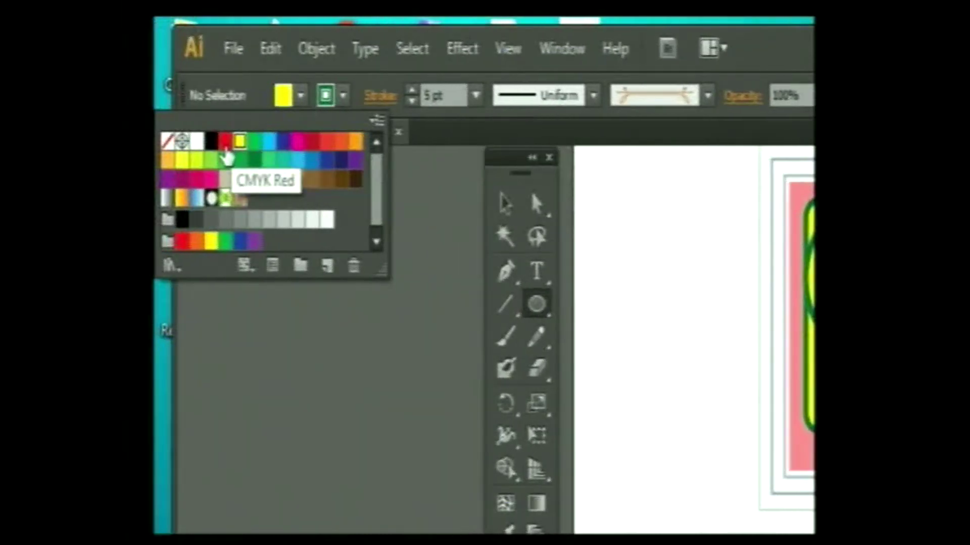
{"action": "left_click", "coordinate": [226, 144]}
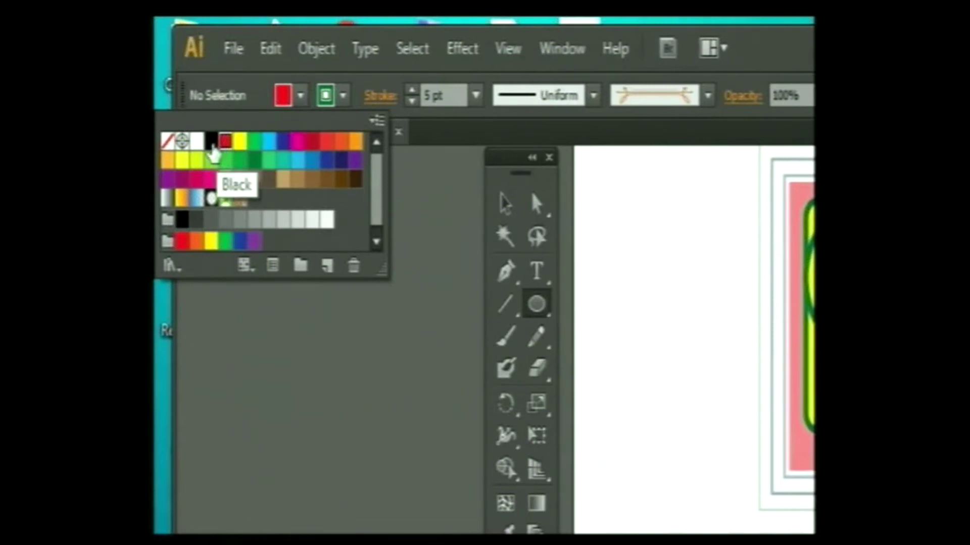
{"action": "left_click", "coordinate": [343, 96]}
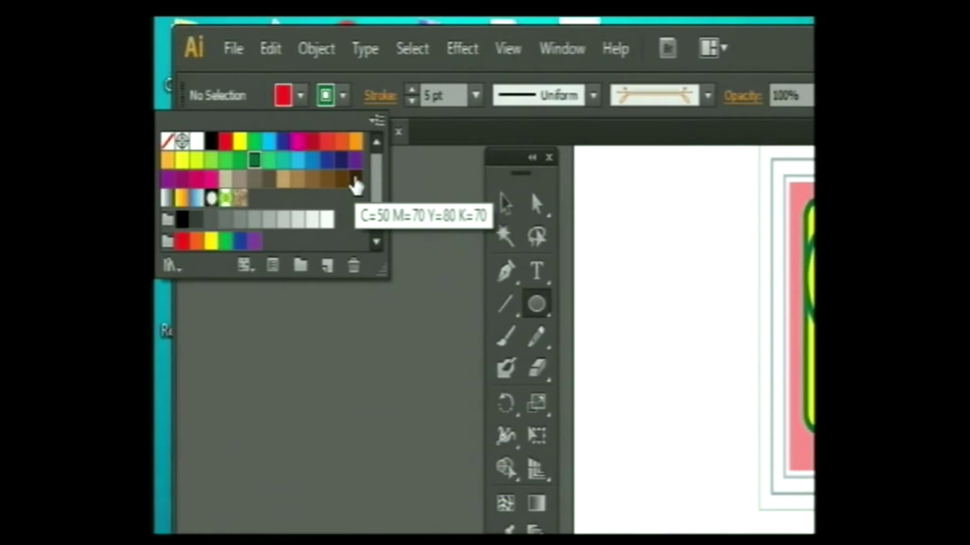
{"action": "left_click", "coordinate": [355, 180]}
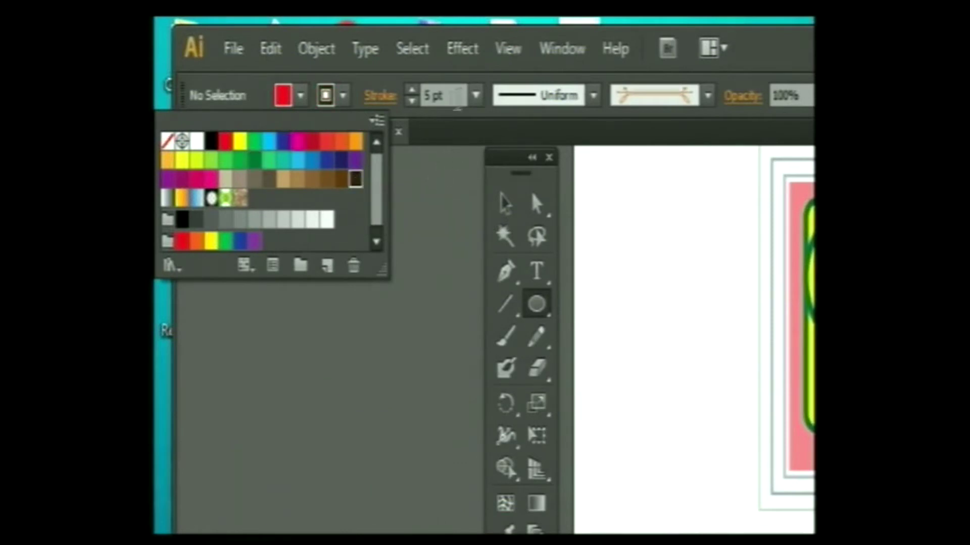
{"action": "left_click", "coordinate": [476, 95]}
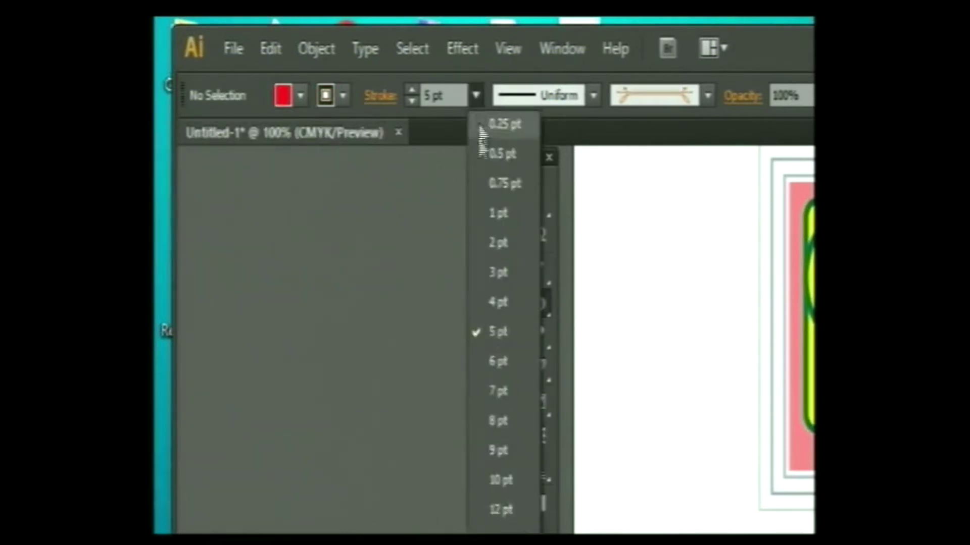
{"action": "left_click", "coordinate": [486, 214]}
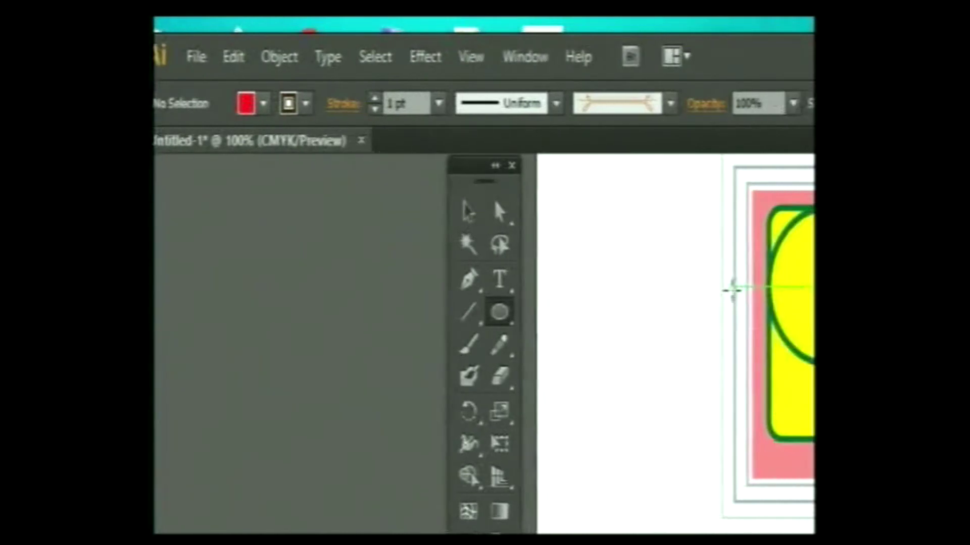
Step: Draw a tall, thin red ellipse left of the framed rectangle and zoom in on it
{"action": "left_click_drag", "start_coordinate": [583, 221], "coordinate": [597, 370]}
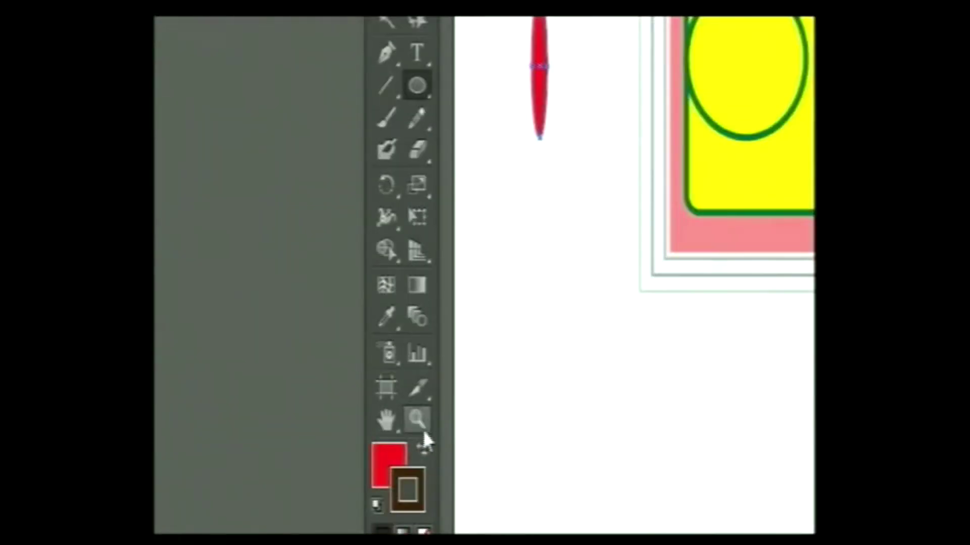
{"action": "left_click", "coordinate": [419, 425]}
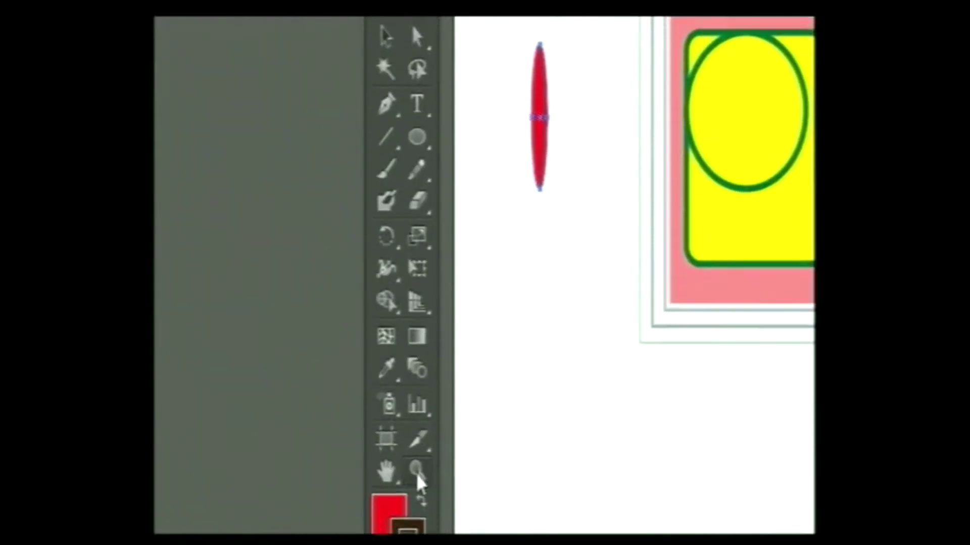
{"action": "left_click", "coordinate": [415, 470]}
{"action": "left_click", "coordinate": [609, 191]}
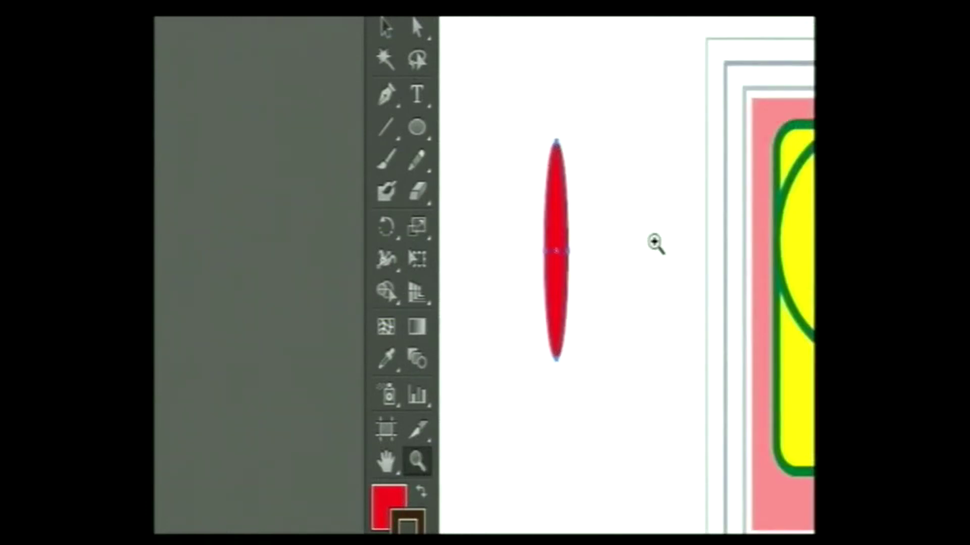
{"action": "left_click", "coordinate": [655, 244]}
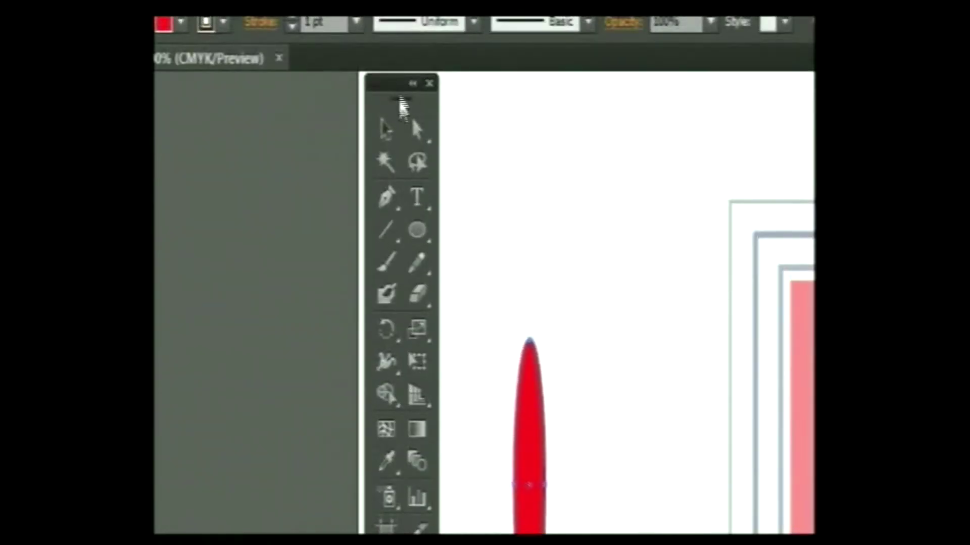
{"action": "left_click_drag", "start_coordinate": [400, 106], "coordinate": [322, 109]}
Step: Move the red ellipse upward and stretch its bottom point down to lengthen it
{"action": "left_click", "coordinate": [306, 143]}
{"action": "left_click_drag", "start_coordinate": [530, 425], "coordinate": [544, 226]}
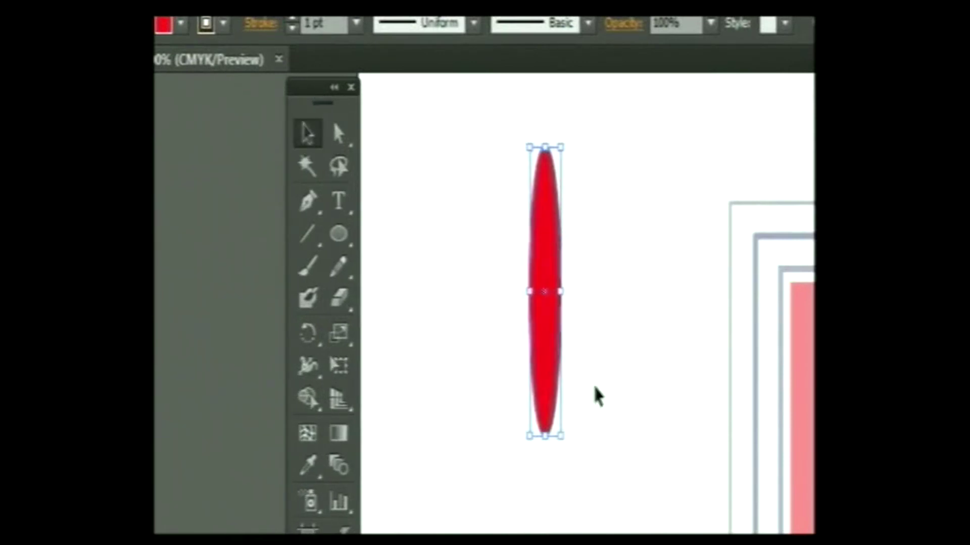
{"action": "left_click_drag", "start_coordinate": [545, 435], "coordinate": [545, 461]}
{"action": "left_click", "coordinate": [640, 277]}
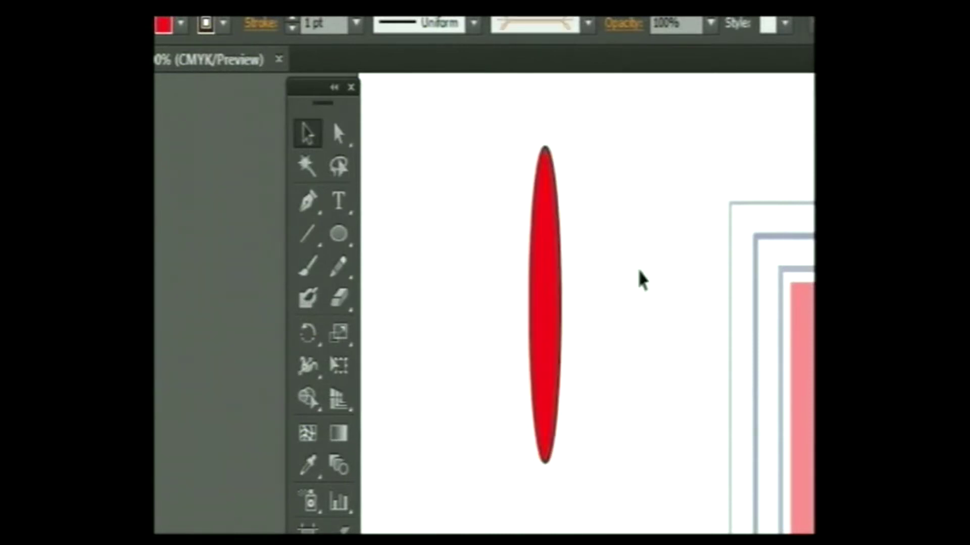
{"action": "left_click", "coordinate": [560, 293]}
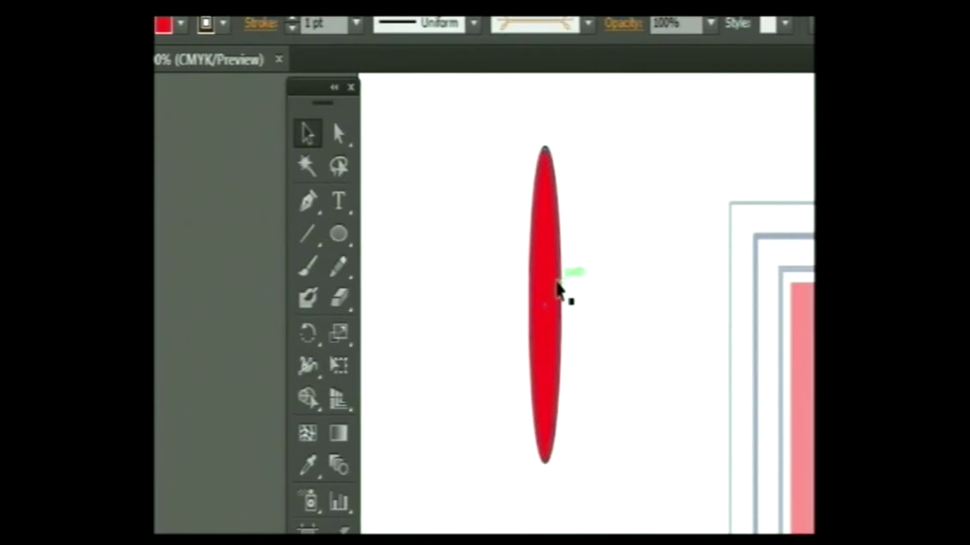
{"action": "left_click", "coordinate": [610, 363]}
{"action": "left_click", "coordinate": [535, 263]}
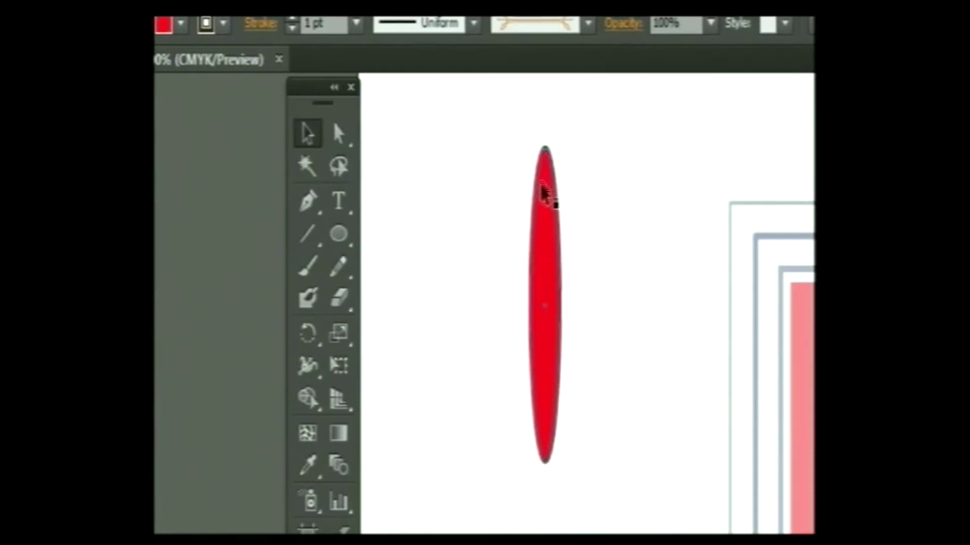
Step: Duplicate the tall red ellipse with Edit > Copy and Edit > Paste
{"action": "left_click", "coordinate": [543, 241]}
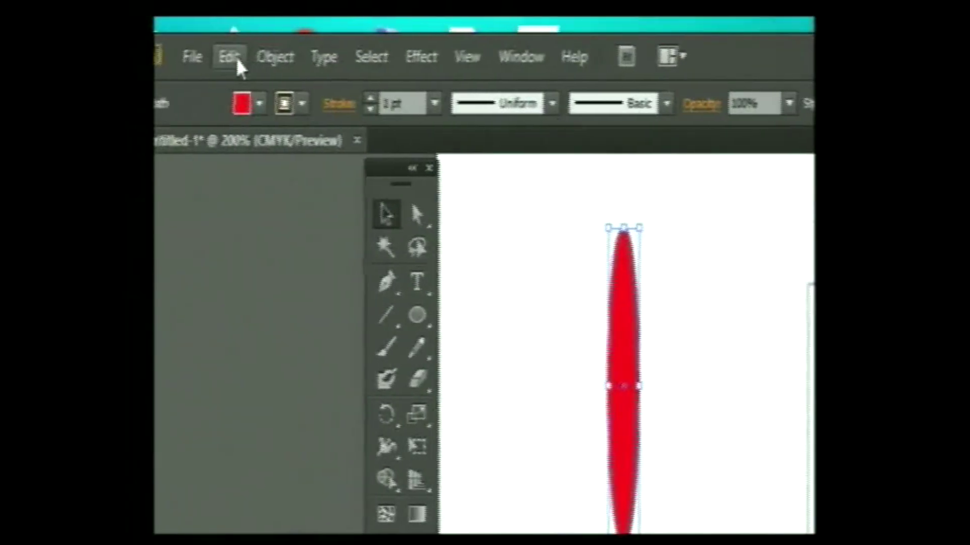
{"action": "left_click", "coordinate": [237, 59]}
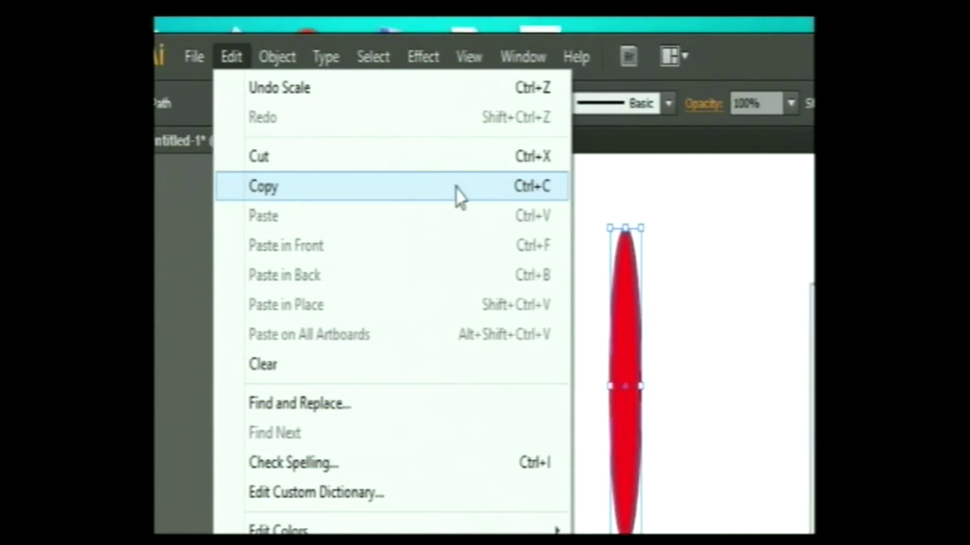
{"action": "left_click", "coordinate": [458, 195]}
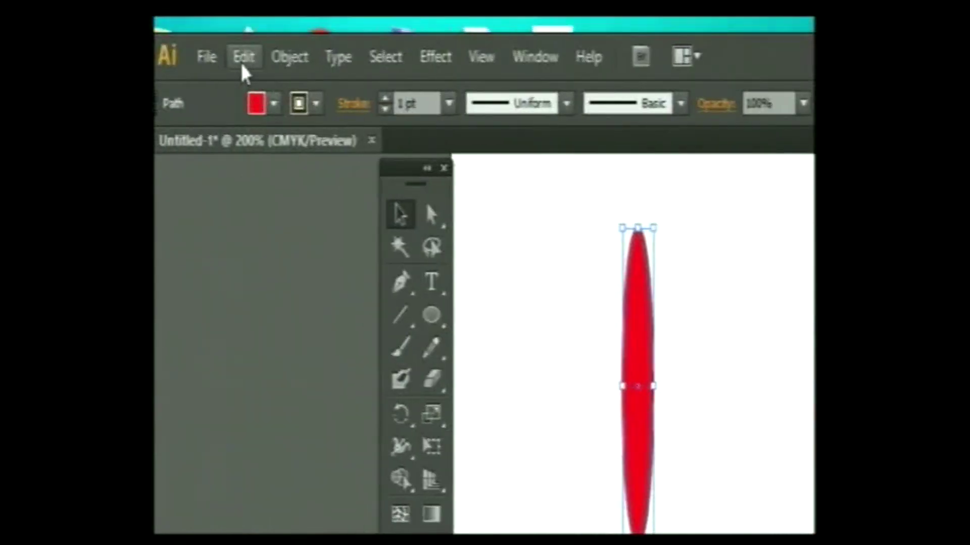
{"action": "left_click", "coordinate": [241, 58]}
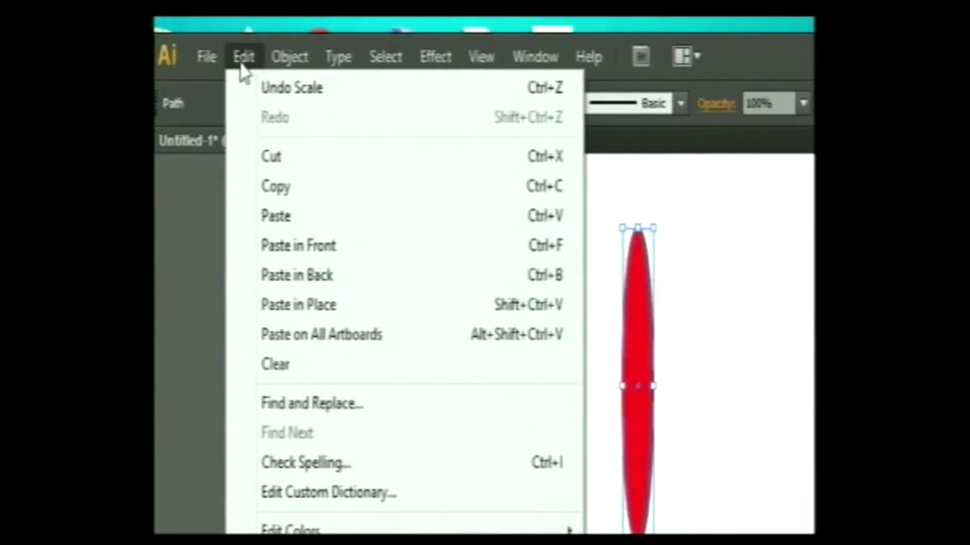
{"action": "left_click", "coordinate": [308, 223]}
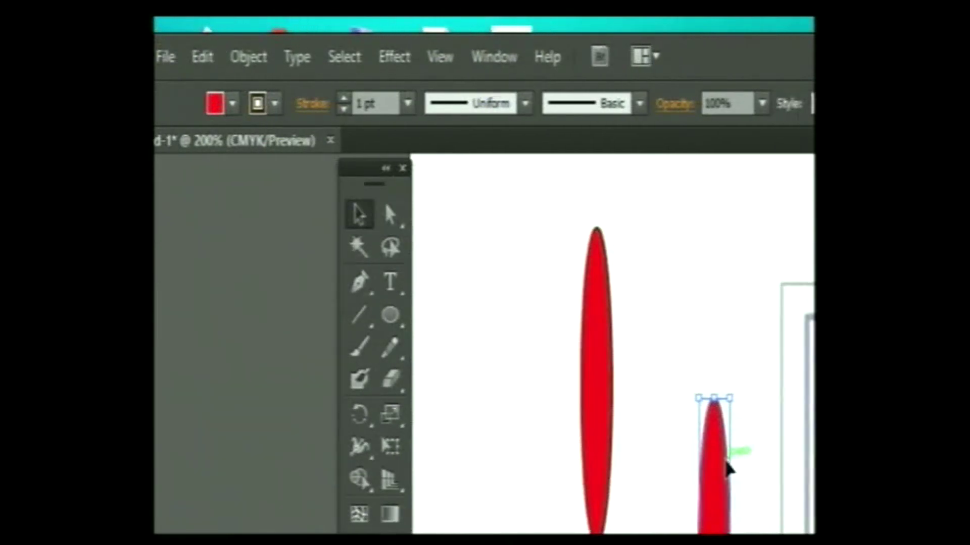
Step: Tilt the pasted ellipse about 15 degrees and cross it over the first ellipse
{"action": "mouse_move", "coordinate": [718, 464]}
{"action": "left_mouse_down"}
{"action": "mouse_move", "coordinate": [722, 336]}
{"action": "mouse_move", "coordinate": [688, 295]}
{"action": "left_mouse_up"}
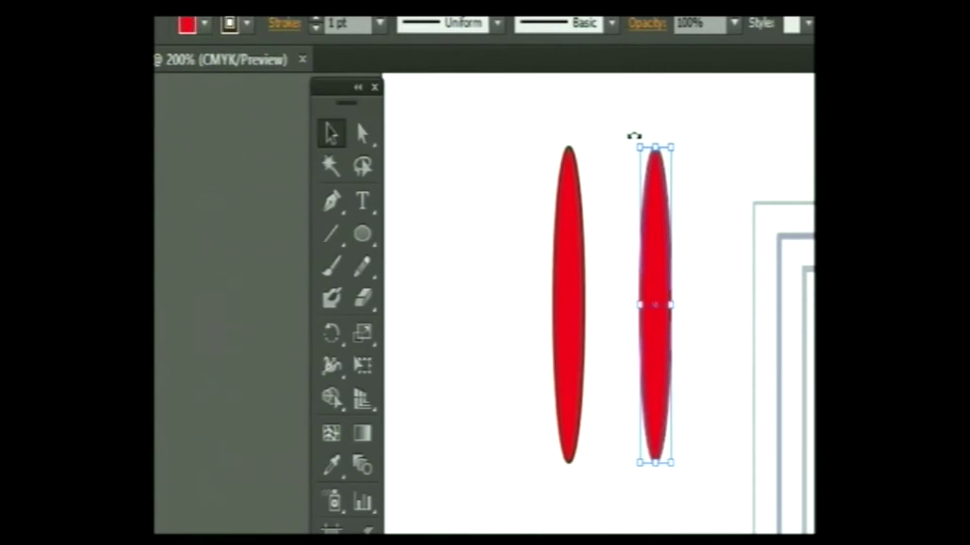
{"action": "left_click_drag", "start_coordinate": [634, 135], "coordinate": [608, 169]}
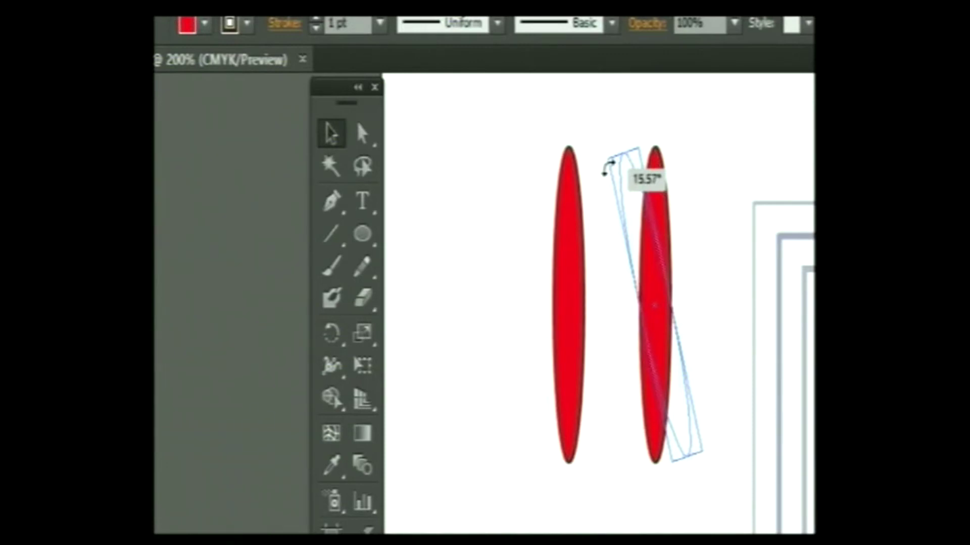
{"action": "left_click_drag", "start_coordinate": [607, 165], "coordinate": [608, 162]}
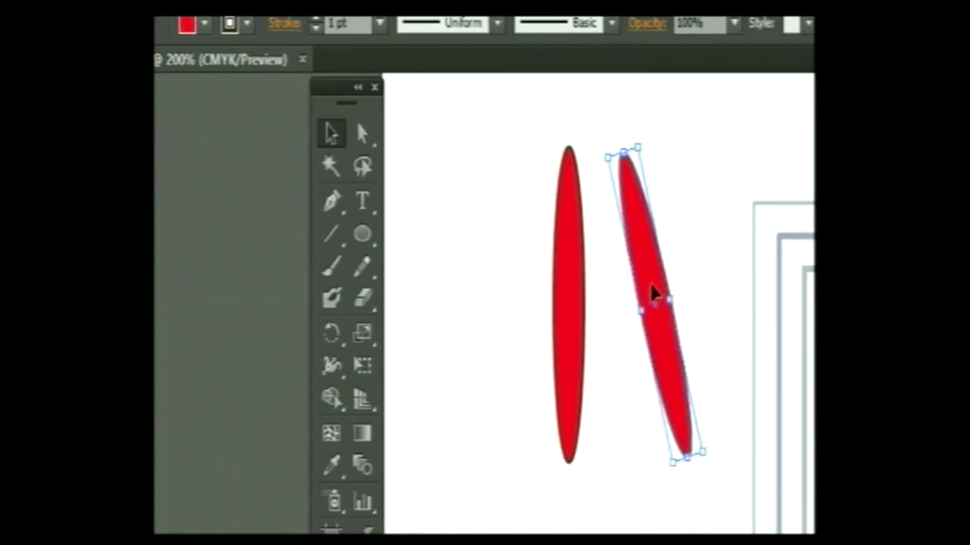
{"action": "mouse_move", "coordinate": [648, 288]}
{"action": "left_mouse_down"}
{"action": "mouse_move", "coordinate": [555, 296]}
{"action": "mouse_move", "coordinate": [563, 298]}
{"action": "left_mouse_up"}
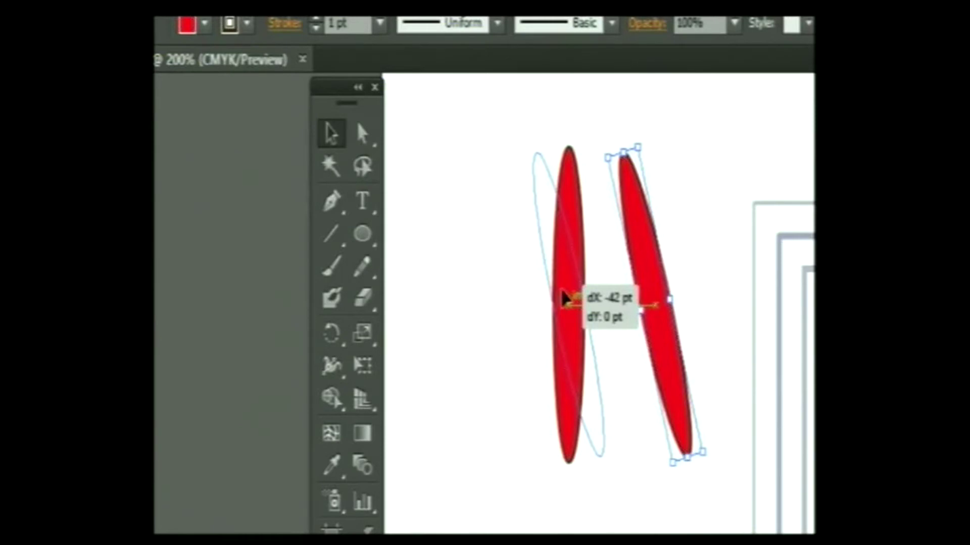
{"action": "left_click_drag", "start_coordinate": [565, 299], "coordinate": [563, 298]}
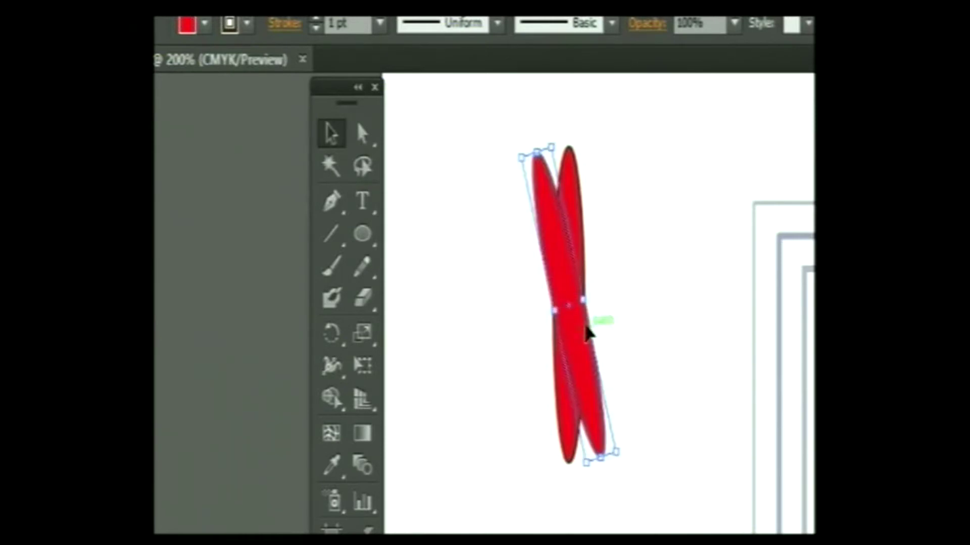
{"action": "left_click", "coordinate": [635, 313]}
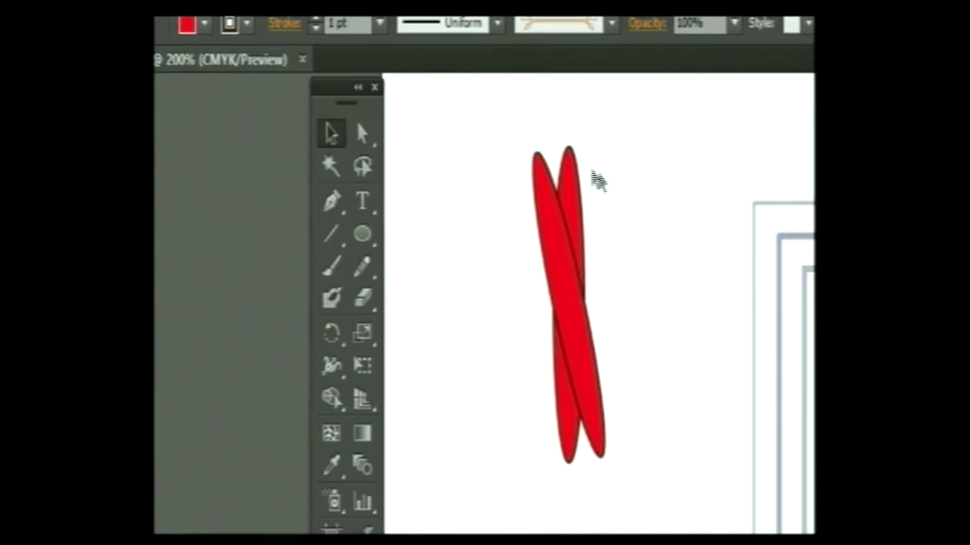
Step: Duplicate the crossed ellipse pair, rotate the copy about 16 degrees and move it onto the first pair
{"action": "left_click_drag", "start_coordinate": [507, 123], "coordinate": [622, 479]}
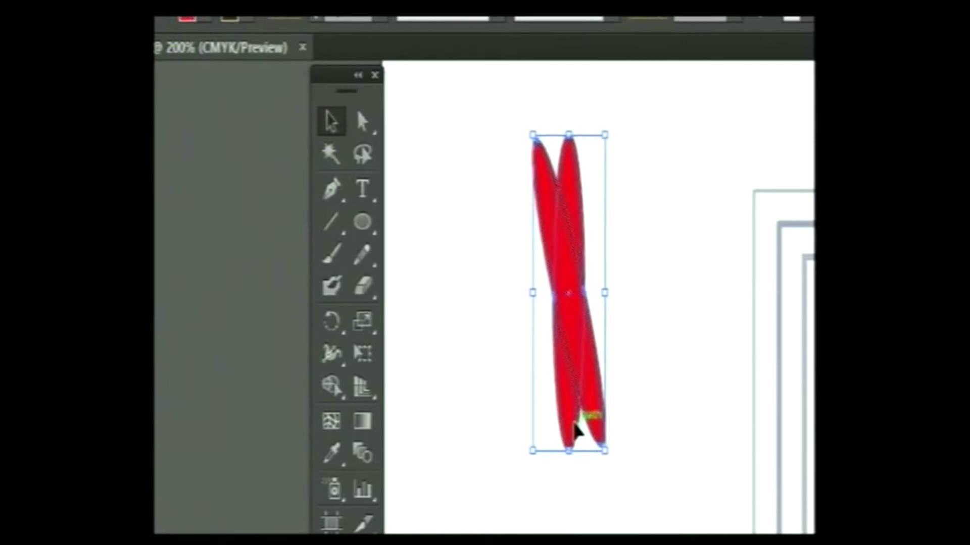
{"action": "left_click_drag", "start_coordinate": [570, 427], "coordinate": [565, 427]}
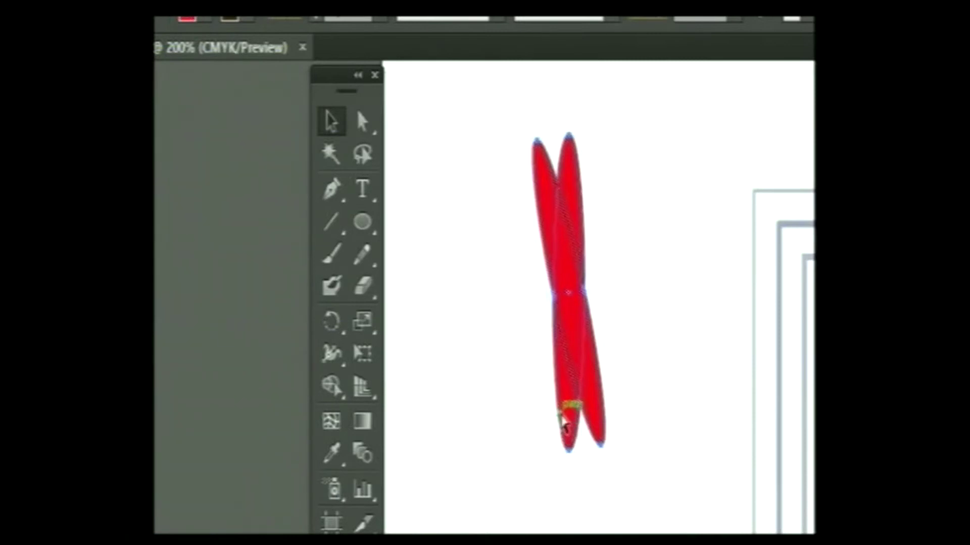
{"action": "left_click", "coordinate": [553, 408]}
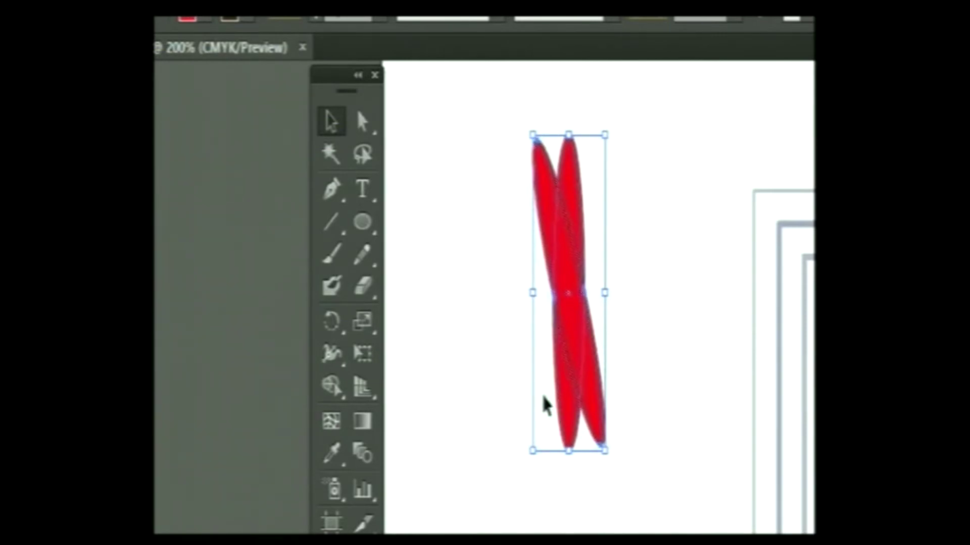
{"action": "key", "text": "ctrl"}
{"action": "key", "text": "ctrl"}
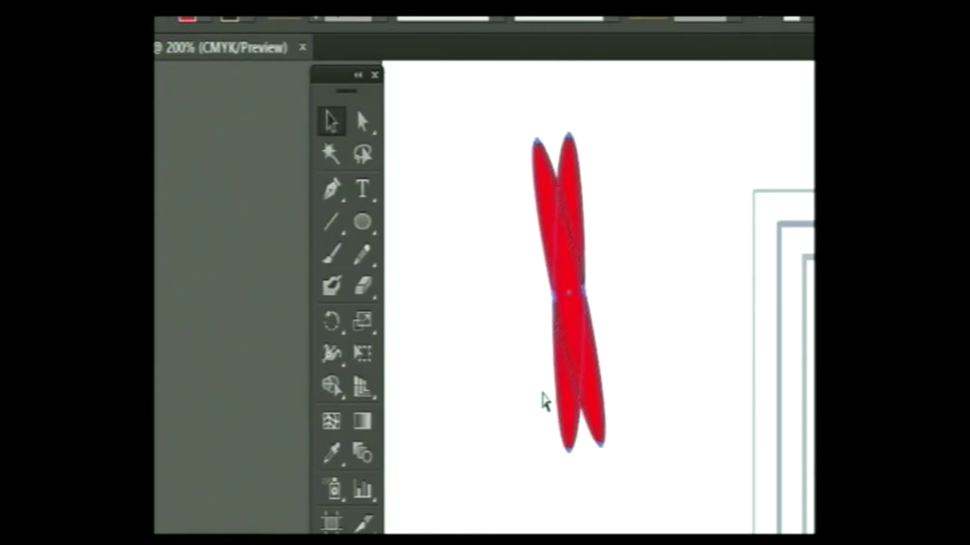
{"action": "key", "text": "ctrl+v"}
{"action": "left_click_drag", "start_coordinate": [679, 428], "coordinate": [673, 264]}
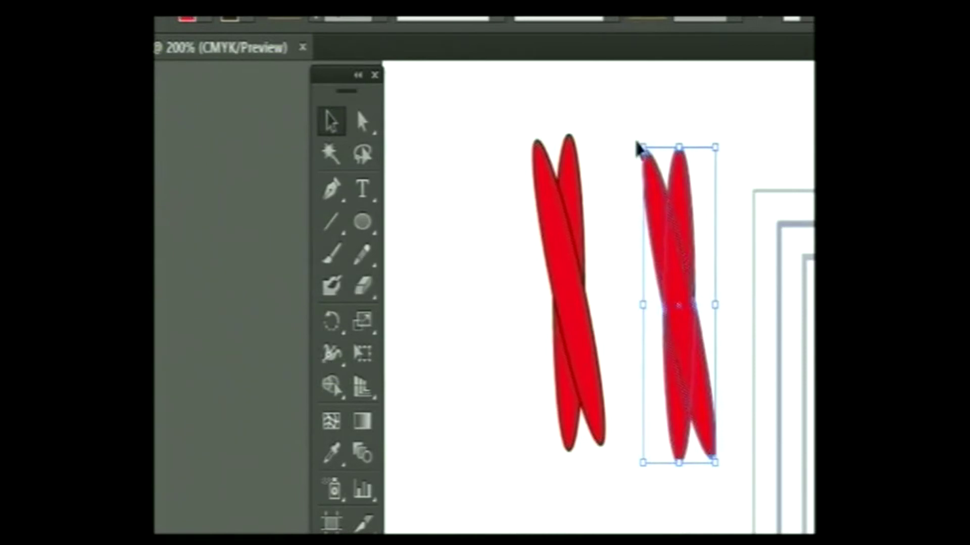
{"action": "mouse_move", "coordinate": [639, 141]}
{"action": "left_mouse_down"}
{"action": "mouse_move", "coordinate": [601, 159]}
{"action": "mouse_move", "coordinate": [614, 154]}
{"action": "left_mouse_up"}
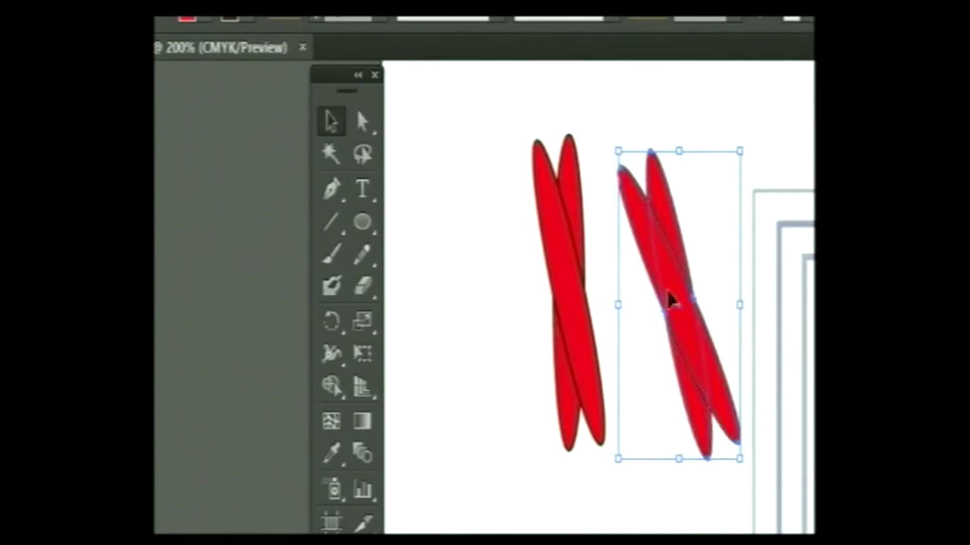
{"action": "mouse_move", "coordinate": [675, 281]}
{"action": "left_mouse_down"}
{"action": "mouse_move", "coordinate": [555, 275]}
{"action": "mouse_move", "coordinate": [564, 272]}
{"action": "left_mouse_up"}
Step: Re-rotate and reposition the duplicate pair, align the petal tips, and select all four petals
{"action": "left_click", "coordinate": [503, 133]}
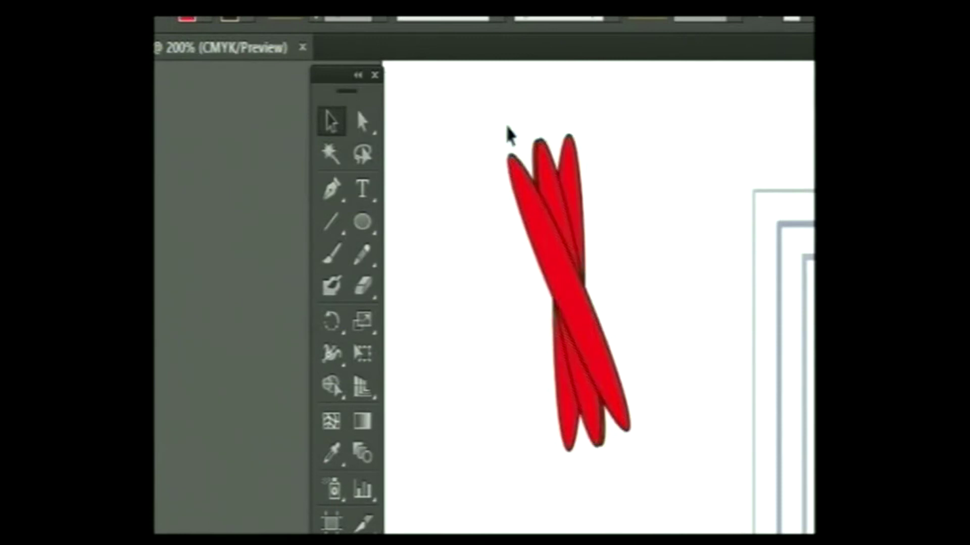
{"action": "key", "text": "ctrl+z"}
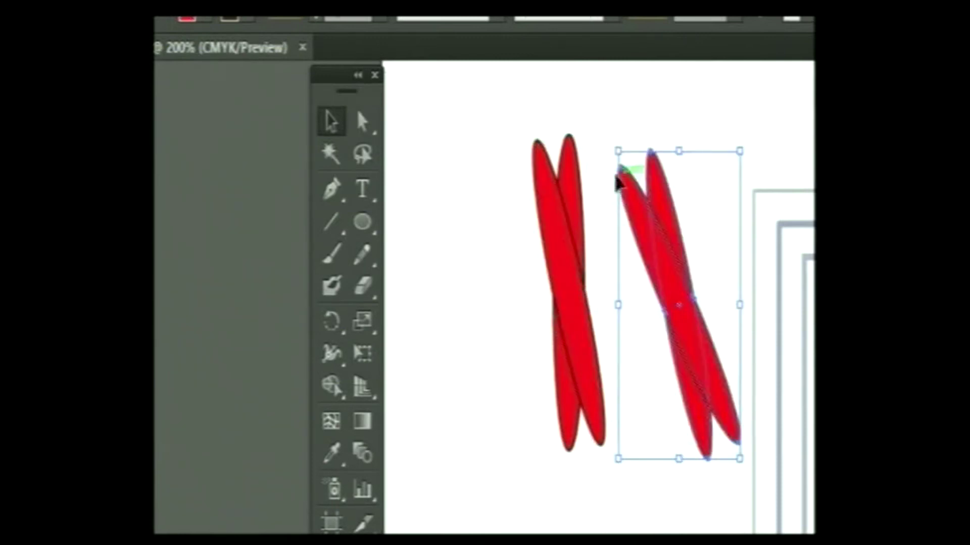
{"action": "left_click_drag", "start_coordinate": [610, 145], "coordinate": [580, 184]}
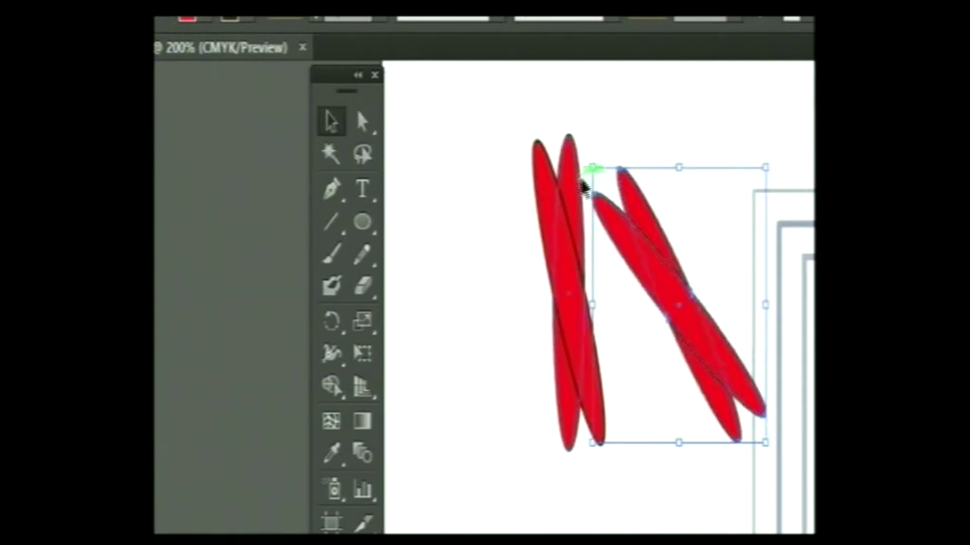
{"action": "left_click_drag", "start_coordinate": [665, 292], "coordinate": [558, 286]}
{"action": "left_click", "coordinate": [719, 200]}
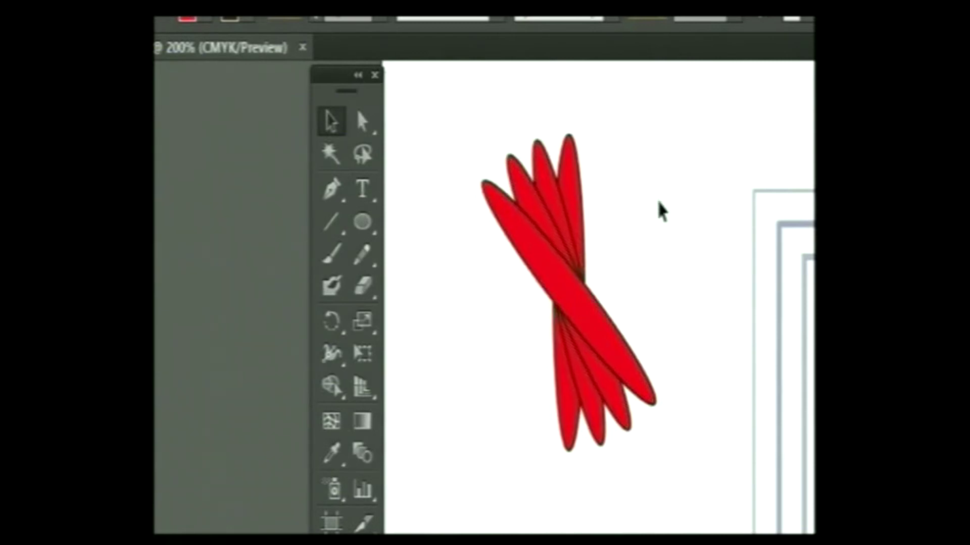
{"action": "mouse_move", "coordinate": [482, 192]}
{"action": "left_mouse_down"}
{"action": "mouse_move", "coordinate": [563, 166]}
{"action": "mouse_move", "coordinate": [515, 202]}
{"action": "mouse_move", "coordinate": [554, 184]}
{"action": "mouse_move", "coordinate": [569, 199]}
{"action": "left_mouse_up"}
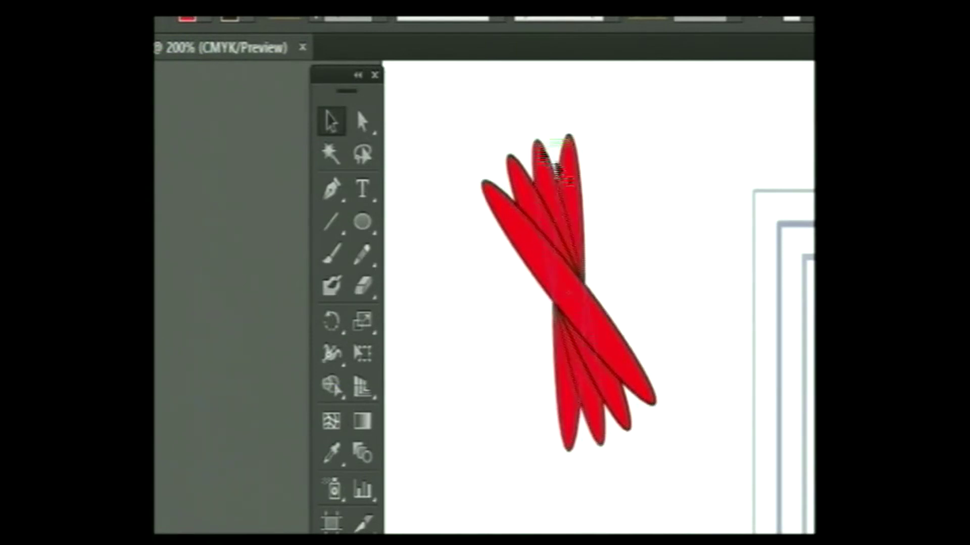
{"action": "mouse_move", "coordinate": [461, 110]}
{"action": "left_mouse_down"}
{"action": "mouse_move", "coordinate": [649, 359]}
{"action": "mouse_move", "coordinate": [692, 472]}
{"action": "left_mouse_up"}
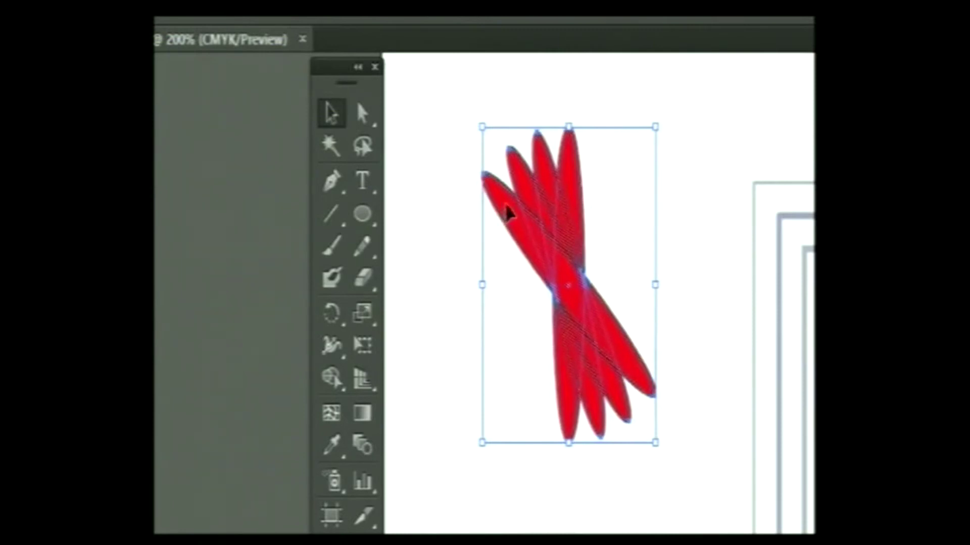
Step: Paste a mirrored, rotated copy of the petal fan over the original and select the whole cluster
{"action": "key", "text": "ctrl+shift+b"}
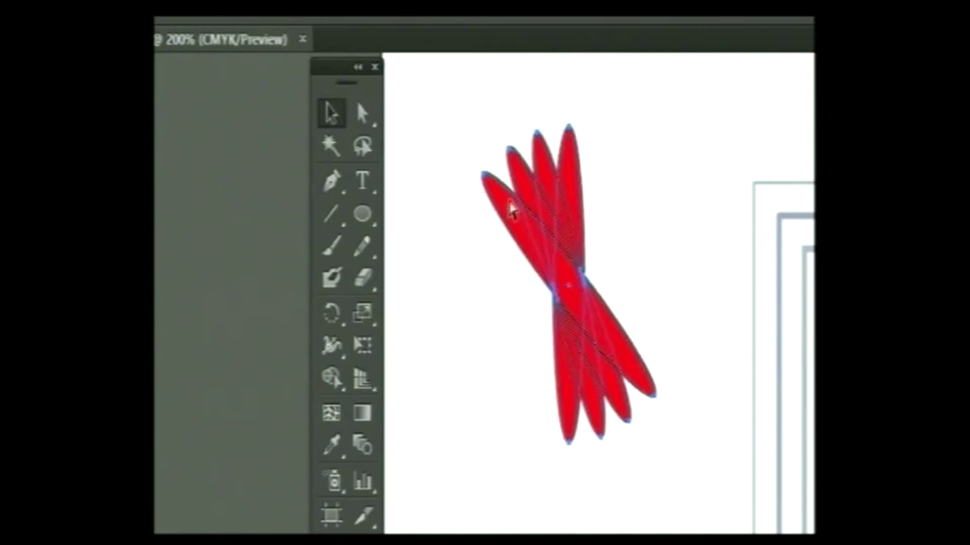
{"action": "key", "text": "ctrl+shift+b"}
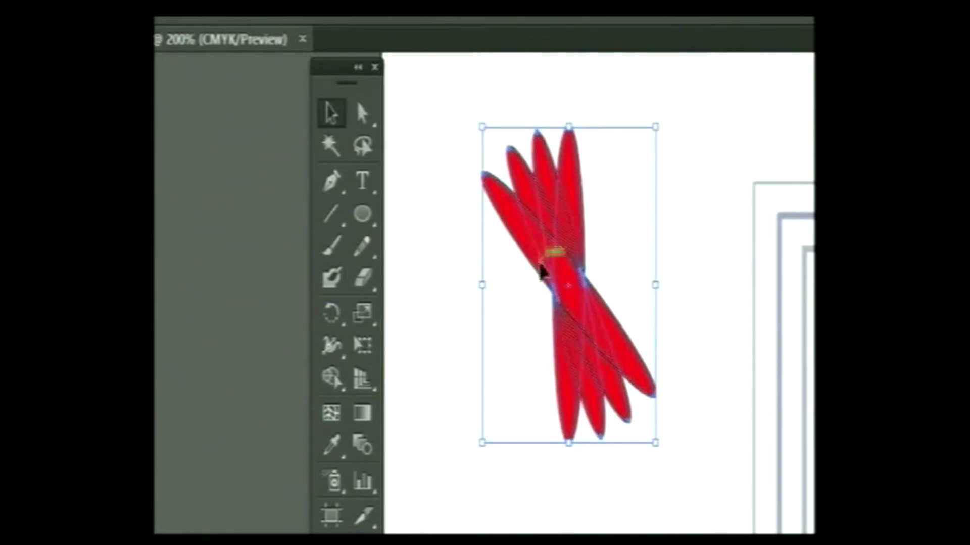
{"action": "key", "text": "ctrl+v"}
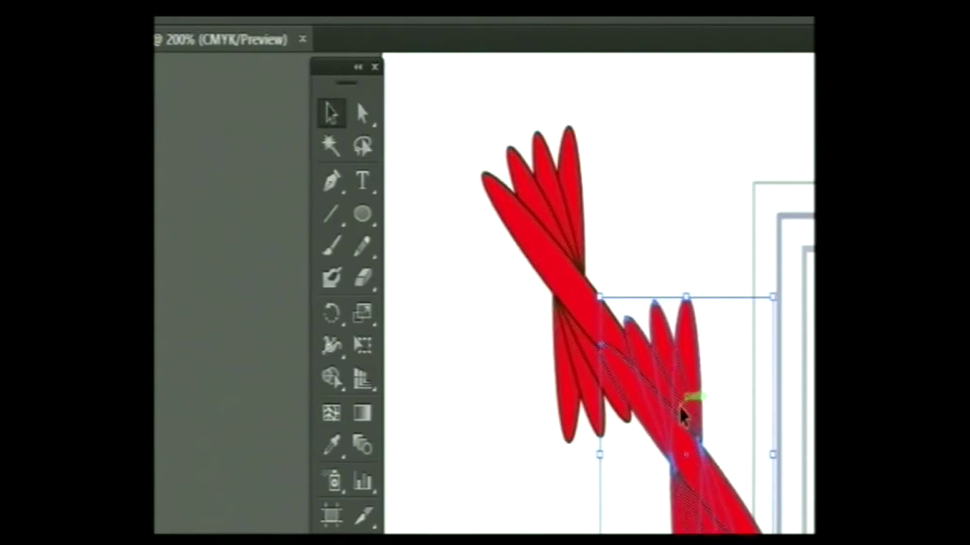
{"action": "left_click_drag", "start_coordinate": [682, 417], "coordinate": [707, 252]}
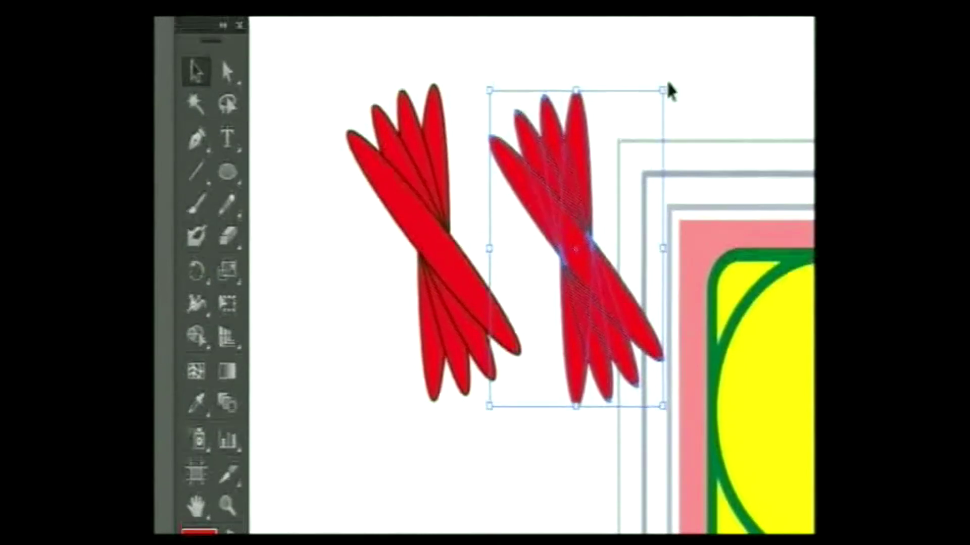
{"action": "left_click_drag", "start_coordinate": [666, 407], "coordinate": [550, 438]}
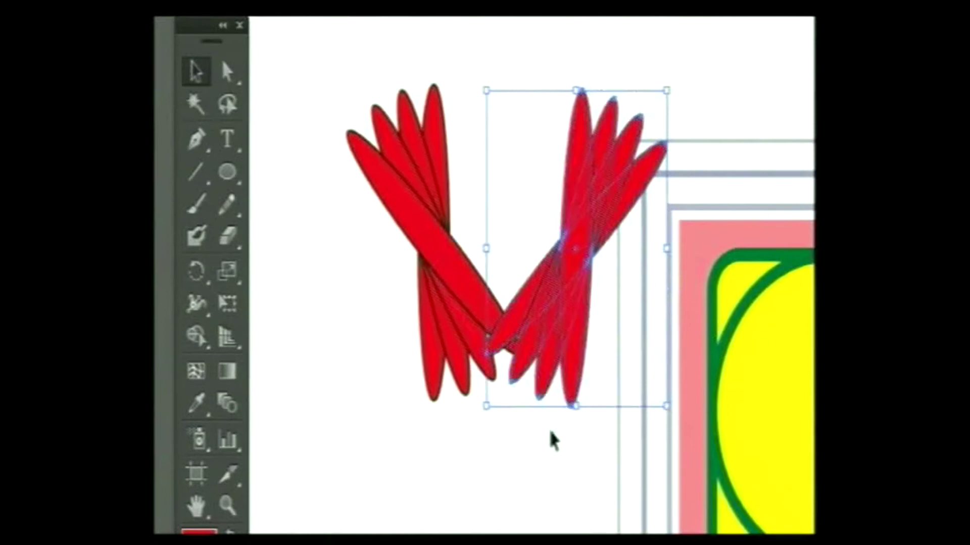
{"action": "left_click_drag", "start_coordinate": [567, 257], "coordinate": [439, 278]}
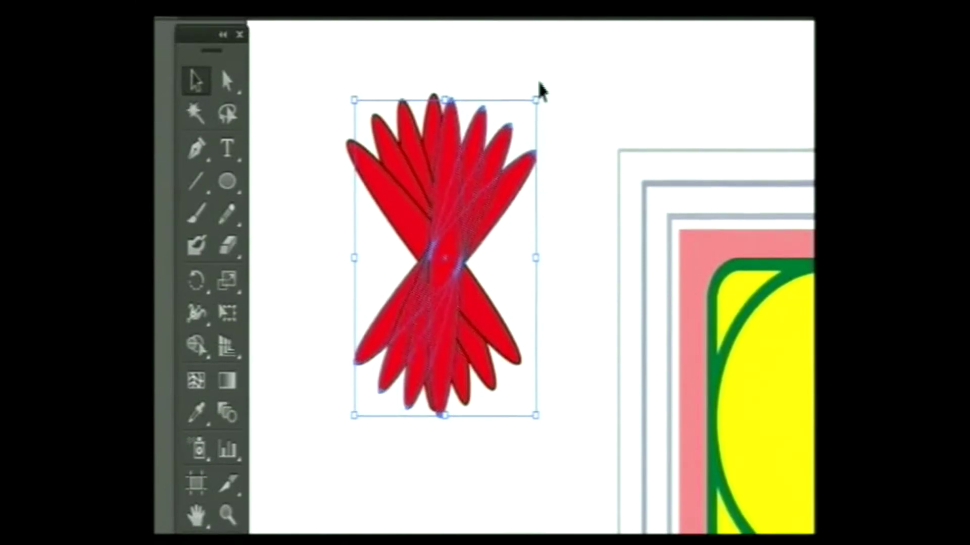
{"action": "left_click_drag", "start_coordinate": [537, 91], "coordinate": [554, 108]}
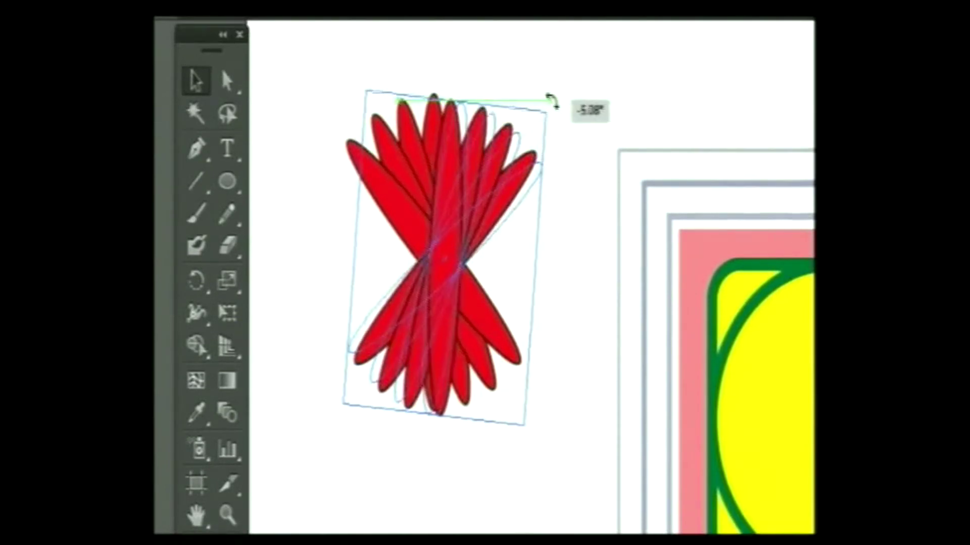
{"action": "left_click", "coordinate": [601, 121]}
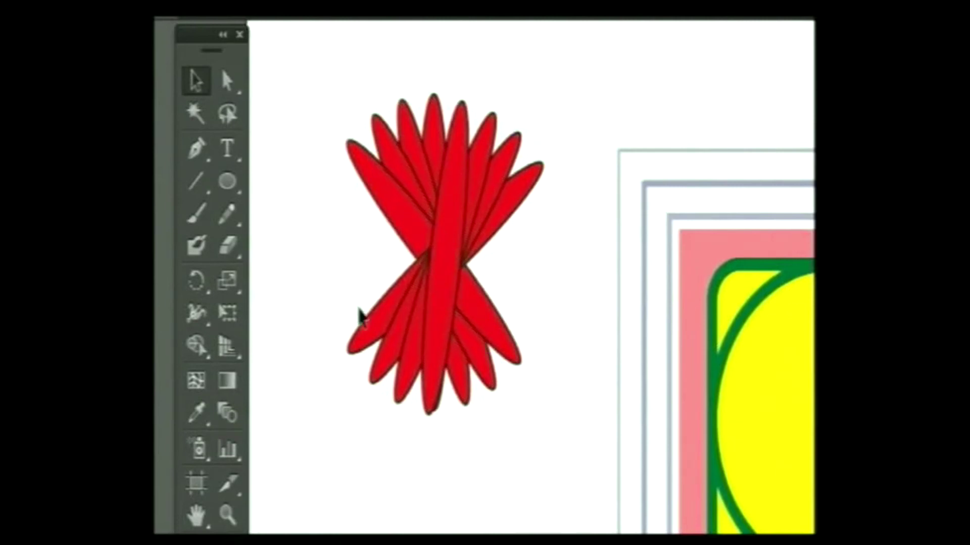
{"action": "left_click", "coordinate": [462, 159]}
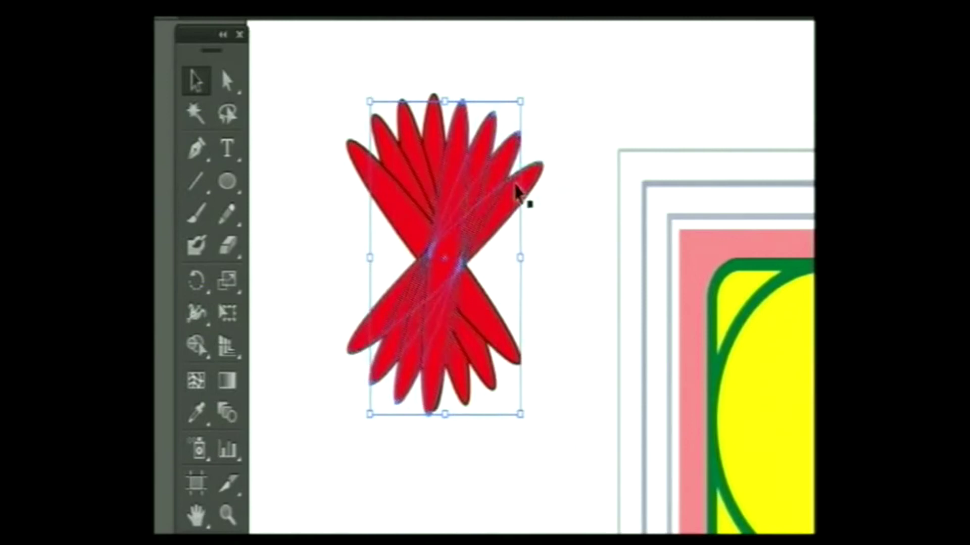
{"action": "left_click", "coordinate": [529, 196], "text": "shift"}
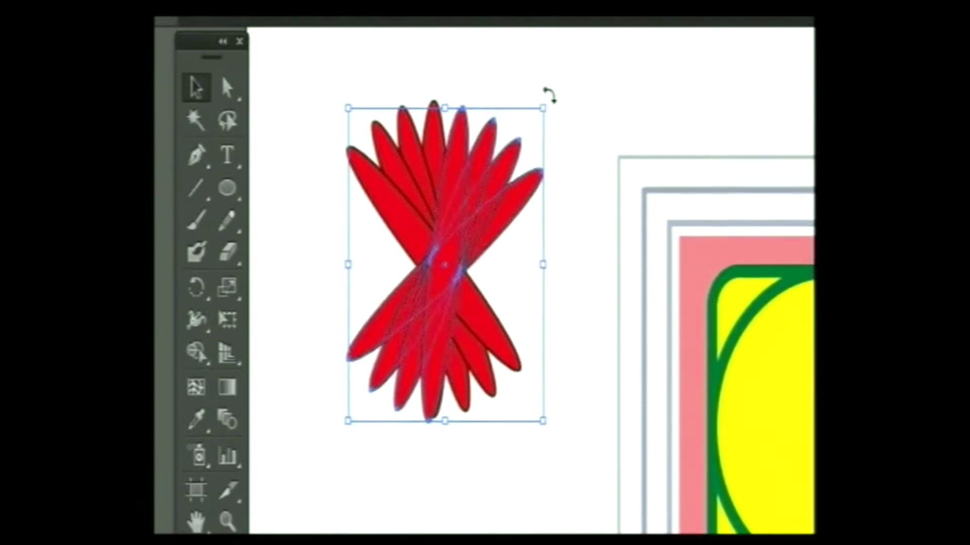
Step: Rotate a copy of the petal cluster to horizontal and nudge it left and up to centre it
{"action": "left_click_drag", "start_coordinate": [548, 93], "coordinate": [313, 109]}
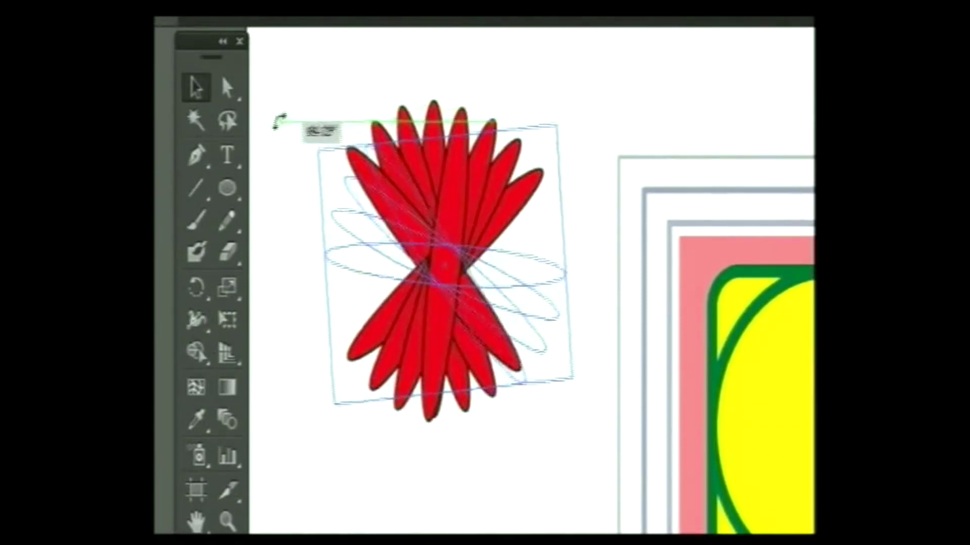
{"action": "mouse_move", "coordinate": [313, 108]}
{"action": "left_mouse_down"}
{"action": "mouse_move", "coordinate": [247, 188]}
{"action": "mouse_move", "coordinate": [255, 190]}
{"action": "left_mouse_up"}
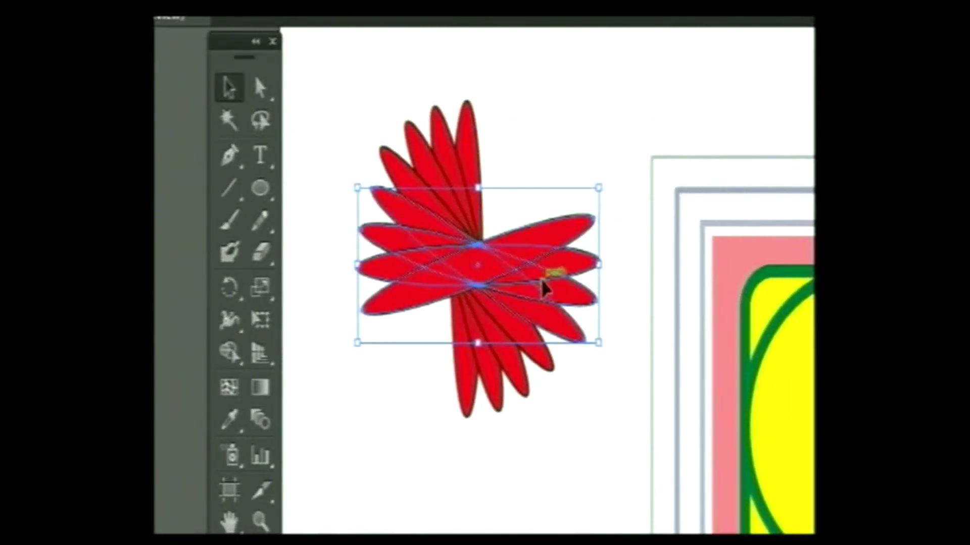
{"action": "key", "text": "Left"}
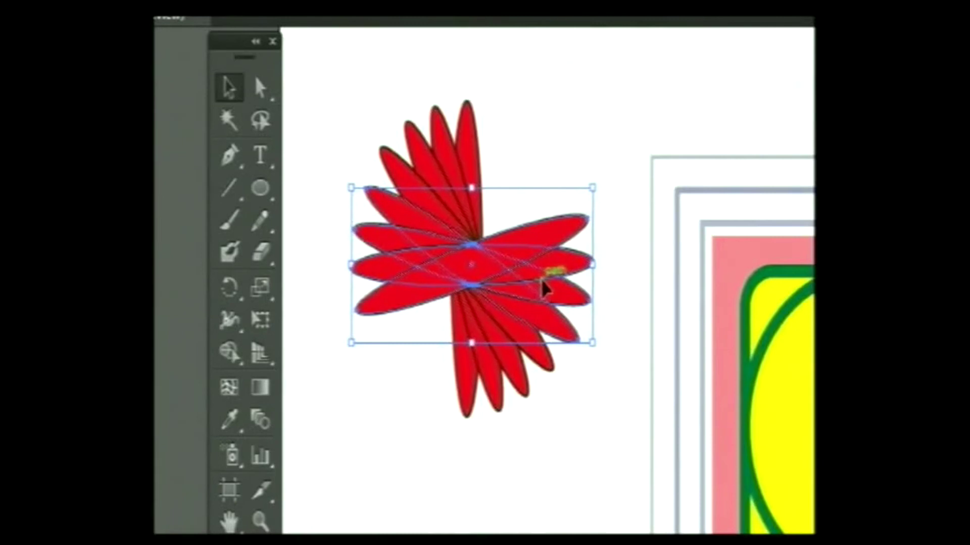
{"action": "key", "text": "Left"}
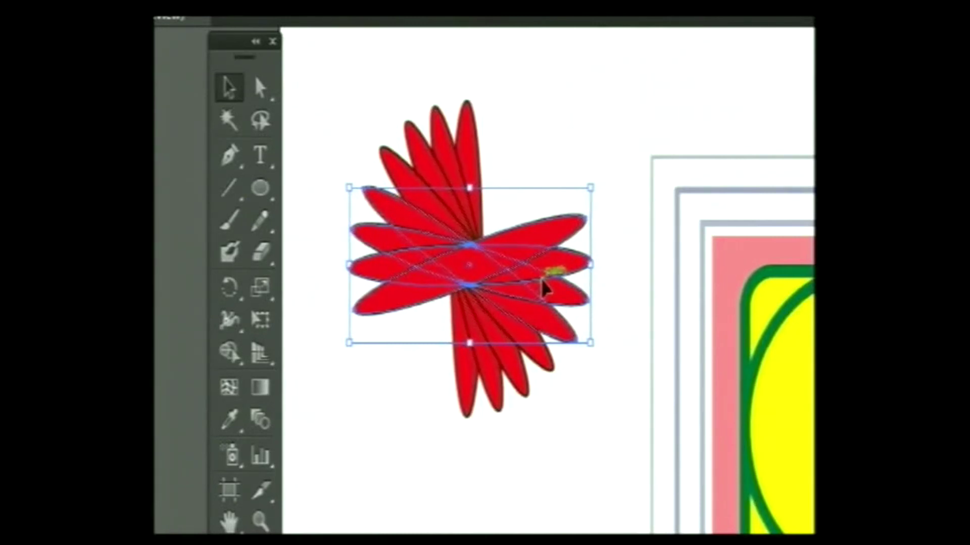
{"action": "key", "text": "Up"}
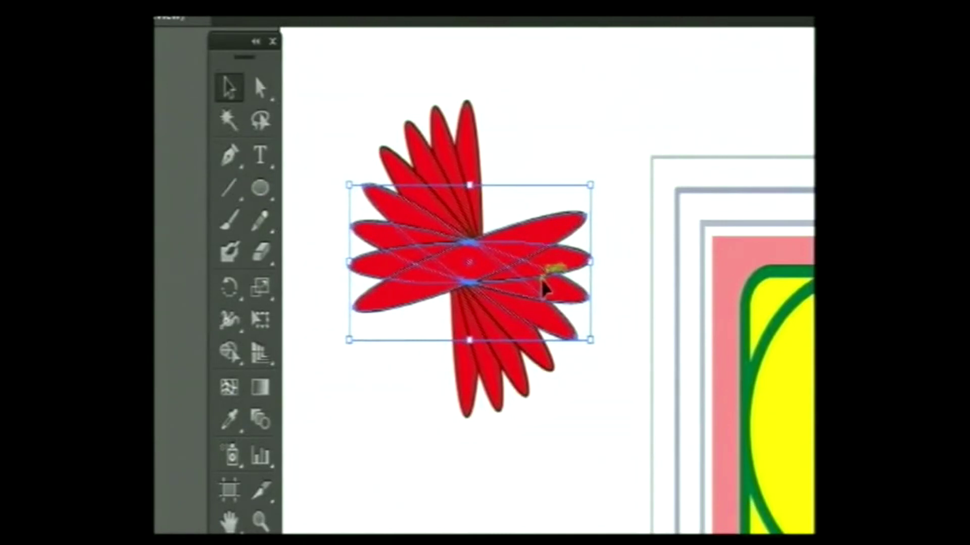
{"action": "left_click", "coordinate": [530, 152]}
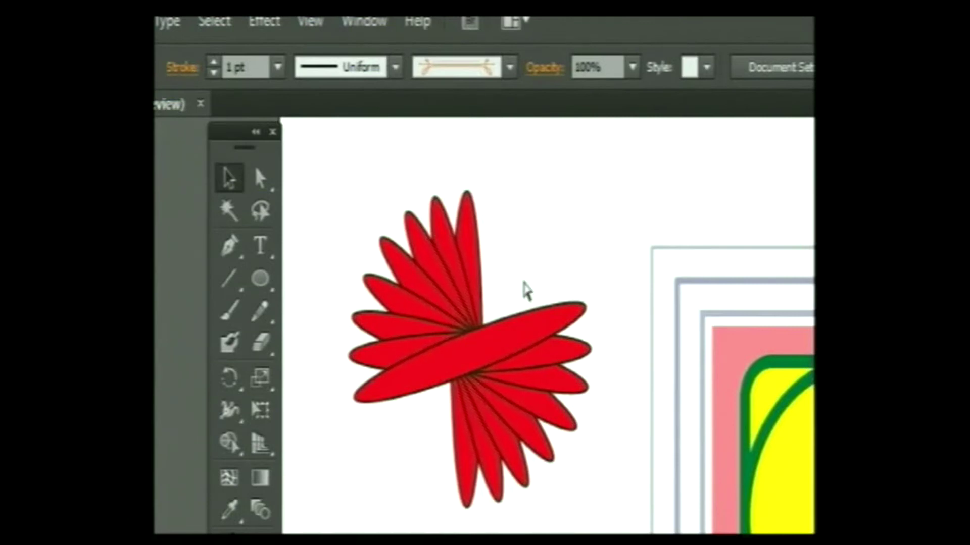
Step: Paste another petal group, rotate it into the gaps, centre it on the flower, and shift one petal left
{"action": "key", "text": "ctrl+v"}
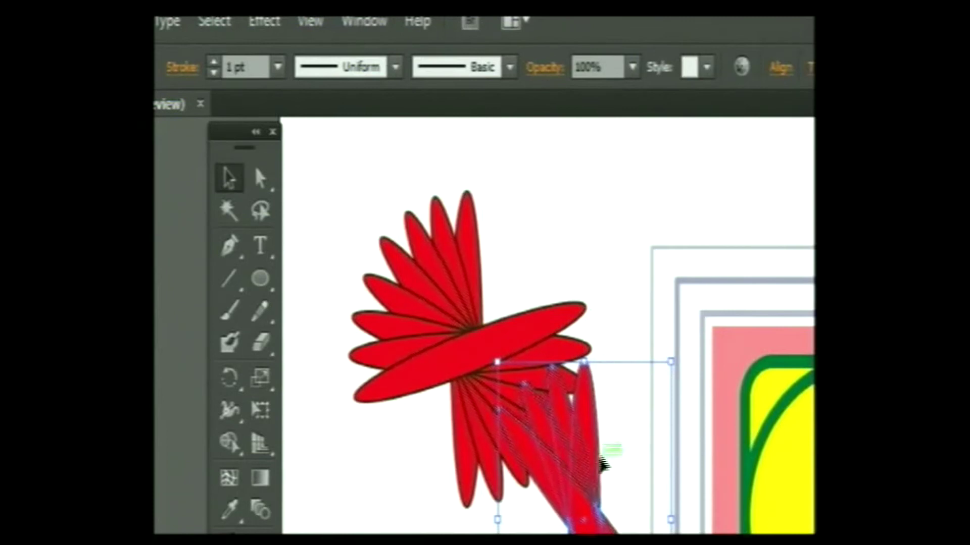
{"action": "left_click_drag", "start_coordinate": [580, 472], "coordinate": [602, 281]}
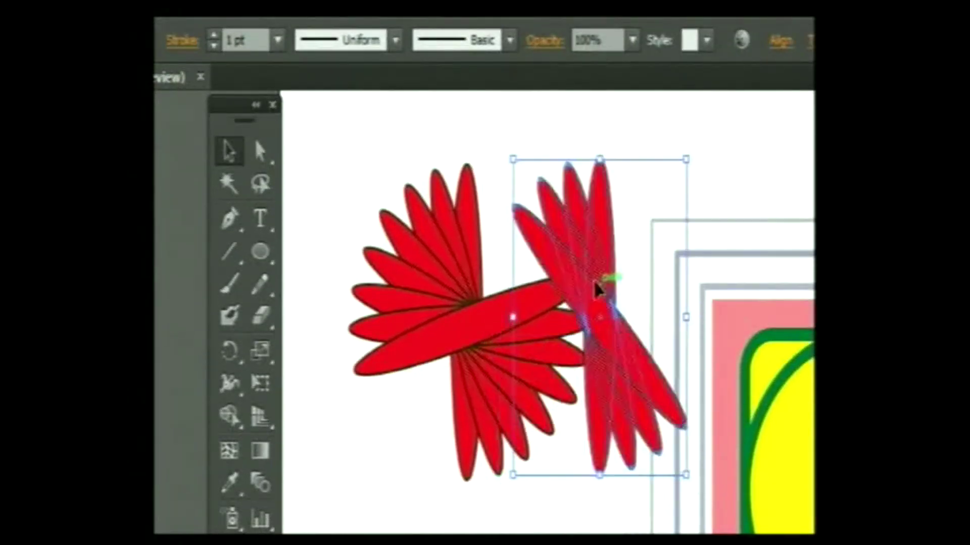
{"action": "left_click_drag", "start_coordinate": [504, 143], "coordinate": [545, 444]}
{"action": "mouse_move", "coordinate": [600, 325]}
{"action": "left_mouse_down"}
{"action": "mouse_move", "coordinate": [501, 347]}
{"action": "mouse_move", "coordinate": [477, 339]}
{"action": "left_mouse_up"}
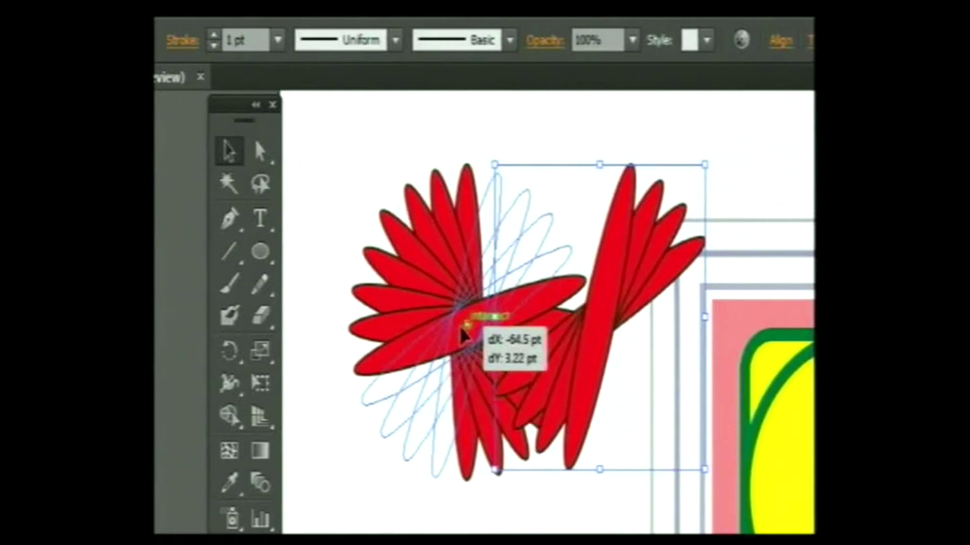
{"action": "left_click_drag", "start_coordinate": [478, 339], "coordinate": [467, 331]}
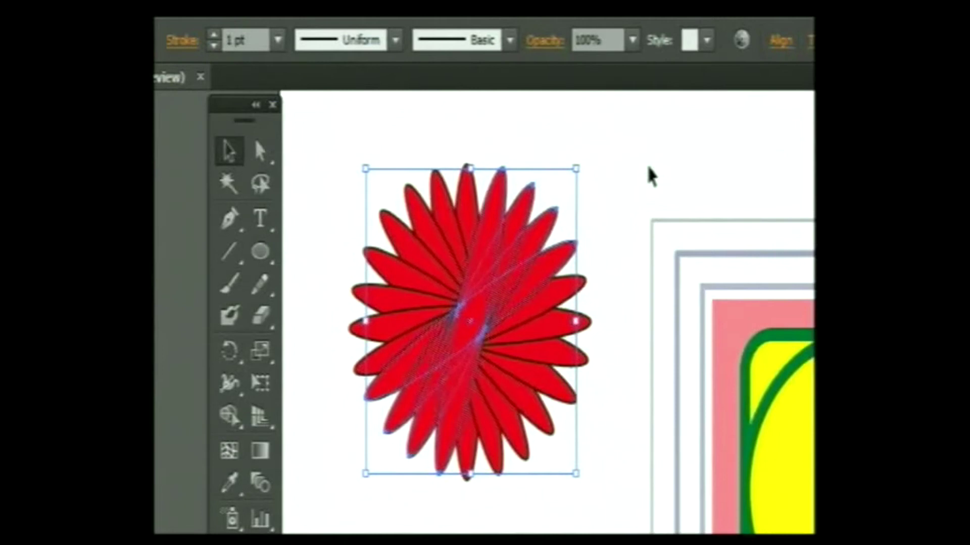
{"action": "left_click", "coordinate": [648, 167]}
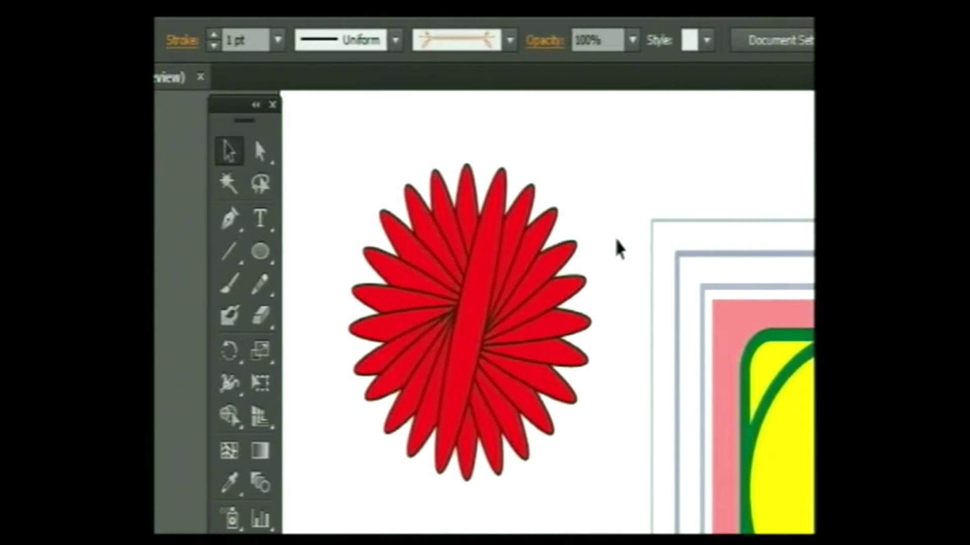
{"action": "mouse_move", "coordinate": [558, 216]}
{"action": "left_mouse_down"}
{"action": "mouse_move", "coordinate": [399, 263]}
{"action": "mouse_move", "coordinate": [454, 217]}
{"action": "mouse_move", "coordinate": [482, 416]}
{"action": "mouse_move", "coordinate": [528, 305]}
{"action": "left_mouse_up"}
Step: Marquee-select the whole red flower and paste a duplicate of it
{"action": "left_click_drag", "start_coordinate": [303, 123], "coordinate": [619, 472]}
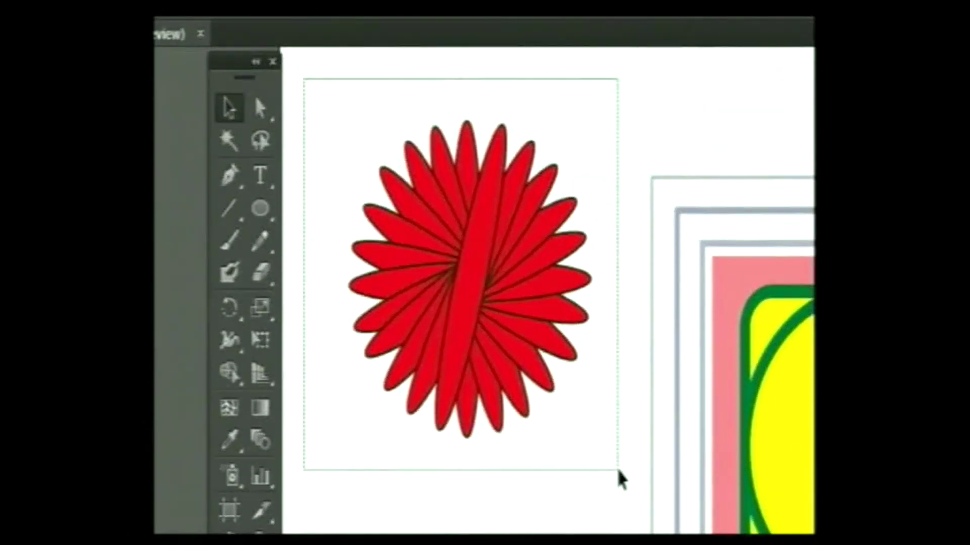
{"action": "left_click_drag", "start_coordinate": [618, 471], "coordinate": [618, 471]}
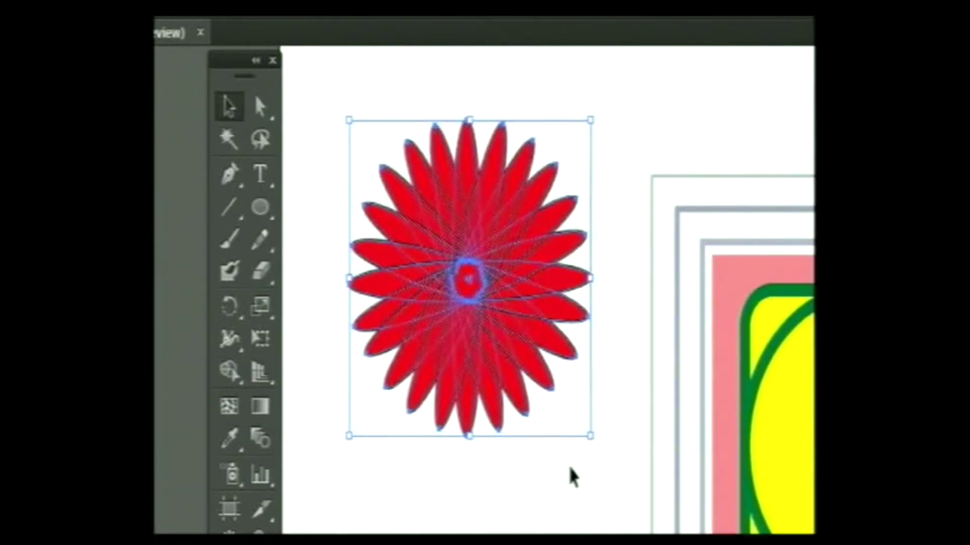
{"action": "key", "text": "ctrl+shift+b"}
{"action": "key", "text": "ctrl+shift+b"}
{"action": "key", "text": "ctrl+shift+b"}
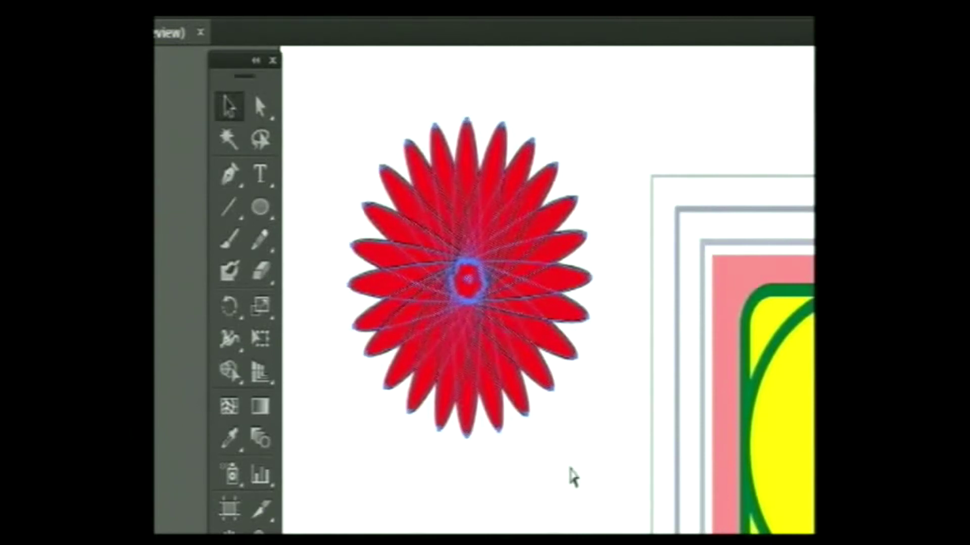
{"action": "key", "text": "ctrl+v"}
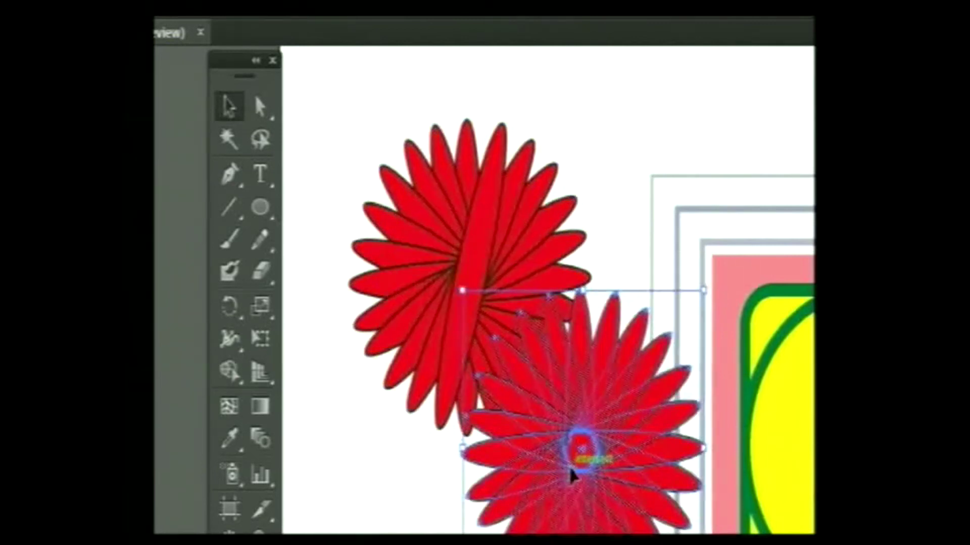
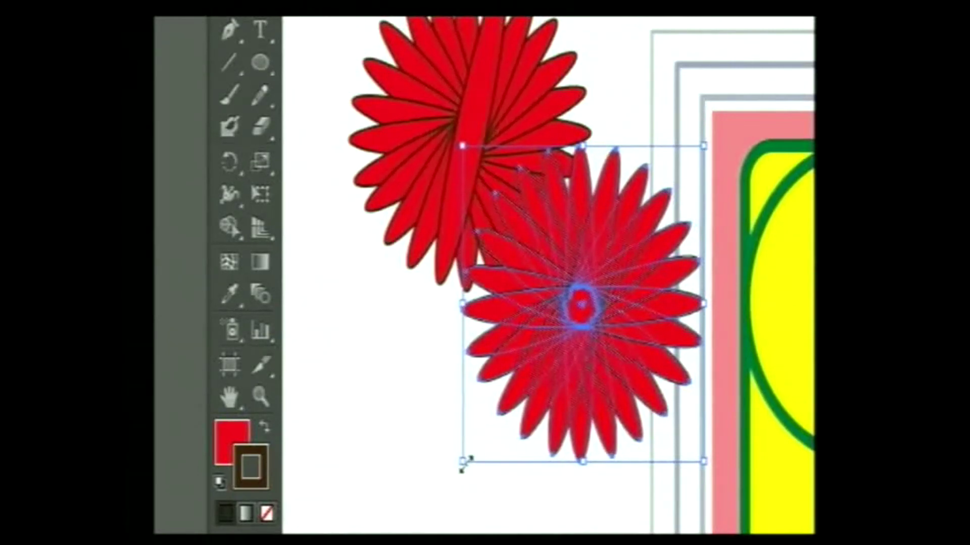
Step: Drag the lower red flower's corner handle to scale it down toward the frame corner
{"action": "mouse_move", "coordinate": [462, 460]}
{"action": "left_mouse_down"}
{"action": "mouse_move", "coordinate": [596, 335]}
{"action": "mouse_move", "coordinate": [610, 297]}
{"action": "mouse_move", "coordinate": [598, 292]}
{"action": "mouse_move", "coordinate": [584, 350]}
{"action": "mouse_move", "coordinate": [545, 385]}
{"action": "mouse_move", "coordinate": [528, 427]}
{"action": "mouse_move", "coordinate": [511, 434]}
{"action": "mouse_move", "coordinate": [646, 443]}
{"action": "mouse_move", "coordinate": [725, 439]}
{"action": "mouse_move", "coordinate": [738, 426]}
{"action": "mouse_move", "coordinate": [734, 444]}
{"action": "mouse_move", "coordinate": [416, 403]}
{"action": "mouse_move", "coordinate": [255, 431]}
{"action": "mouse_move", "coordinate": [233, 458]}
{"action": "left_mouse_up"}
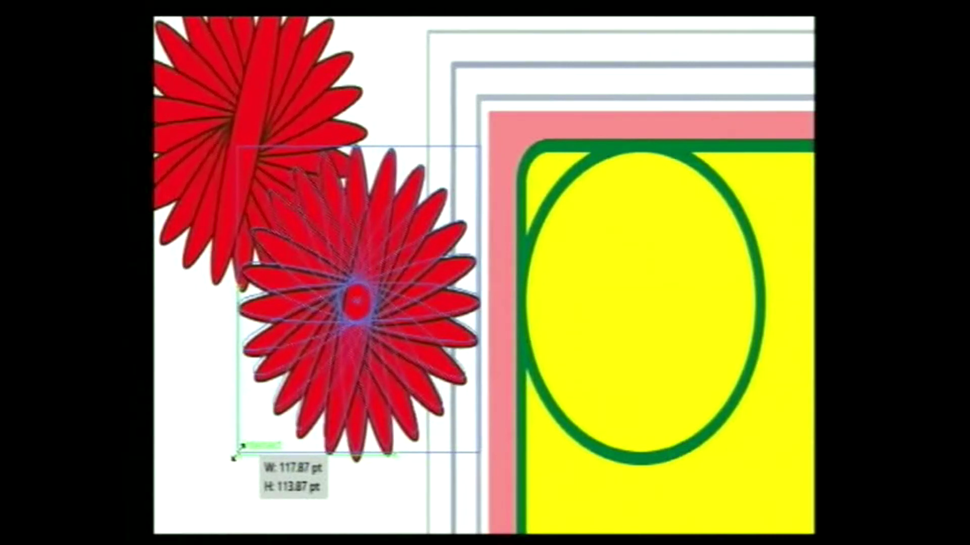
{"action": "mouse_move", "coordinate": [233, 458]}
{"action": "left_mouse_down"}
{"action": "mouse_move", "coordinate": [388, 364]}
{"action": "mouse_move", "coordinate": [525, 260]}
{"action": "mouse_move", "coordinate": [614, 243]}
{"action": "mouse_move", "coordinate": [678, 247]}
{"action": "mouse_move", "coordinate": [720, 303]}
{"action": "mouse_move", "coordinate": [735, 427]}
{"action": "mouse_move", "coordinate": [722, 472]}
{"action": "mouse_move", "coordinate": [736, 465]}
{"action": "mouse_move", "coordinate": [747, 448]}
{"action": "mouse_move", "coordinate": [624, 321]}
{"action": "mouse_move", "coordinate": [558, 299]}
{"action": "mouse_move", "coordinate": [539, 315]}
{"action": "mouse_move", "coordinate": [563, 277]}
{"action": "mouse_move", "coordinate": [634, 309]}
{"action": "mouse_move", "coordinate": [652, 342]}
{"action": "mouse_move", "coordinate": [649, 407]}
{"action": "mouse_move", "coordinate": [621, 430]}
{"action": "mouse_move", "coordinate": [710, 452]}
{"action": "left_mouse_up"}
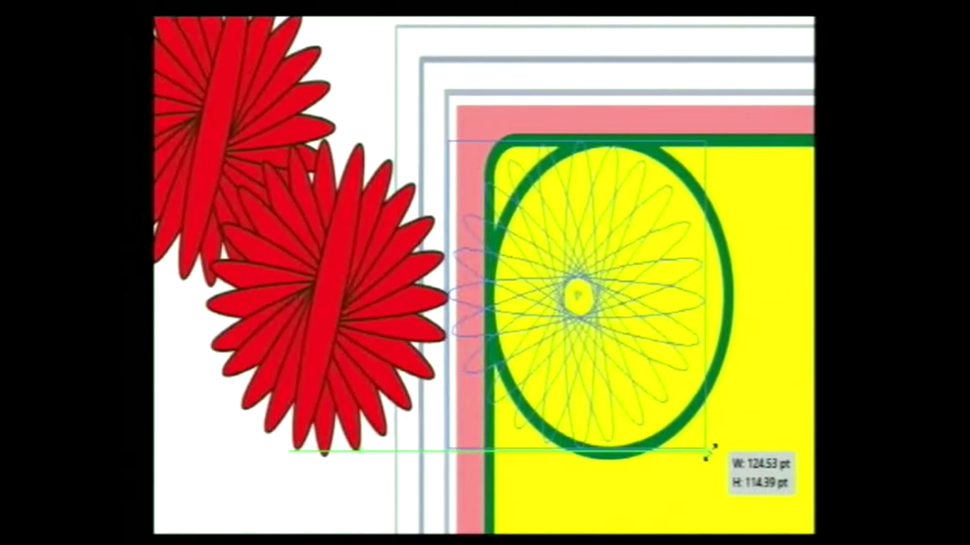
{"action": "mouse_move", "coordinate": [709, 450]}
{"action": "left_mouse_down"}
{"action": "mouse_move", "coordinate": [613, 210]}
{"action": "mouse_move", "coordinate": [421, 140]}
{"action": "mouse_move", "coordinate": [326, 328]}
{"action": "mouse_move", "coordinate": [236, 420]}
{"action": "mouse_move", "coordinate": [324, 376]}
{"action": "mouse_move", "coordinate": [260, 400]}
{"action": "mouse_move", "coordinate": [237, 427]}
{"action": "mouse_move", "coordinate": [320, 372]}
{"action": "mouse_move", "coordinate": [327, 333]}
{"action": "mouse_move", "coordinate": [294, 356]}
{"action": "mouse_move", "coordinate": [282, 368]}
{"action": "mouse_move", "coordinate": [422, 283]}
{"action": "mouse_move", "coordinate": [507, 199]}
{"action": "mouse_move", "coordinate": [560, 122]}
{"action": "mouse_move", "coordinate": [614, 90]}
{"action": "mouse_move", "coordinate": [608, 119]}
{"action": "mouse_move", "coordinate": [628, 82]}
{"action": "mouse_move", "coordinate": [639, 84]}
{"action": "mouse_move", "coordinate": [574, 134]}
{"action": "mouse_move", "coordinate": [535, 147]}
{"action": "mouse_move", "coordinate": [545, 141]}
{"action": "mouse_move", "coordinate": [508, 75]}
{"action": "mouse_move", "coordinate": [493, 78]}
{"action": "mouse_move", "coordinate": [525, 80]}
{"action": "mouse_move", "coordinate": [509, 80]}
{"action": "left_mouse_up"}
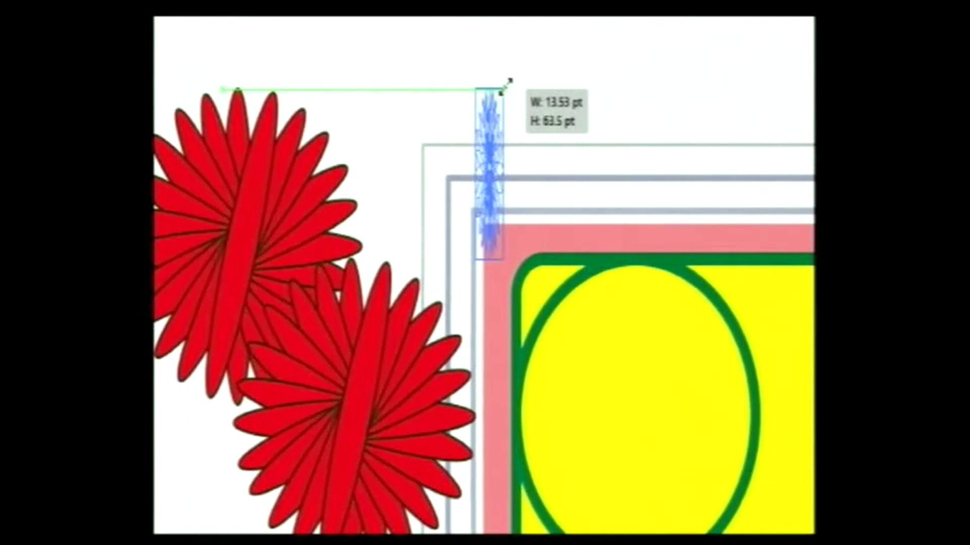
Step: Finish scaling the small flower to about 30 × 30 pt
{"action": "mouse_move", "coordinate": [509, 80]}
{"action": "left_mouse_down"}
{"action": "mouse_move", "coordinate": [542, 99]}
{"action": "mouse_move", "coordinate": [583, 98]}
{"action": "mouse_move", "coordinate": [530, 165]}
{"action": "left_mouse_up"}
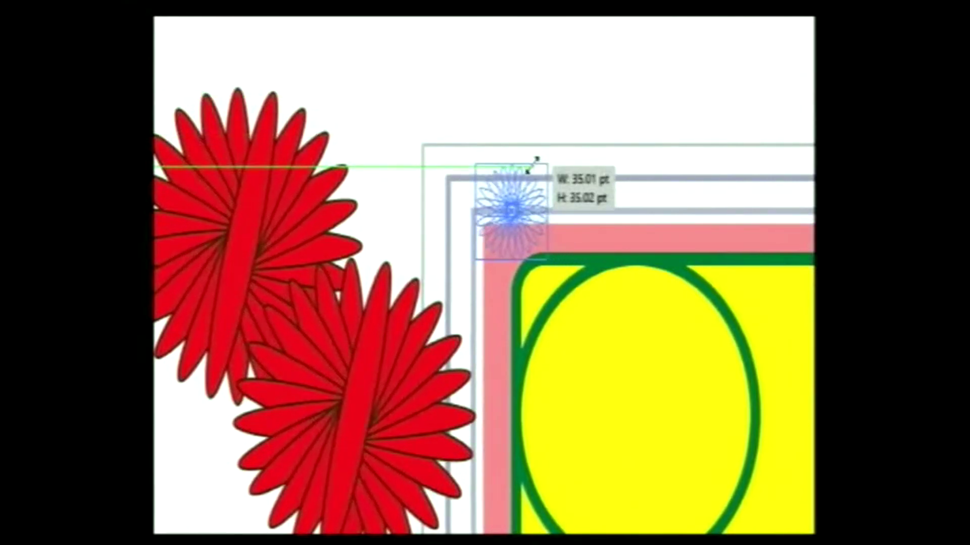
{"action": "left_click_drag", "start_coordinate": [528, 170], "coordinate": [517, 190]}
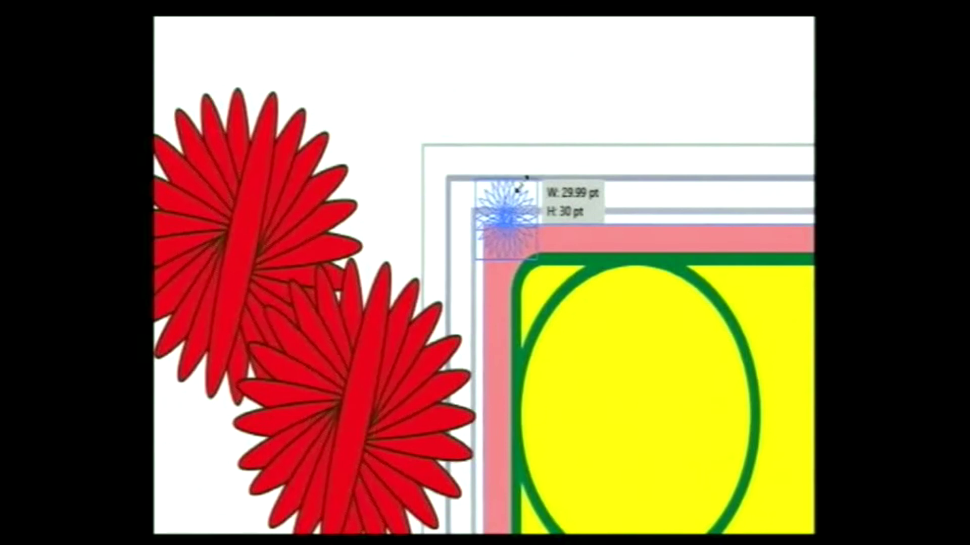
{"action": "left_click_drag", "start_coordinate": [517, 190], "coordinate": [518, 191]}
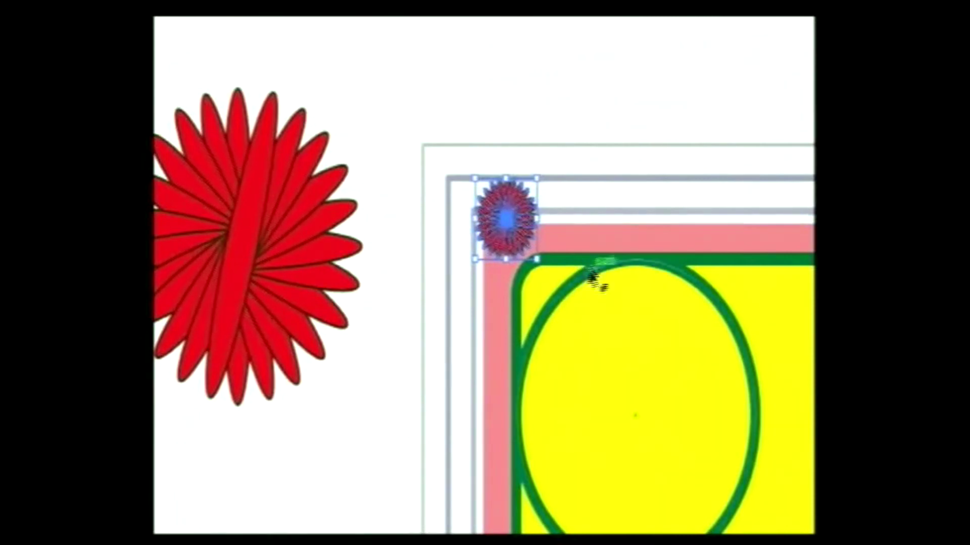
{"action": "scroll", "coordinate": [741, 281], "scroll_direction": "right", "scroll_amount": 2}
{"action": "scroll", "coordinate": [741, 280], "scroll_direction": "right", "scroll_amount": 3}
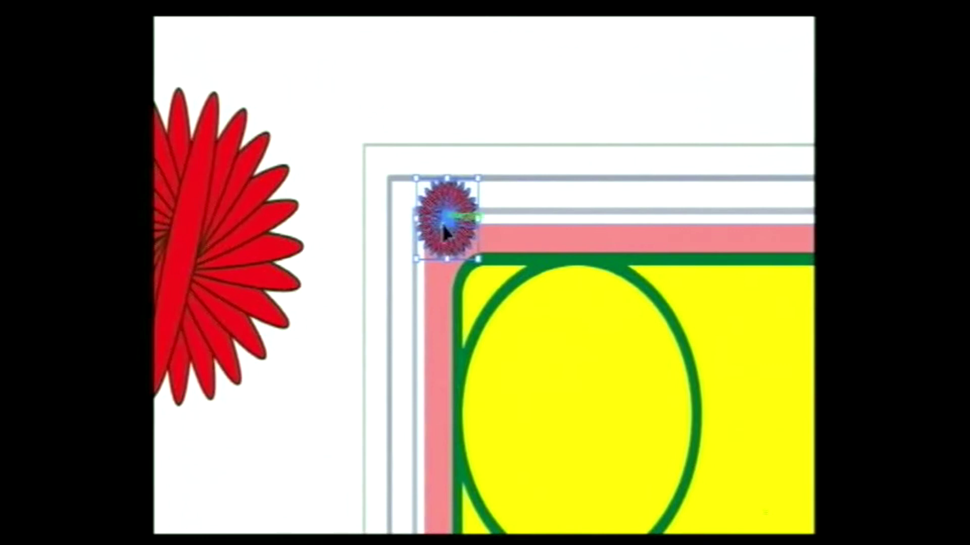
Step: Move the small flower up-left outside the card border, then reselect it with a marquee
{"action": "left_click_drag", "start_coordinate": [448, 218], "coordinate": [345, 104]}
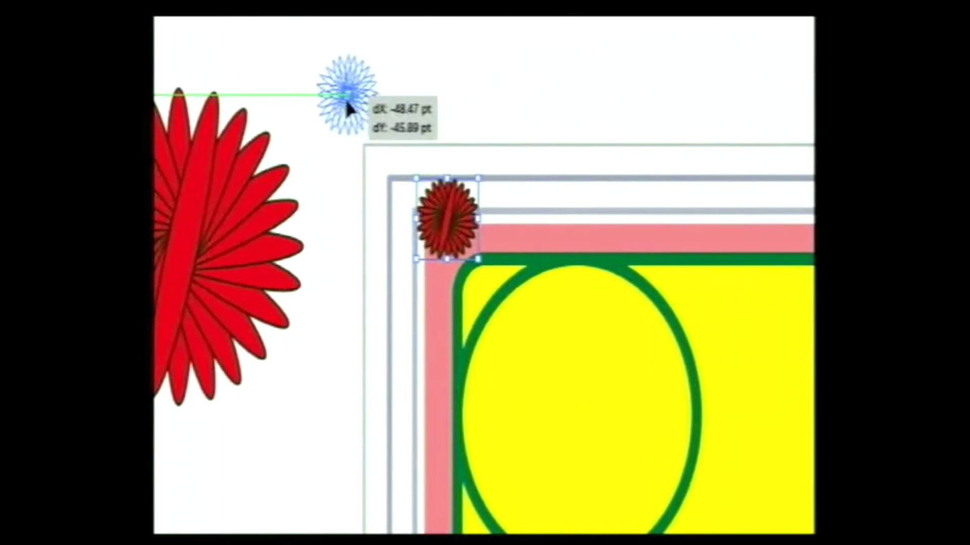
{"action": "mouse_move", "coordinate": [346, 101]}
{"action": "left_mouse_down"}
{"action": "mouse_move", "coordinate": [328, 107]}
{"action": "mouse_move", "coordinate": [326, 88]}
{"action": "left_mouse_up"}
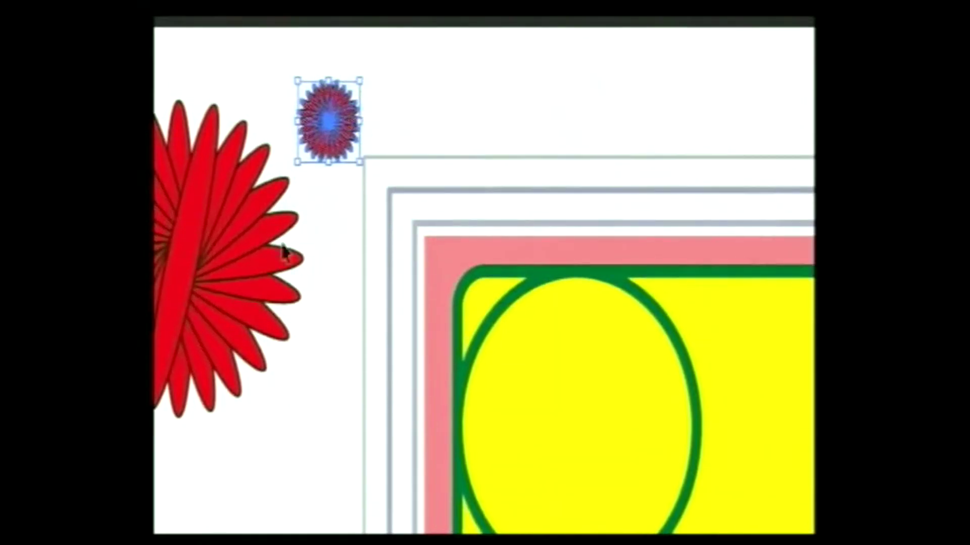
{"action": "scroll", "coordinate": [281, 256], "scroll_direction": "left", "scroll_amount": 3}
{"action": "left_click", "coordinate": [418, 218]}
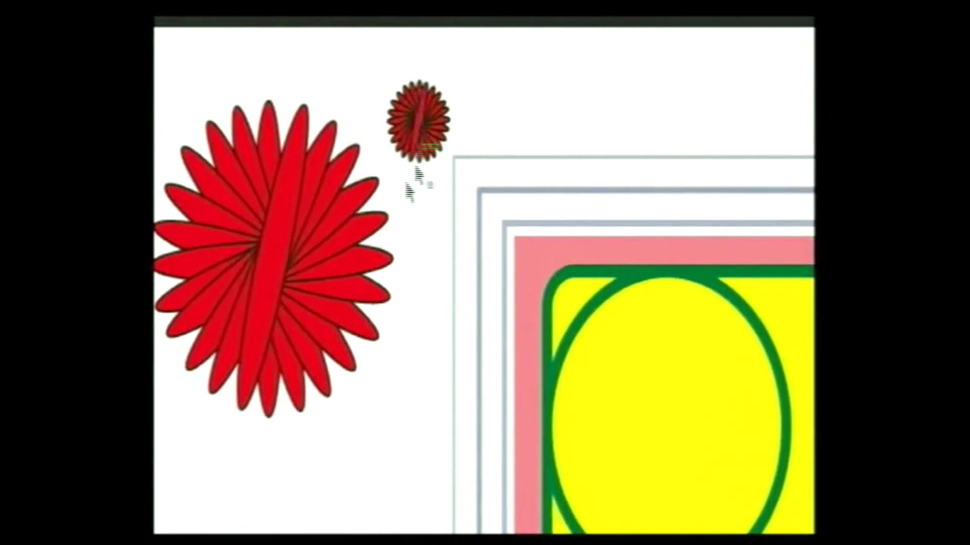
{"action": "scroll", "coordinate": [244, 345], "scroll_direction": "left", "scroll_amount": 1}
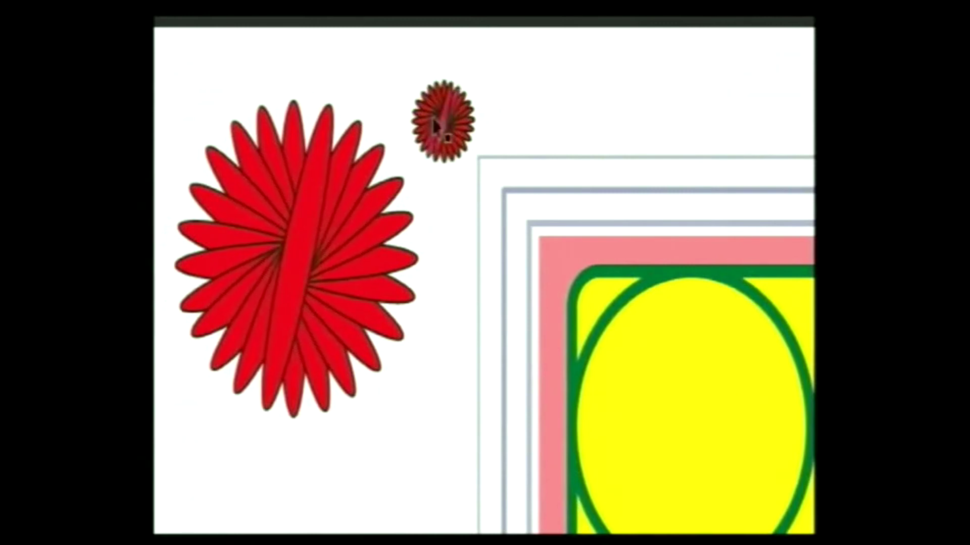
{"action": "key", "text": "F11"}
{"action": "left_click_drag", "start_coordinate": [398, 92], "coordinate": [475, 198]}
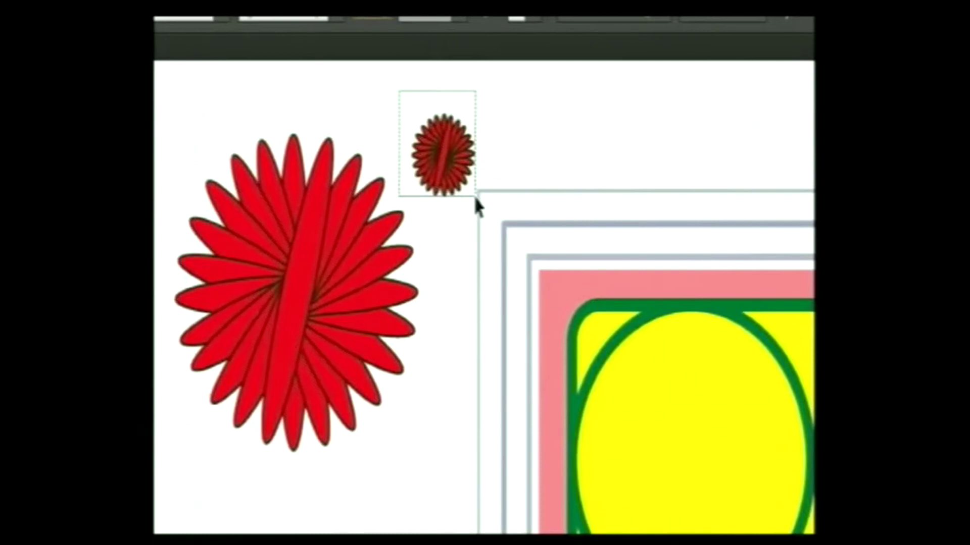
{"action": "left_click_drag", "start_coordinate": [475, 198], "coordinate": [475, 198]}
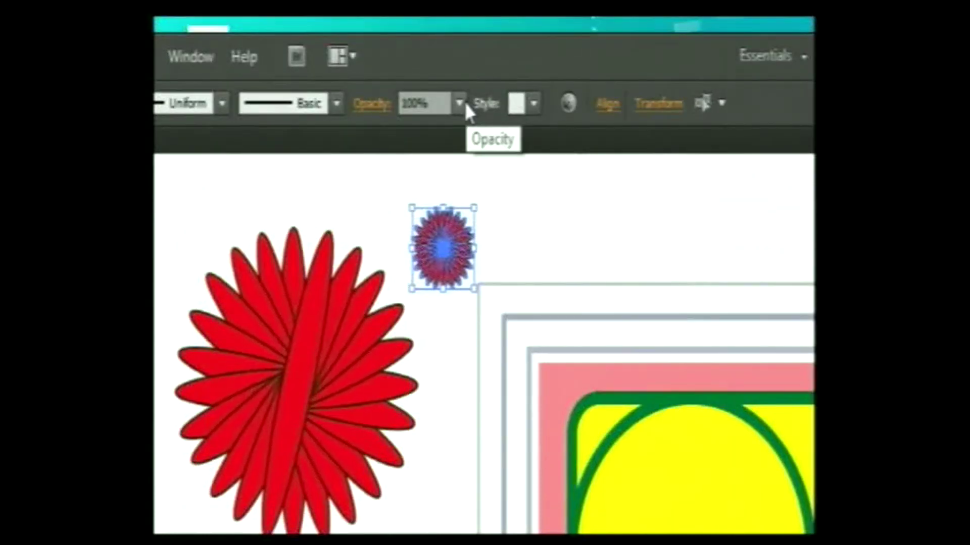
Step: Set the small flower's opacity to 50% in the Control panel, then deselect it
{"action": "left_click", "coordinate": [459, 103]}
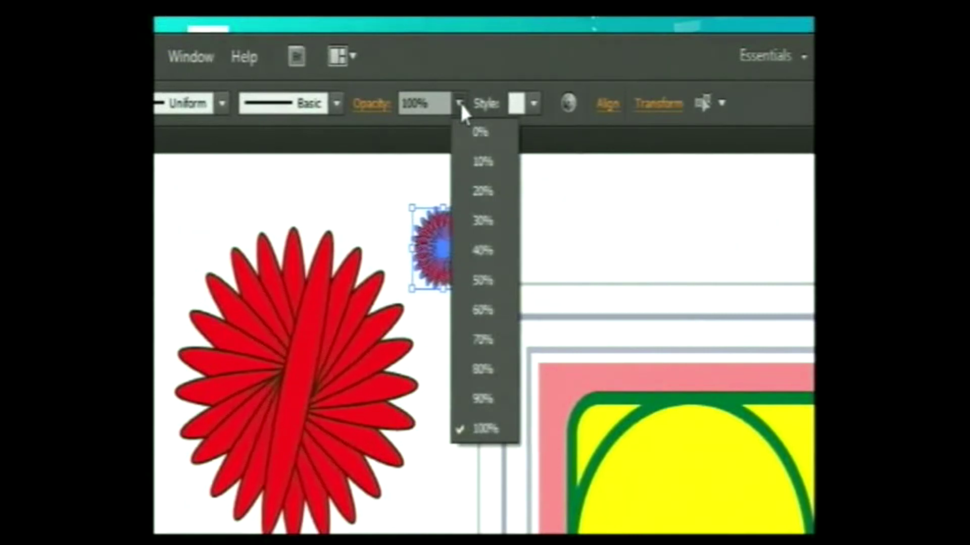
{"action": "left_click", "coordinate": [480, 281]}
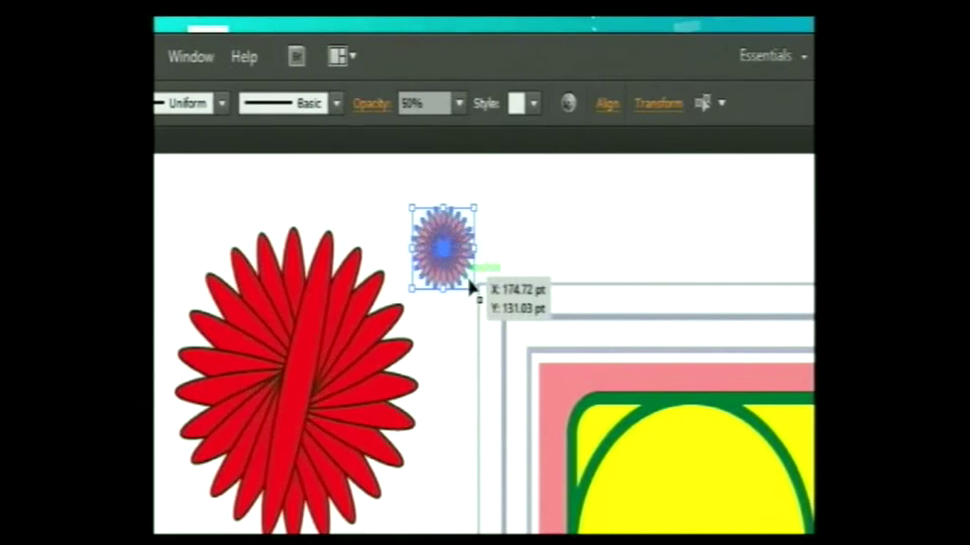
{"action": "left_click", "coordinate": [526, 230]}
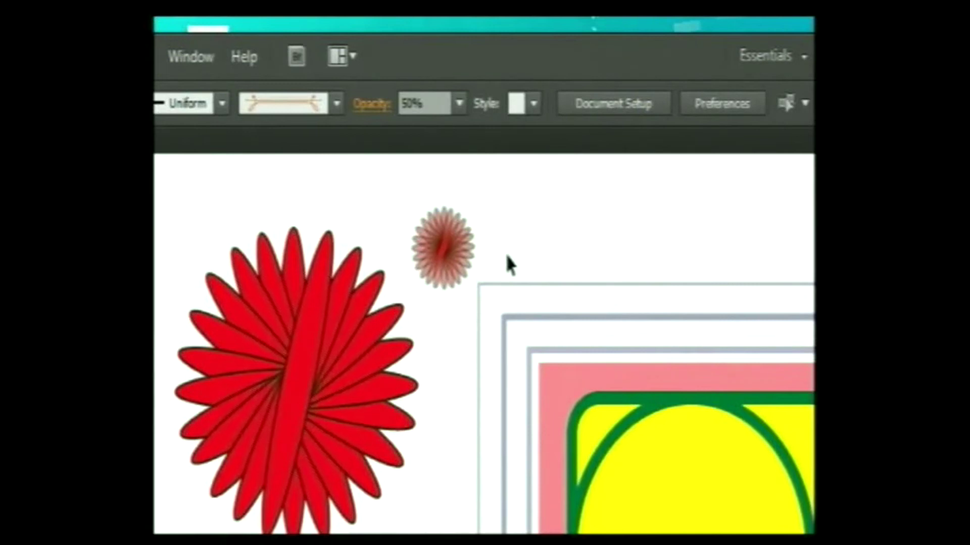
Step: Marquee-select the faded small flower and drag it onto the big red flower's centre
{"action": "left_click_drag", "start_coordinate": [401, 184], "coordinate": [473, 287]}
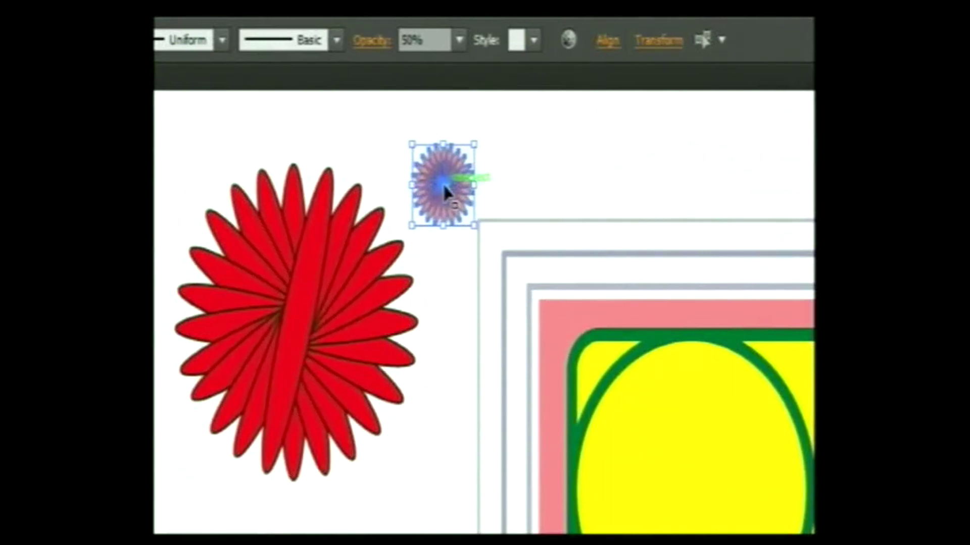
{"action": "left_click_drag", "start_coordinate": [442, 183], "coordinate": [428, 207]}
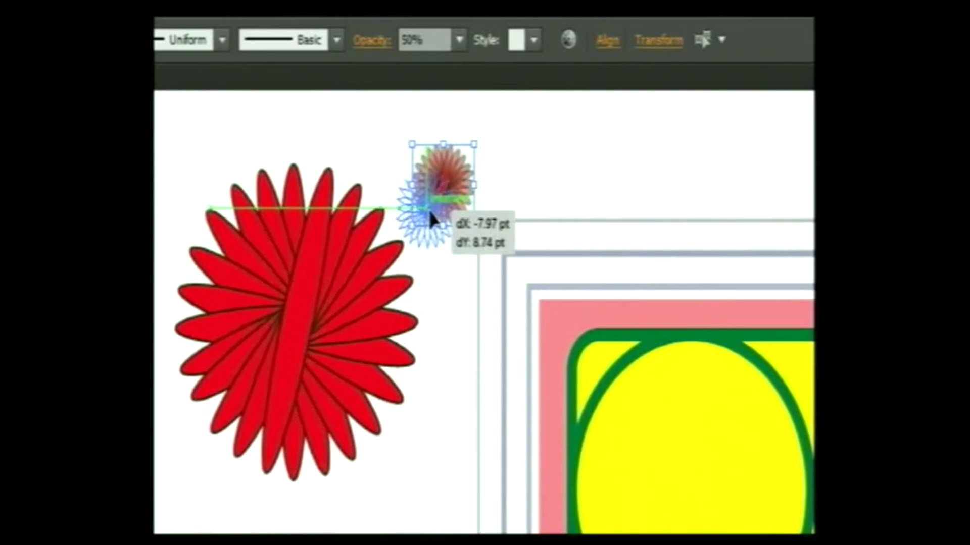
{"action": "mouse_move", "coordinate": [430, 211]}
{"action": "left_mouse_down"}
{"action": "mouse_move", "coordinate": [303, 330]}
{"action": "mouse_move", "coordinate": [269, 331]}
{"action": "mouse_move", "coordinate": [272, 295]}
{"action": "mouse_move", "coordinate": [293, 277]}
{"action": "mouse_move", "coordinate": [314, 324]}
{"action": "mouse_move", "coordinate": [290, 336]}
{"action": "mouse_move", "coordinate": [316, 324]}
{"action": "mouse_move", "coordinate": [300, 333]}
{"action": "left_mouse_up"}
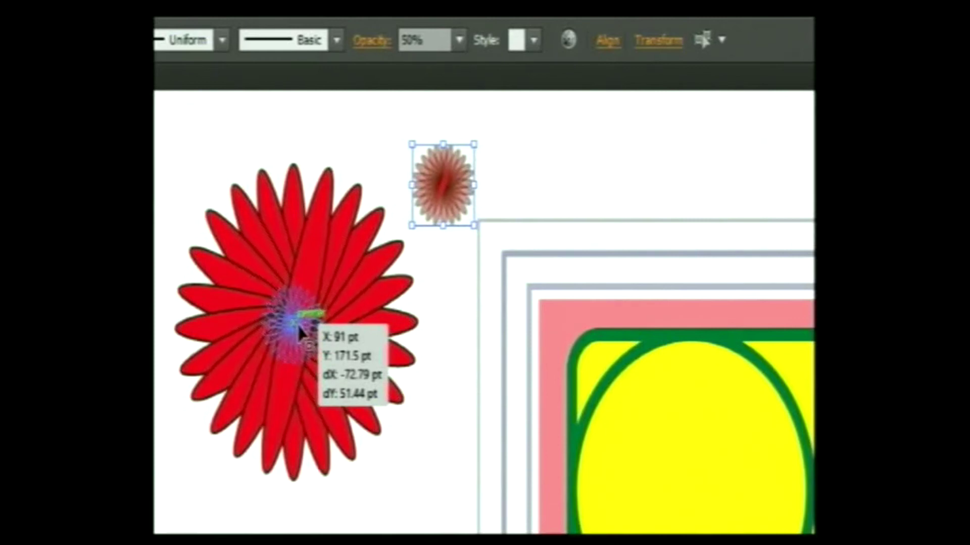
Step: Drop the small flower on the big flower's centre and nudge it into place
{"action": "left_click_drag", "start_coordinate": [298, 325], "coordinate": [298, 325]}
{"action": "left_click", "coordinate": [571, 180]}
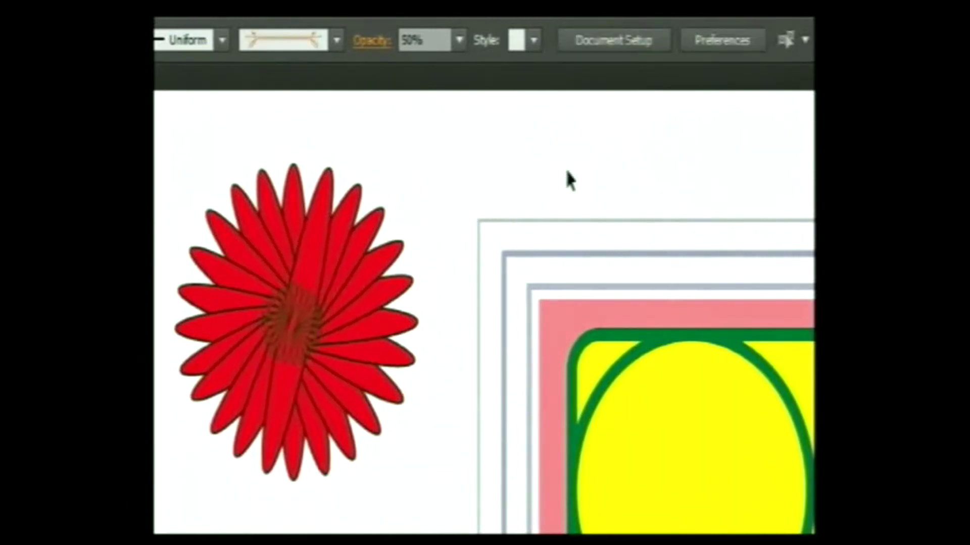
{"action": "mouse_move", "coordinate": [325, 319]}
{"action": "left_mouse_down"}
{"action": "mouse_move", "coordinate": [247, 353]}
{"action": "mouse_move", "coordinate": [331, 372]}
{"action": "left_mouse_up"}
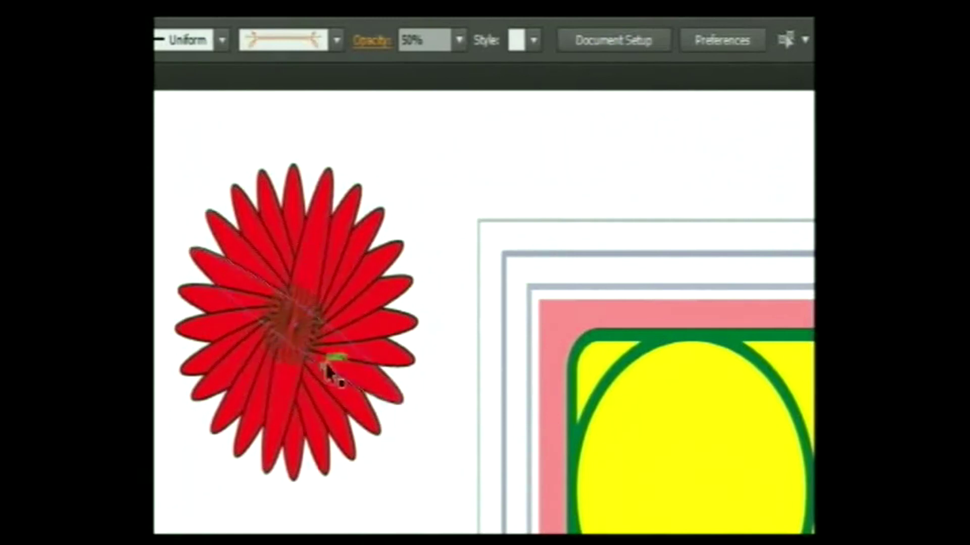
{"action": "key", "text": "Tab"}
Step: Pull petals out of the red flower, then undo each move to return them to the centre
{"action": "mouse_move", "coordinate": [357, 320]}
{"action": "left_mouse_down"}
{"action": "mouse_move", "coordinate": [269, 277]}
{"action": "mouse_move", "coordinate": [356, 250]}
{"action": "mouse_move", "coordinate": [342, 238]}
{"action": "left_mouse_up"}
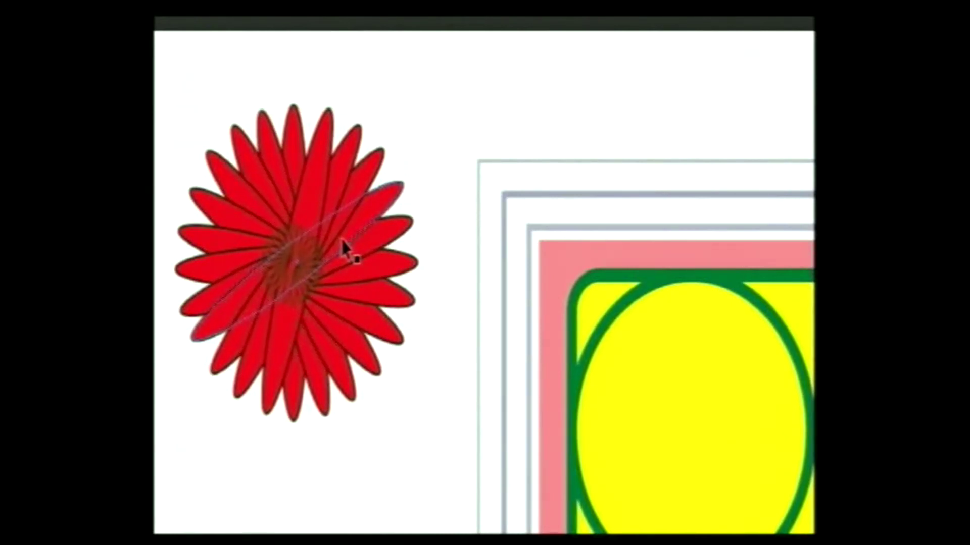
{"action": "mouse_move", "coordinate": [362, 219]}
{"action": "left_mouse_down"}
{"action": "mouse_move", "coordinate": [319, 192]}
{"action": "mouse_move", "coordinate": [468, 162]}
{"action": "left_mouse_up"}
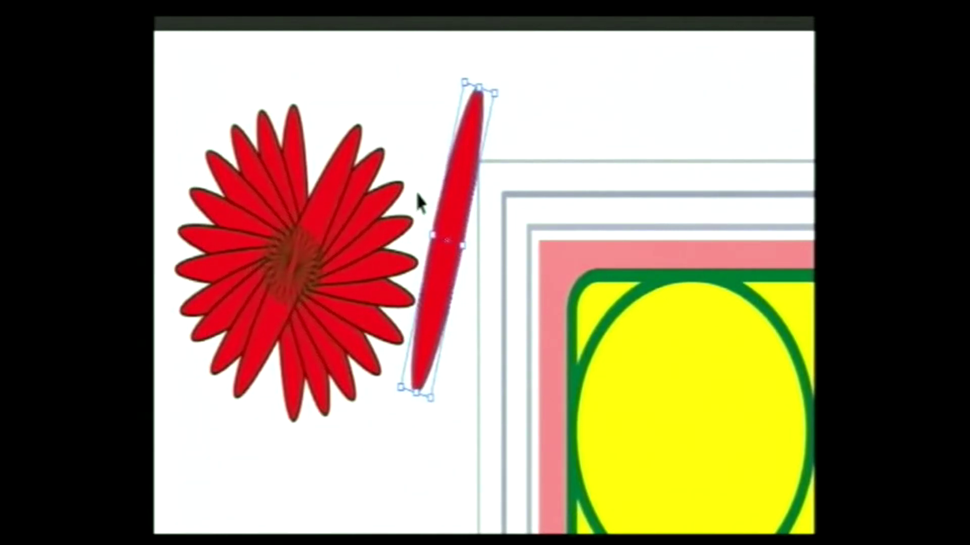
{"action": "key", "text": "ctrl+z"}
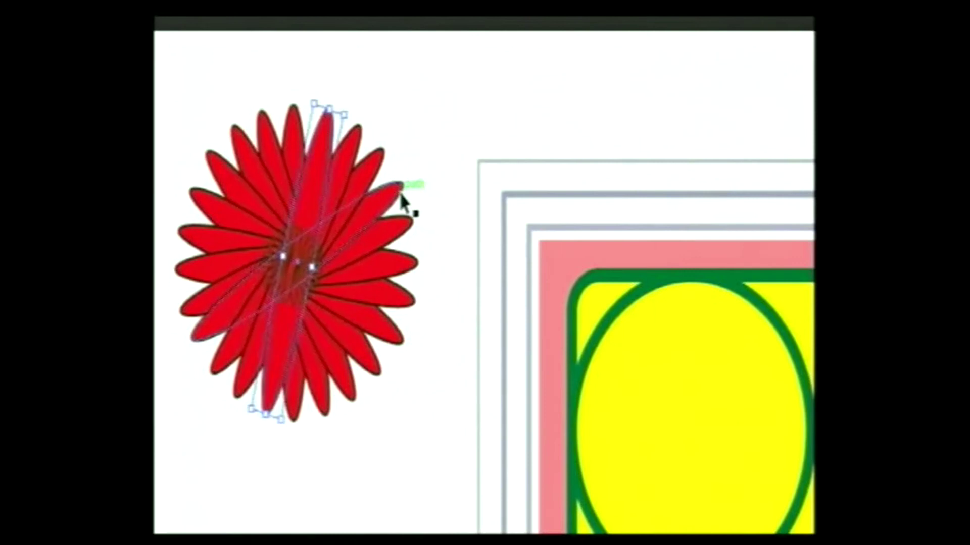
{"action": "left_click", "coordinate": [513, 91]}
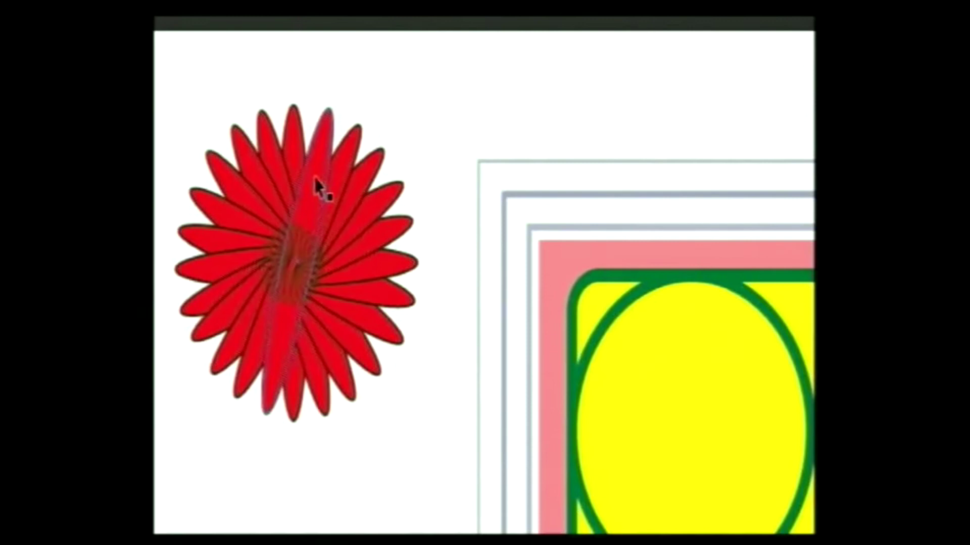
{"action": "left_click_drag", "start_coordinate": [314, 177], "coordinate": [519, 161]}
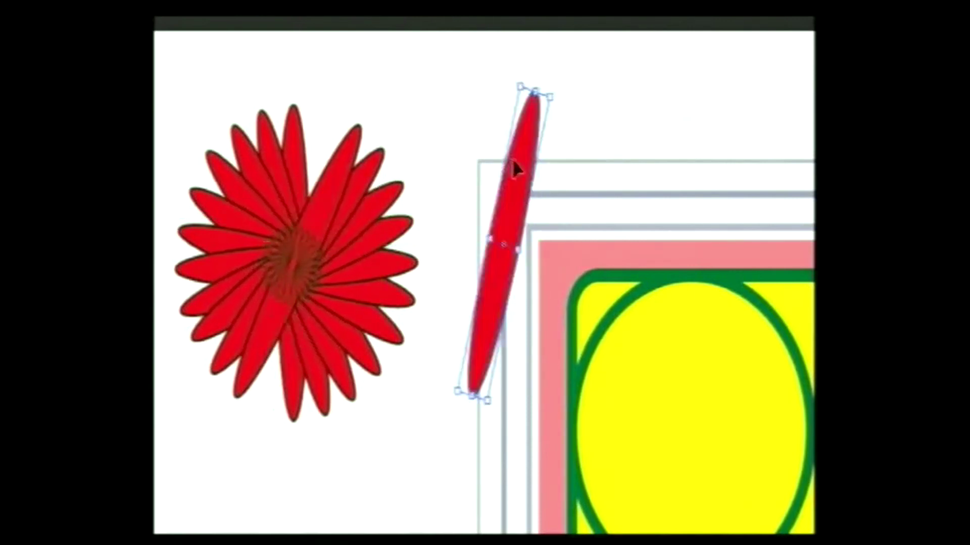
{"action": "left_click", "coordinate": [432, 410]}
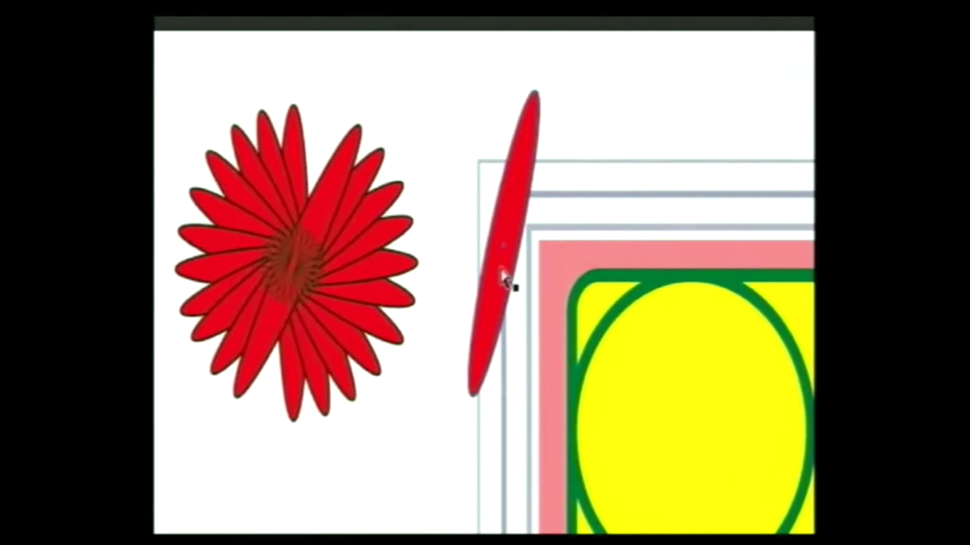
{"action": "key", "text": "ctrl+z"}
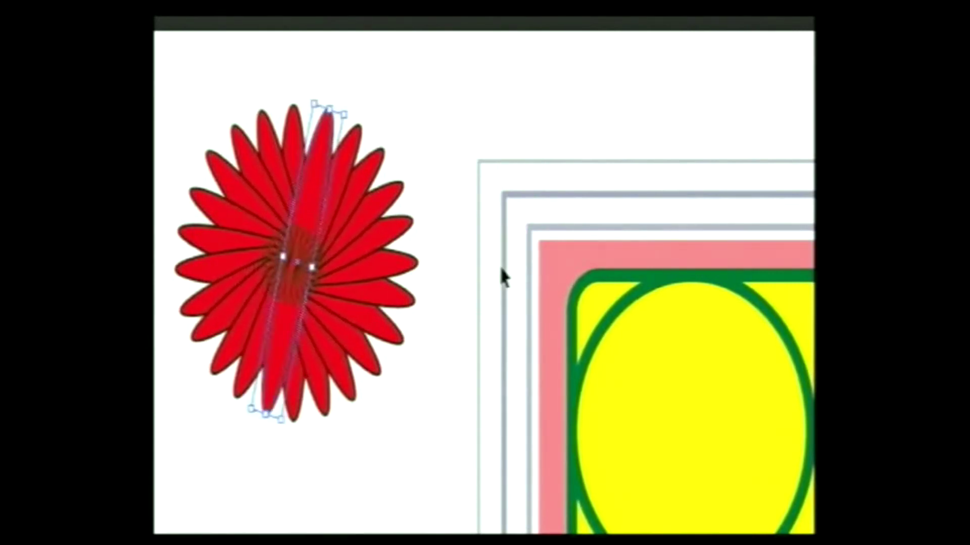
{"action": "scroll", "coordinate": [238, 303], "scroll_direction": "left", "scroll_amount": 3}
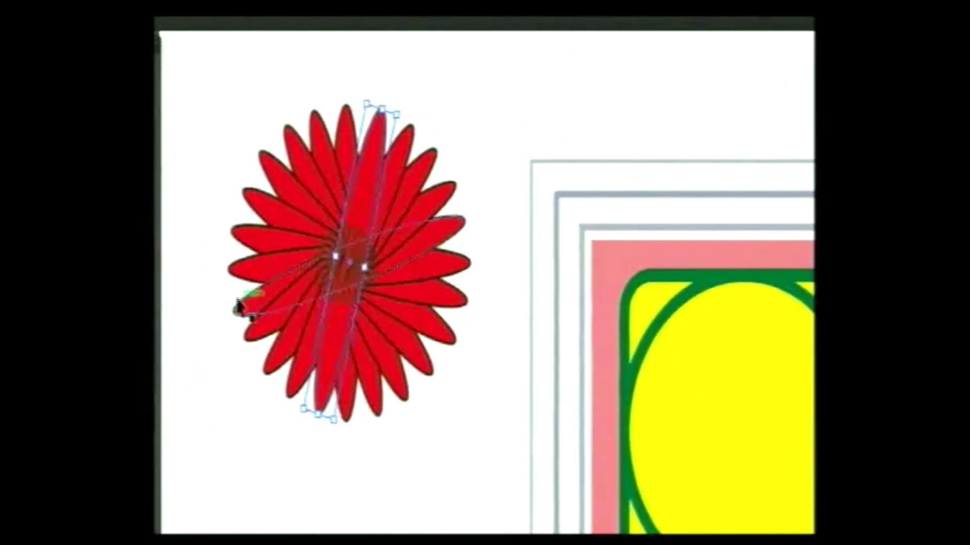
{"action": "left_click", "coordinate": [461, 408]}
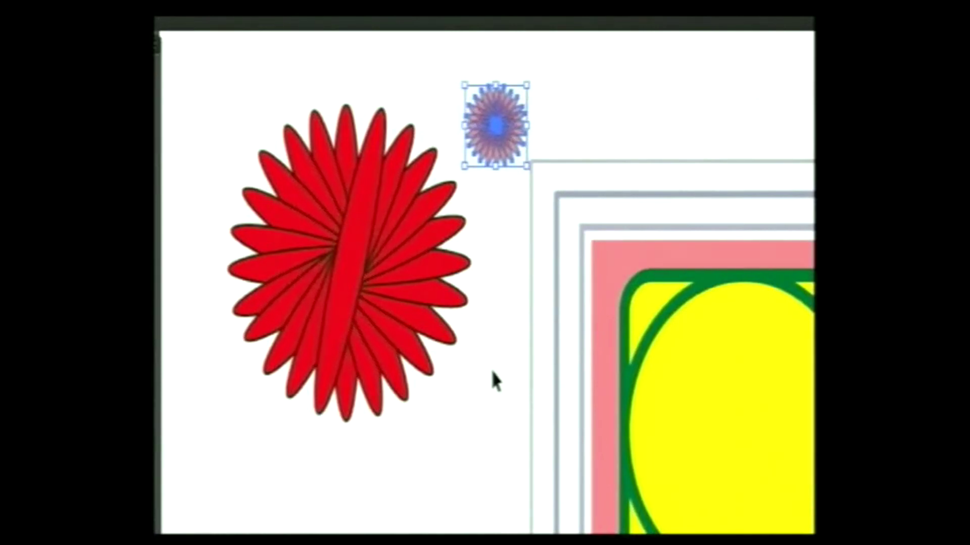
Step: Marquee-select the small flower and reposition it just above the nested frames' corner
{"action": "left_click", "coordinate": [511, 229]}
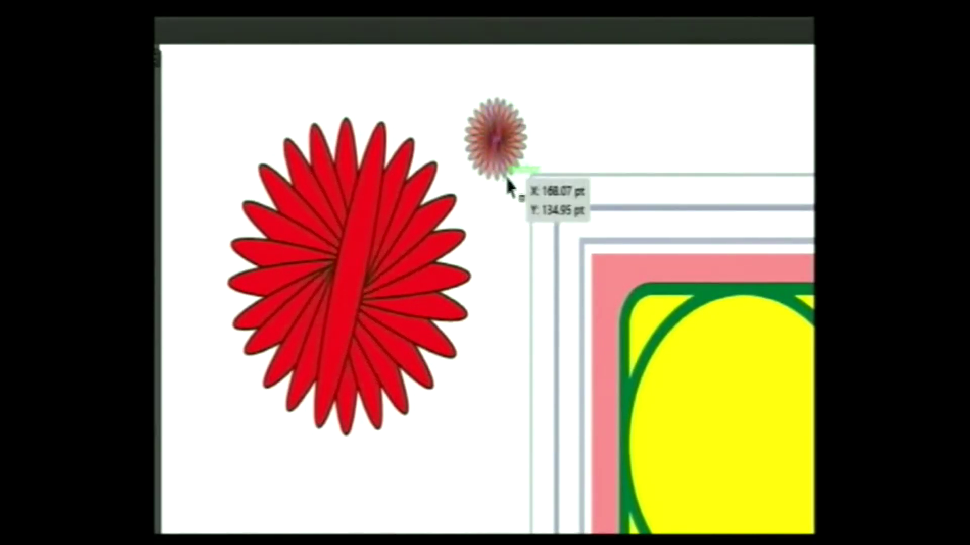
{"action": "left_click_drag", "start_coordinate": [456, 83], "coordinate": [527, 186]}
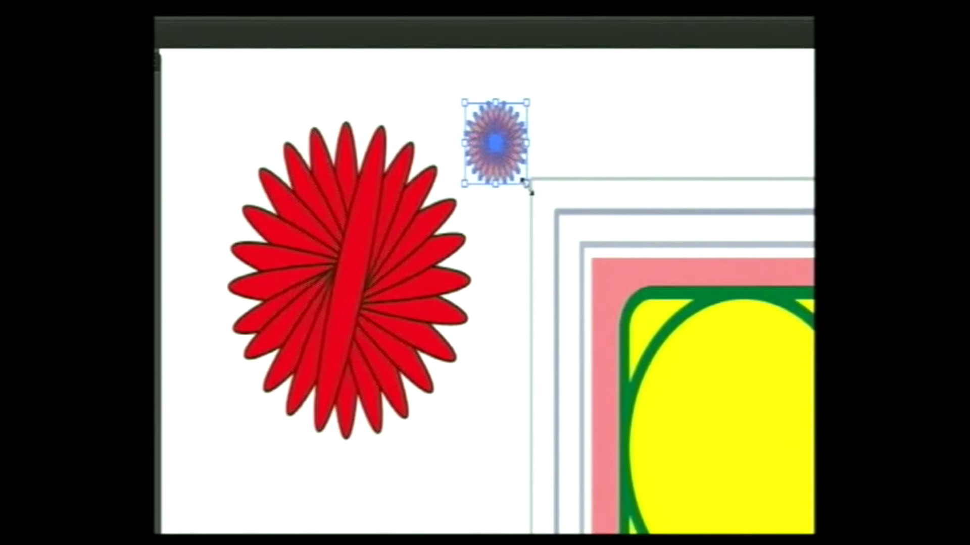
{"action": "left_click_drag", "start_coordinate": [489, 143], "coordinate": [460, 147]}
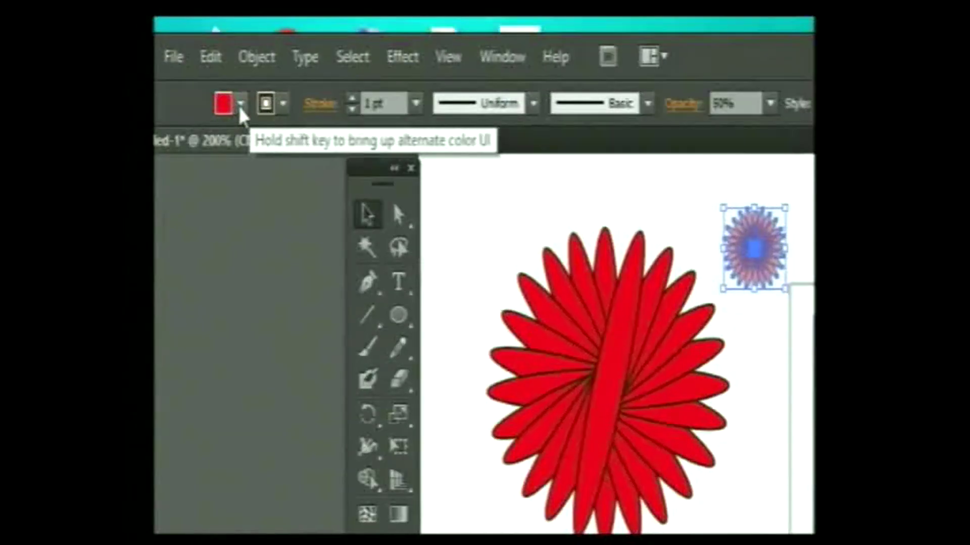
Step: Fill the small flower with CMYK Yellow from the Control bar swatches
{"action": "left_click", "coordinate": [240, 104]}
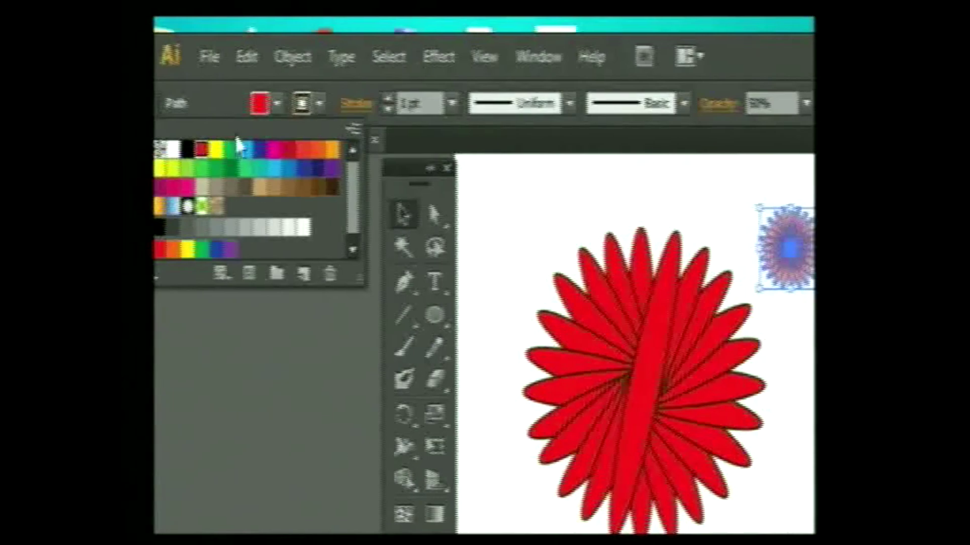
{"action": "left_click", "coordinate": [235, 150]}
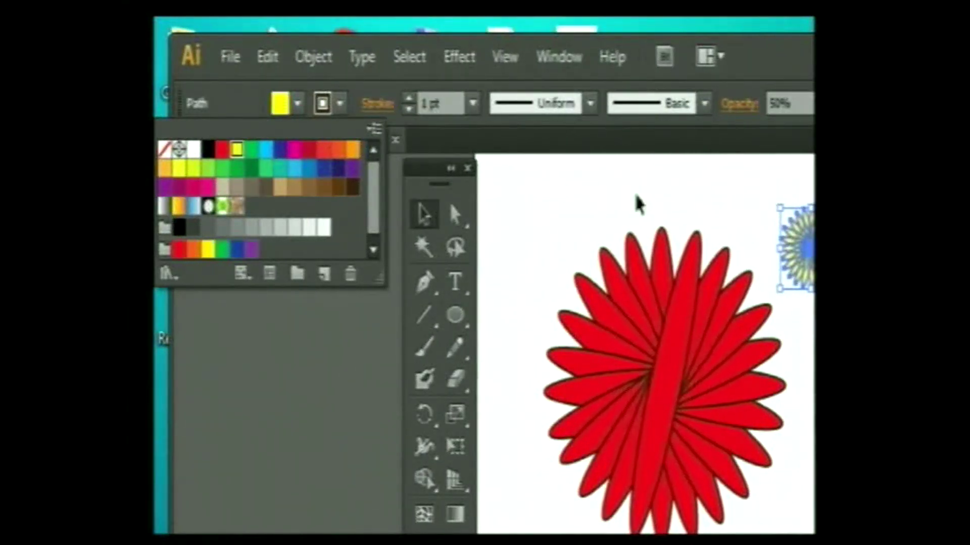
{"action": "left_click", "coordinate": [459, 203]}
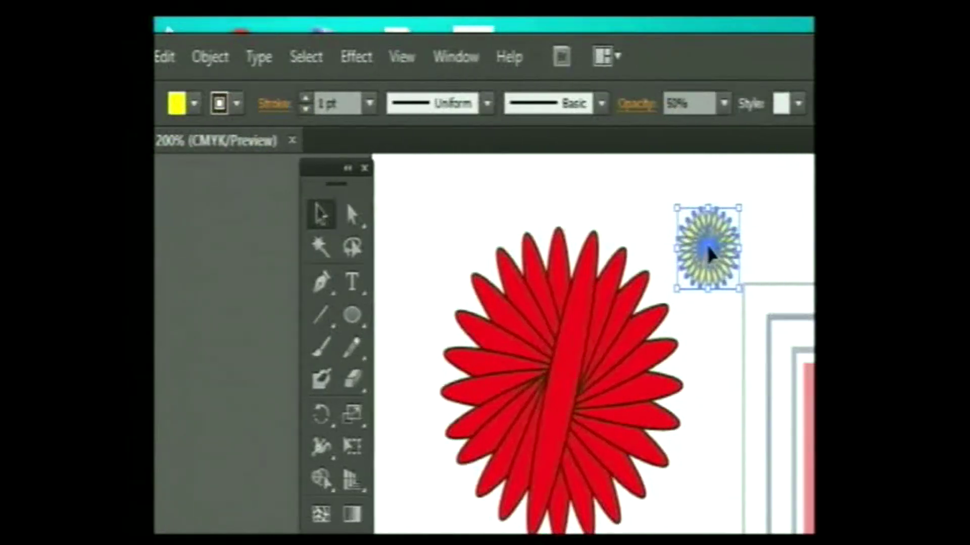
Step: Move the yellow flower to the artboard's top-left corner and reselect it
{"action": "left_click_drag", "start_coordinate": [716, 258], "coordinate": [443, 214]}
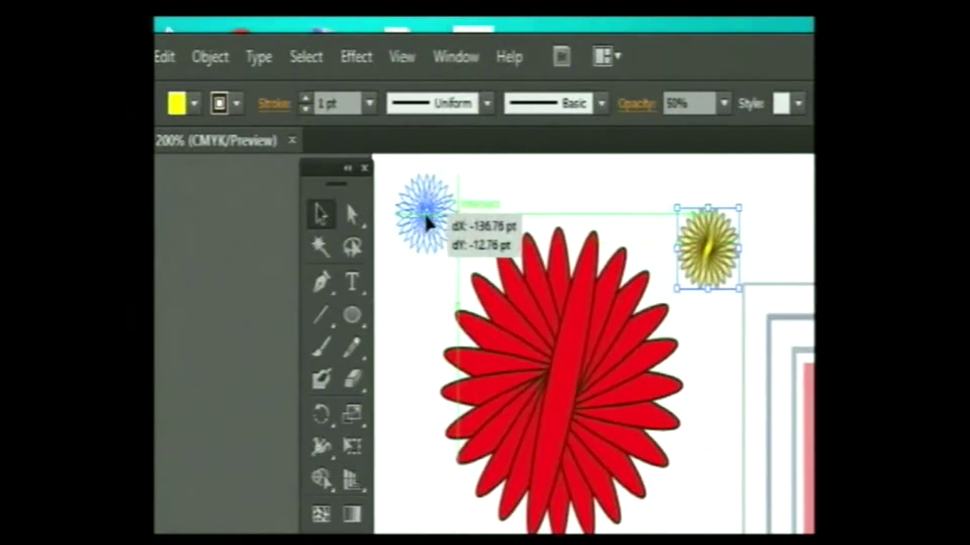
{"action": "left_click", "coordinate": [496, 210]}
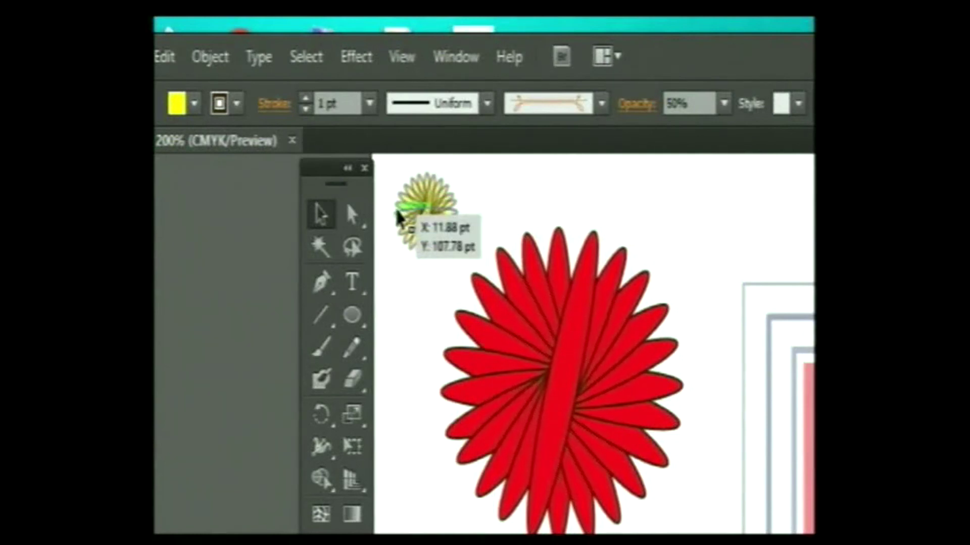
{"action": "left_click_drag", "start_coordinate": [398, 216], "coordinate": [400, 214]}
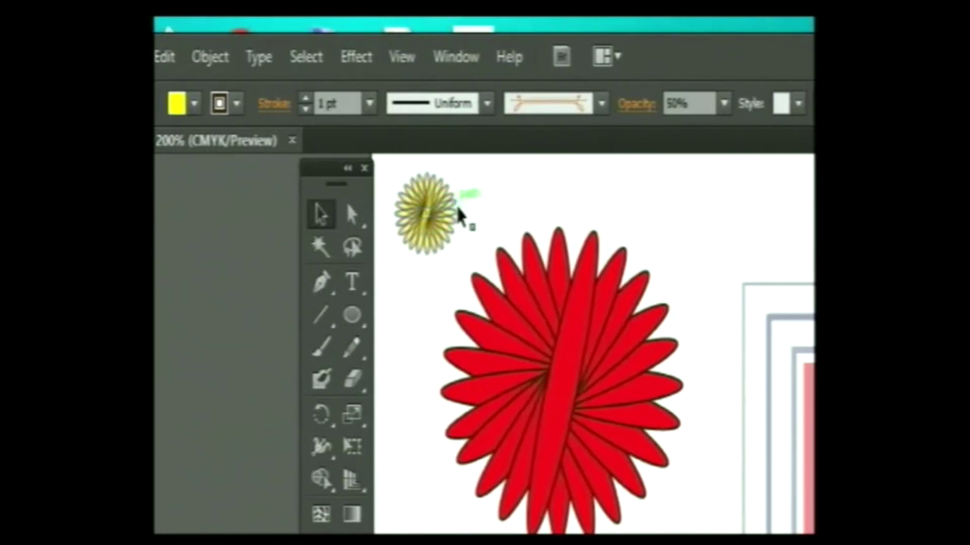
{"action": "left_click_drag", "start_coordinate": [390, 171], "coordinate": [439, 251]}
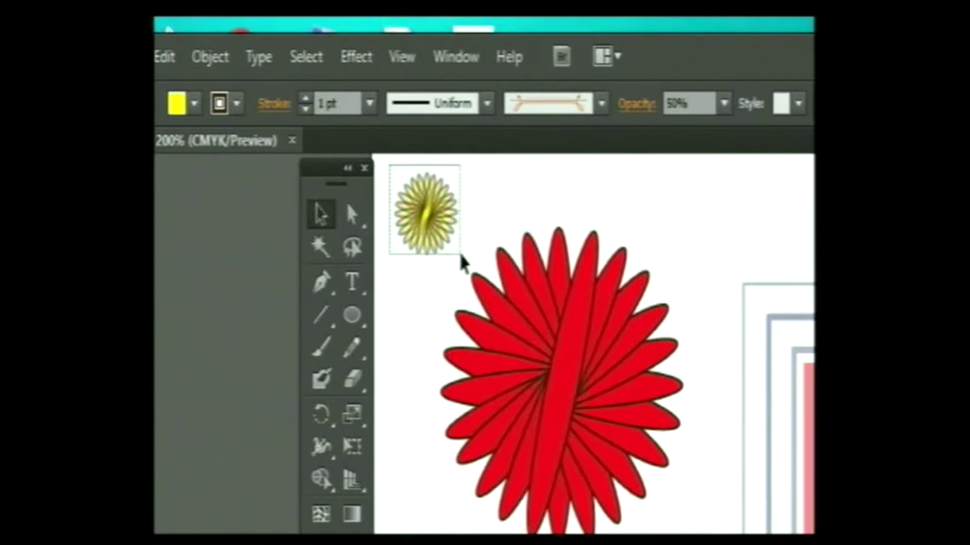
{"action": "left_click", "coordinate": [457, 254]}
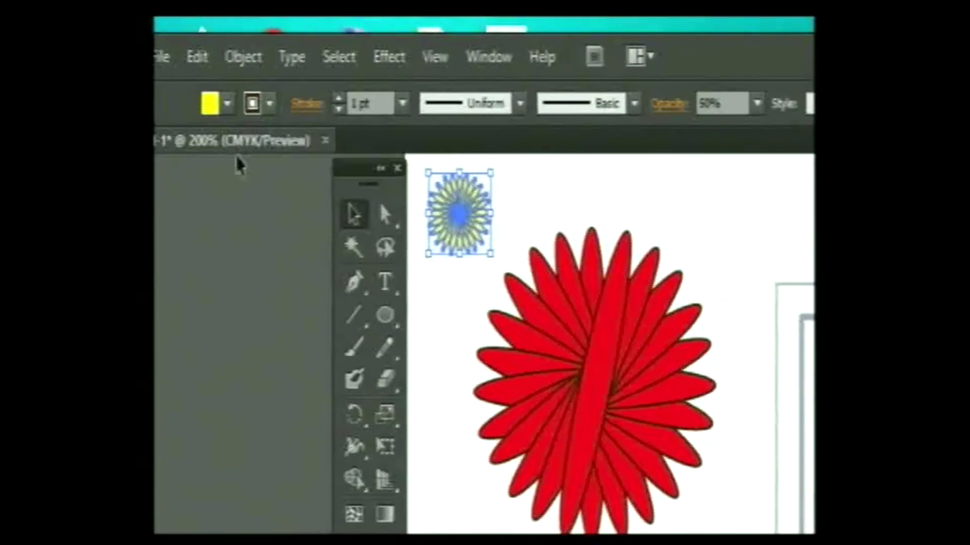
Step: Set the small yellow flower's stroke to [None], then deselect to check it
{"action": "left_click", "coordinate": [267, 109]}
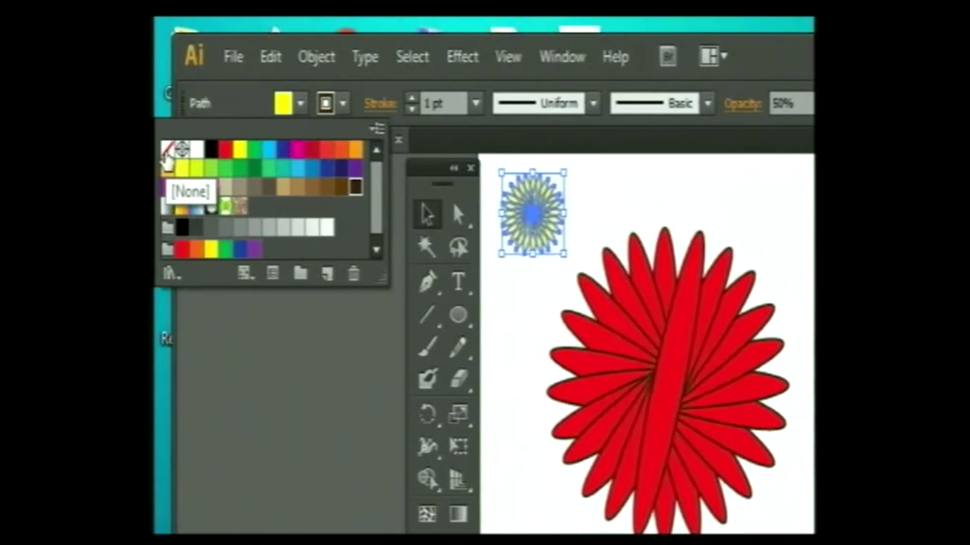
{"action": "left_click", "coordinate": [167, 154]}
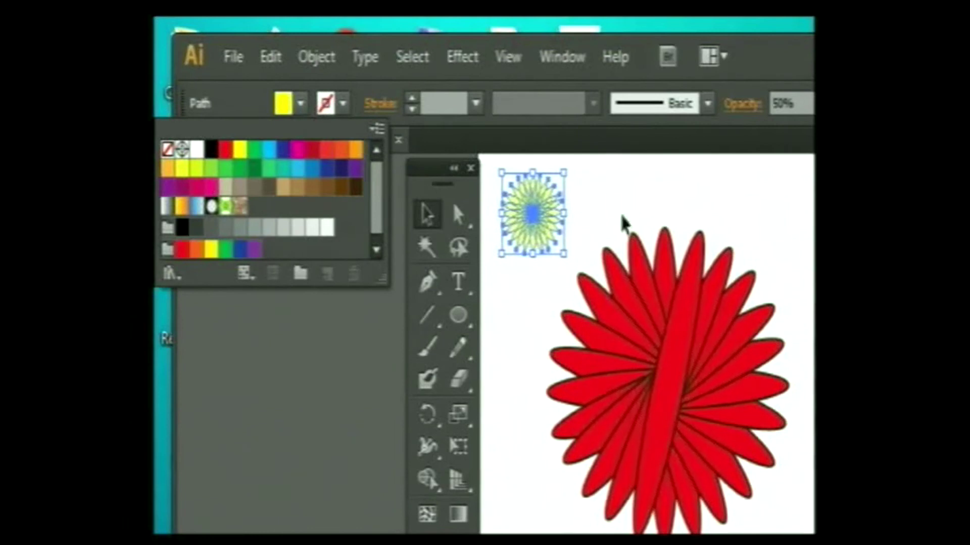
{"action": "left_click", "coordinate": [610, 202]}
{"action": "left_click", "coordinate": [589, 221]}
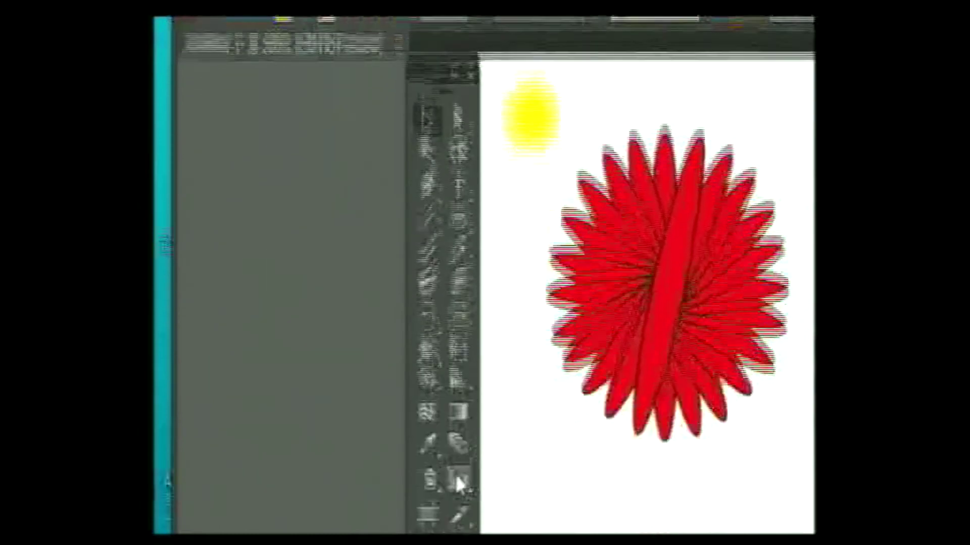
Step: Zoom in on the yellow sun and marquee-select the whole shape with the Selection tool
{"action": "left_click", "coordinate": [459, 460]}
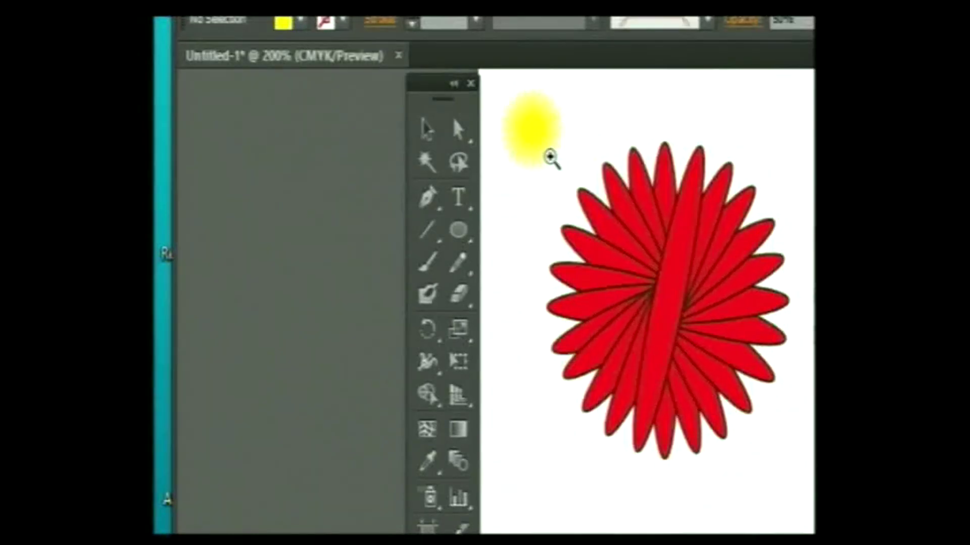
{"action": "left_click", "coordinate": [550, 157]}
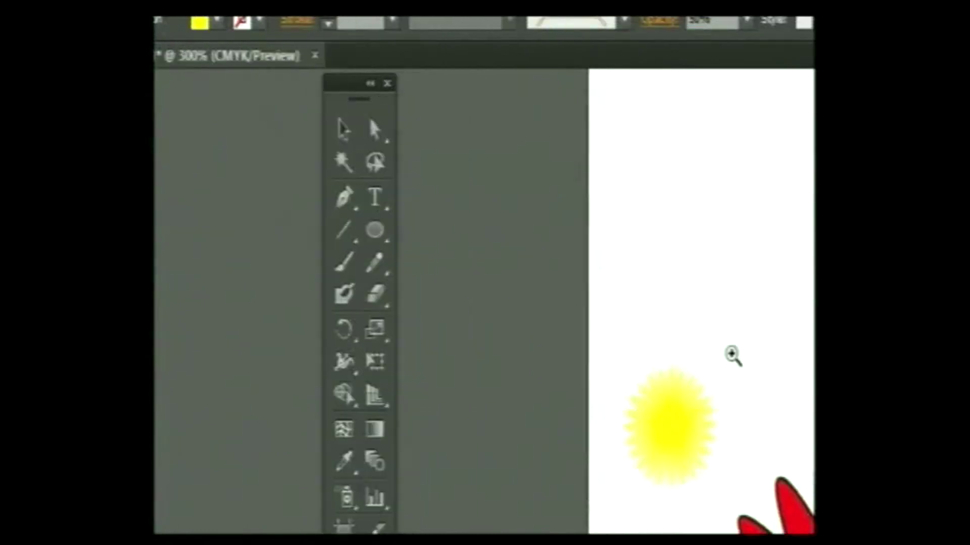
{"action": "left_click", "coordinate": [717, 355]}
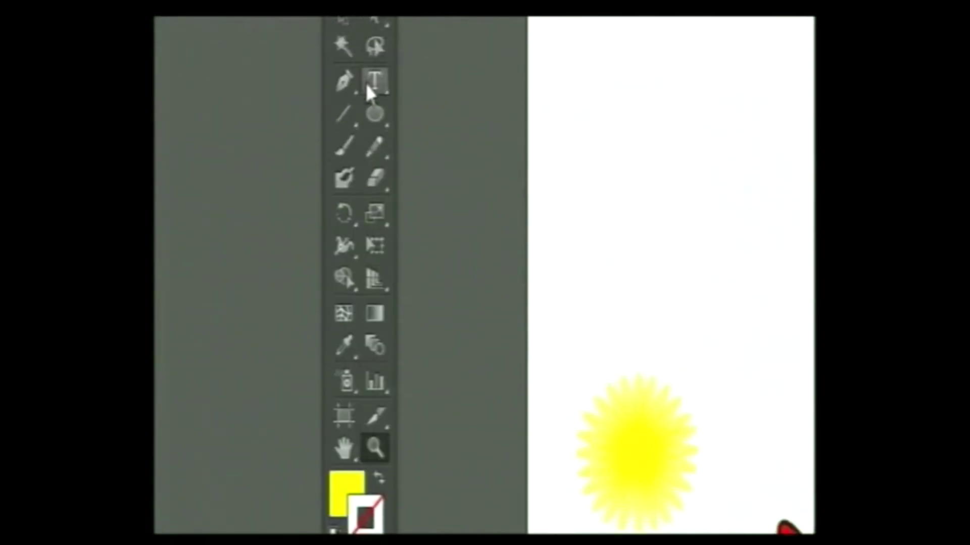
{"action": "left_click", "coordinate": [338, 81]}
{"action": "mouse_move", "coordinate": [665, 377]}
{"action": "left_mouse_down"}
{"action": "mouse_move", "coordinate": [680, 362]}
{"action": "mouse_move", "coordinate": [666, 414]}
{"action": "mouse_move", "coordinate": [642, 349]}
{"action": "left_mouse_up"}
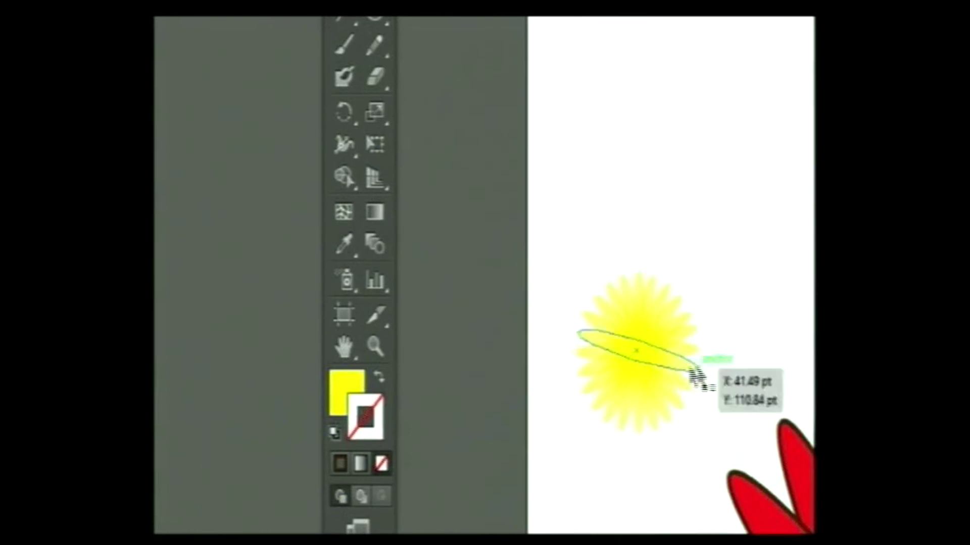
{"action": "left_click_drag", "start_coordinate": [561, 250], "coordinate": [700, 454]}
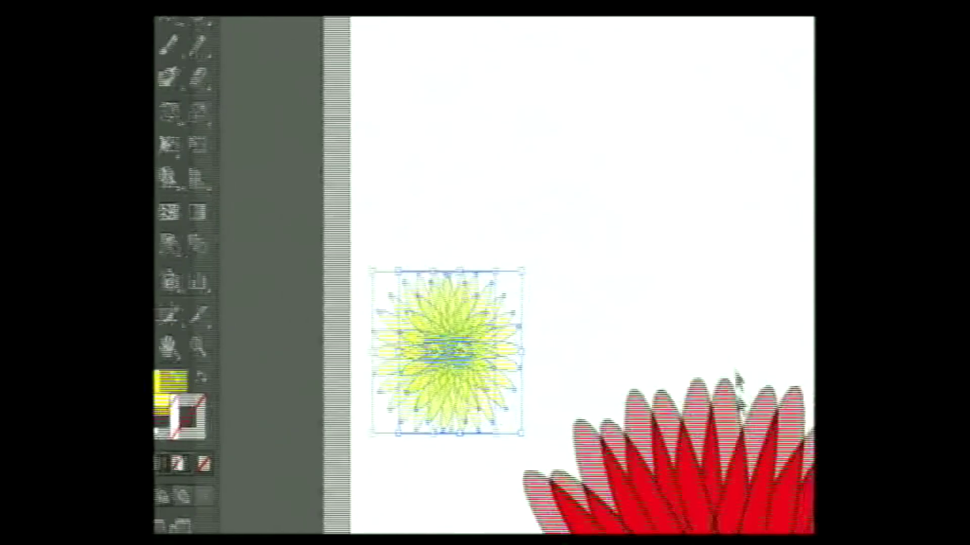
{"action": "left_click", "coordinate": [465, 202]}
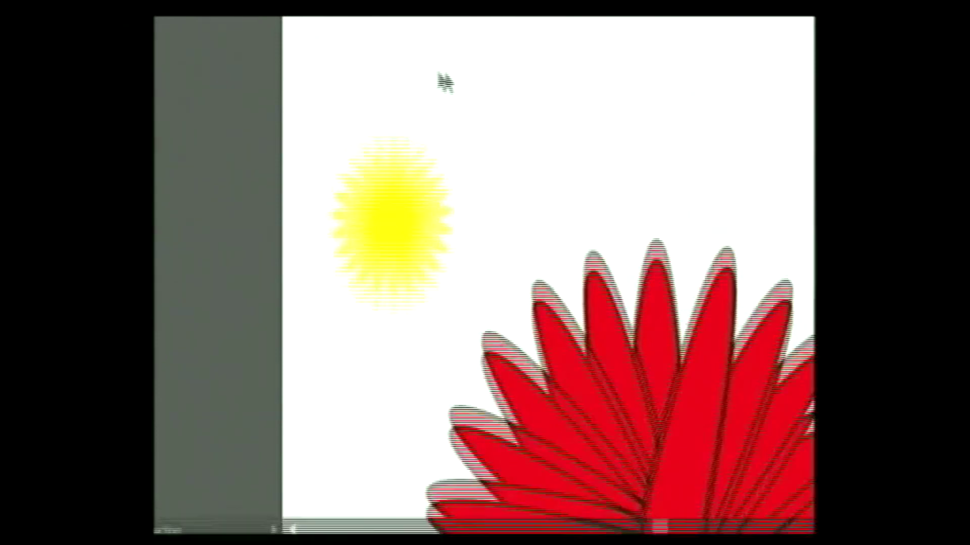
Step: Move the yellow sun up the canvas and pull one petal out as a demonstration
{"action": "left_click_drag", "start_coordinate": [331, 263], "coordinate": [448, 448]}
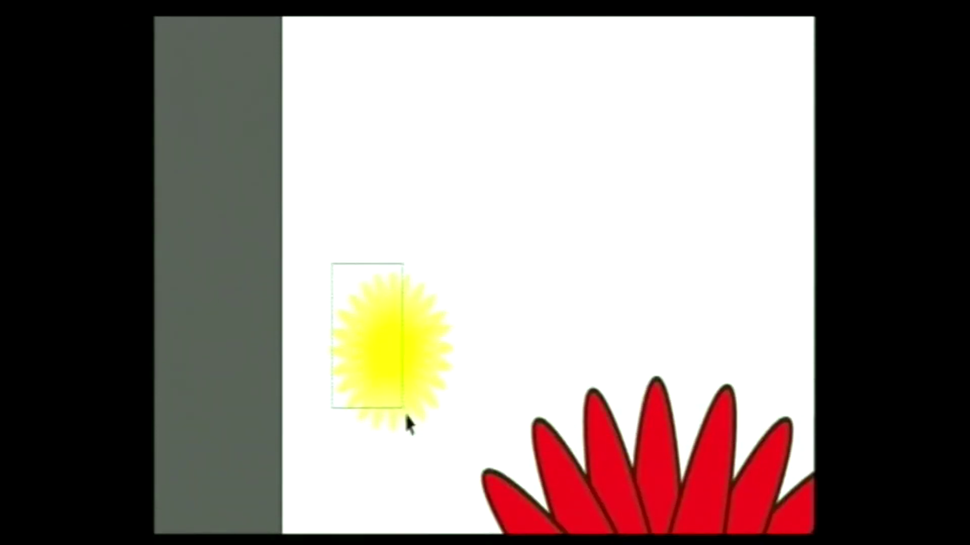
{"action": "left_click_drag", "start_coordinate": [410, 376], "coordinate": [516, 96]}
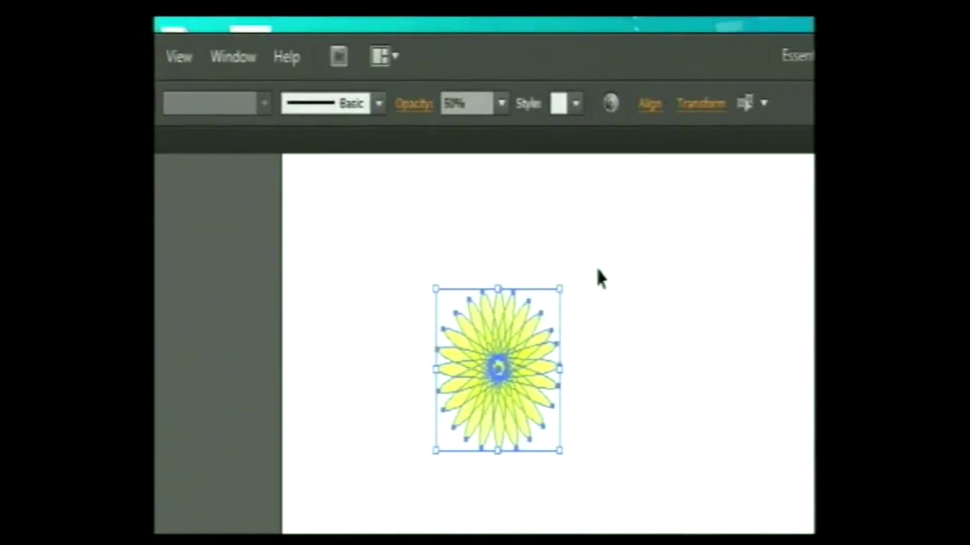
{"action": "left_click", "coordinate": [591, 283]}
{"action": "left_click_drag", "start_coordinate": [503, 375], "coordinate": [590, 351]}
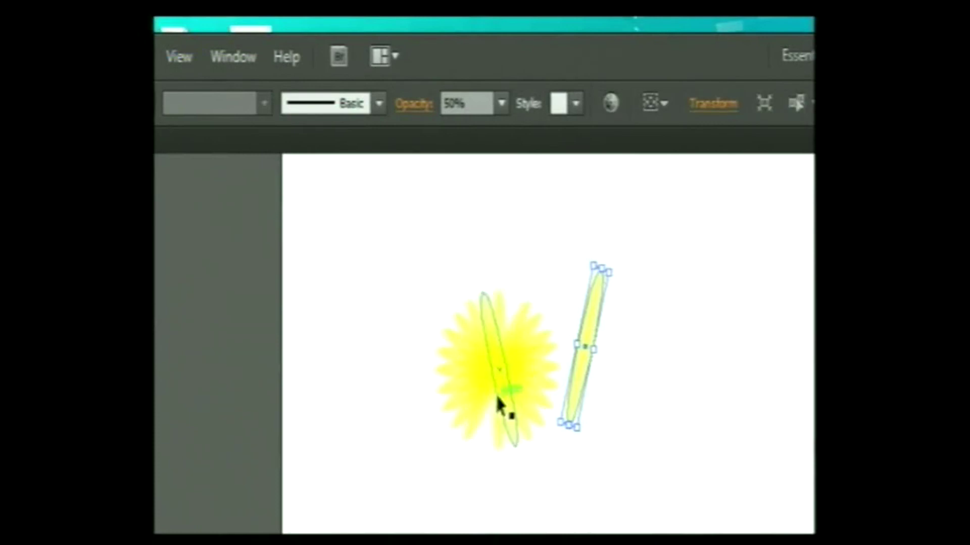
{"action": "left_click", "coordinate": [651, 430]}
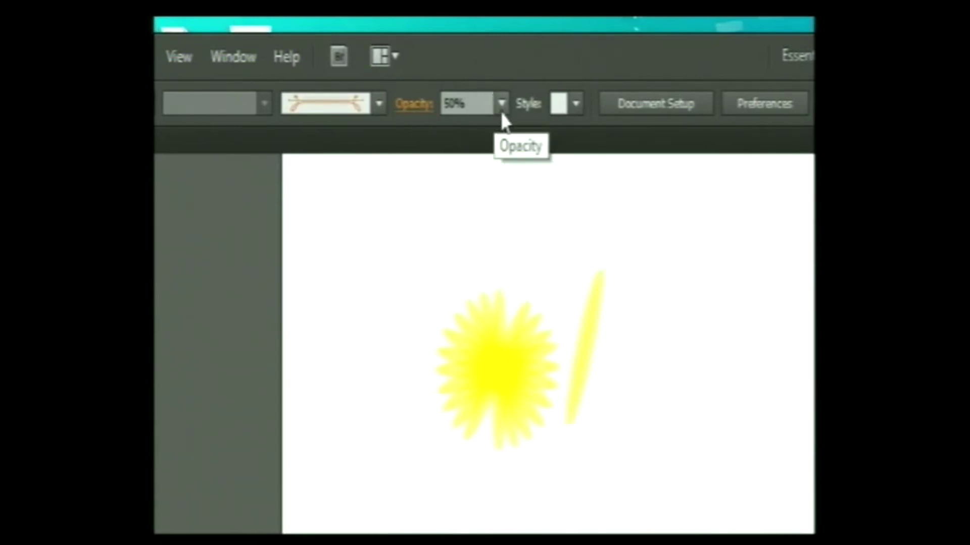
Step: Rotate one tilted petal nearly horizontal, then marquee-select every petal of the sun
{"action": "mouse_move", "coordinate": [492, 368]}
{"action": "left_mouse_down"}
{"action": "mouse_move", "coordinate": [502, 379]}
{"action": "mouse_move", "coordinate": [493, 365]}
{"action": "left_mouse_up"}
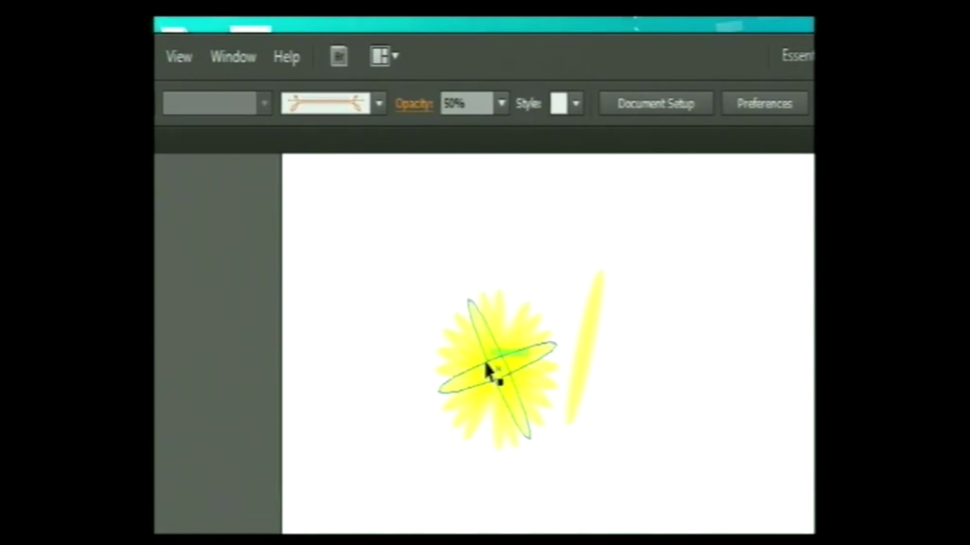
{"action": "left_click_drag", "start_coordinate": [525, 308], "coordinate": [539, 391]}
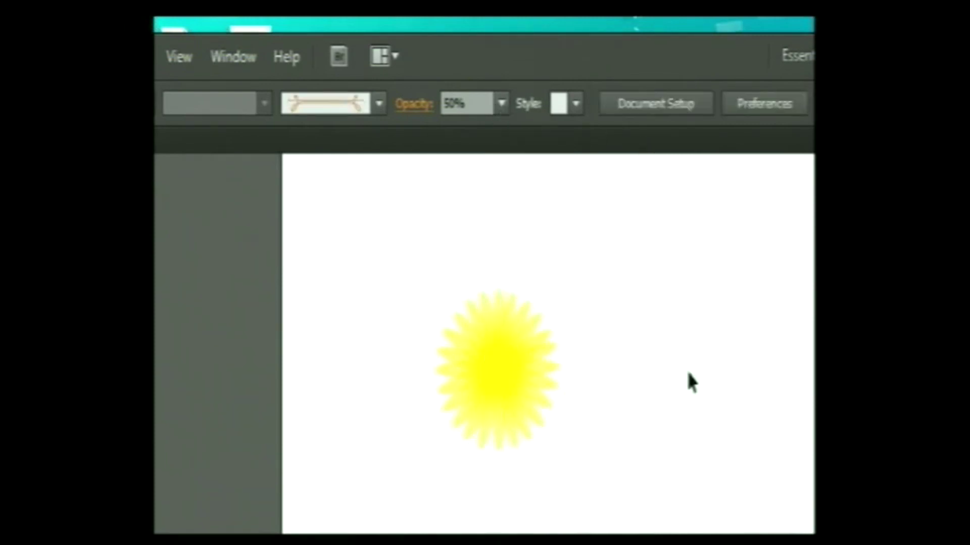
{"action": "left_click_drag", "start_coordinate": [428, 271], "coordinate": [556, 450]}
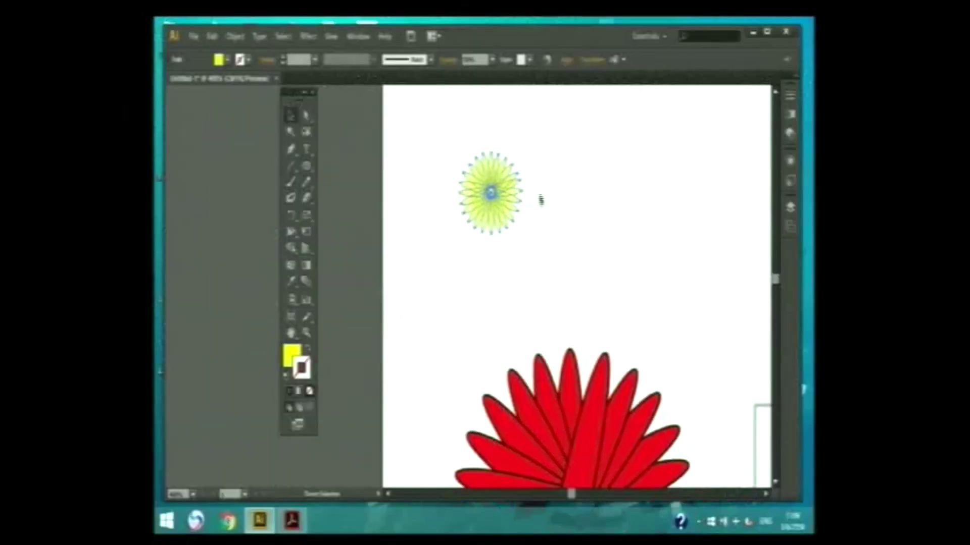
Step: Drag the yellow sun onto the red flower's centre and deselect the finished flower
{"action": "key", "text": "v"}
{"action": "left_click_drag", "start_coordinate": [505, 189], "coordinate": [578, 447]}
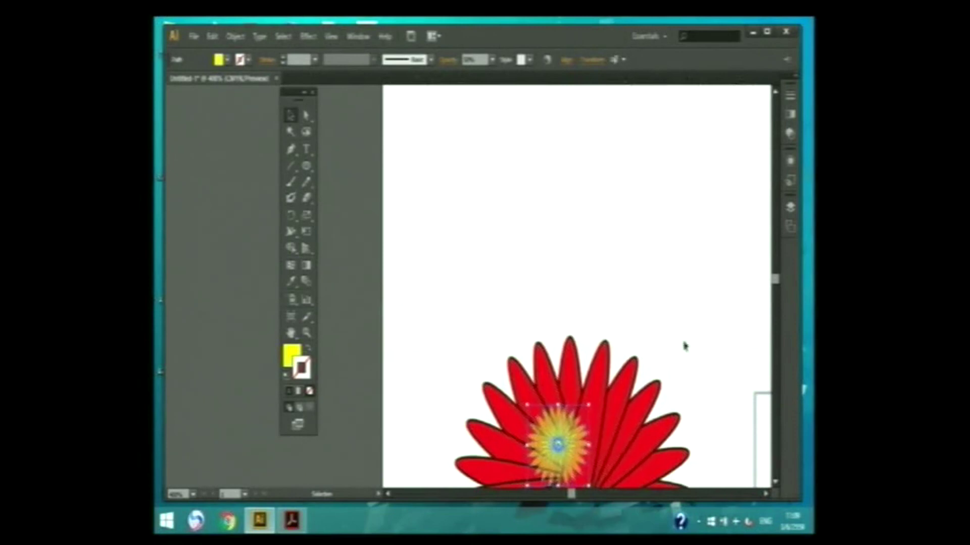
{"action": "scroll", "coordinate": [776, 280], "scroll_direction": "up", "scroll_amount": 3}
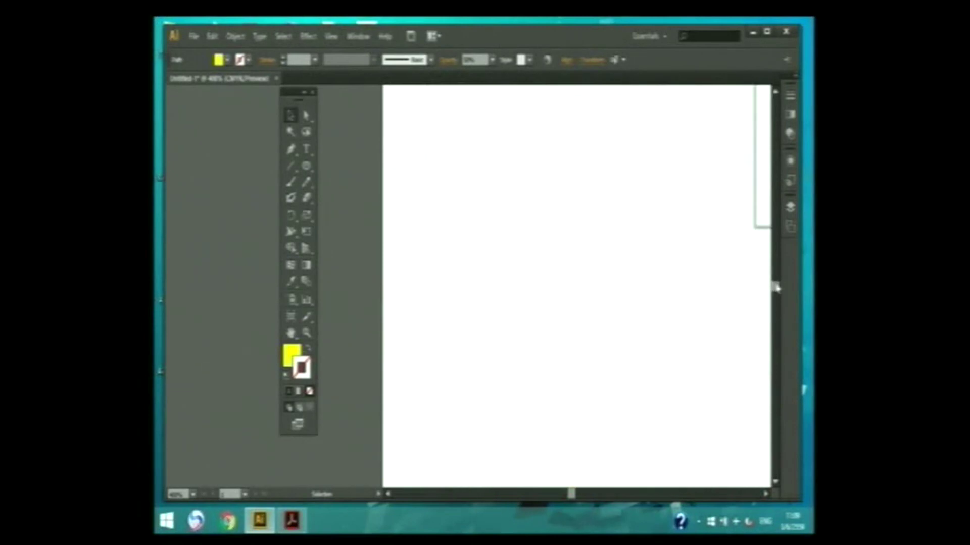
{"action": "scroll", "coordinate": [777, 280], "scroll_direction": "down", "scroll_amount": 5}
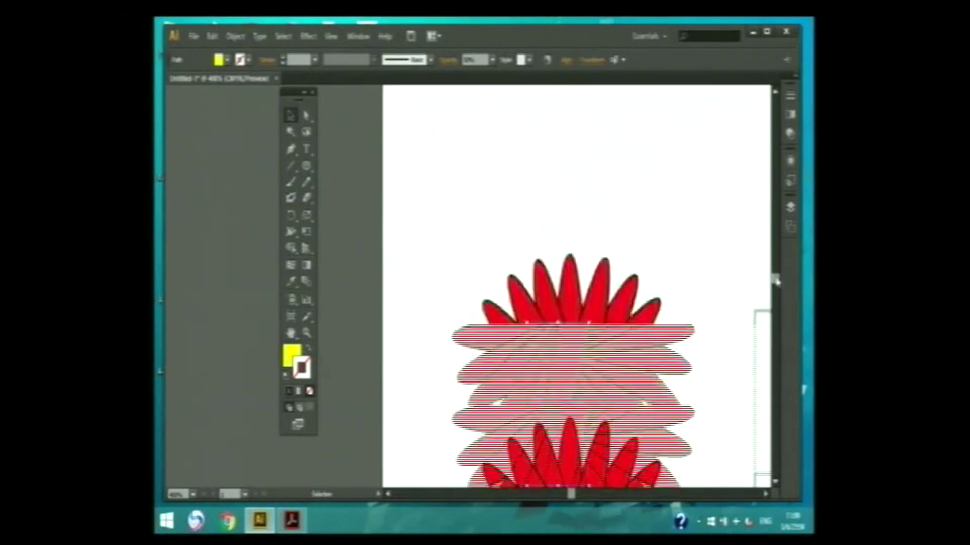
{"action": "left_click_drag", "start_coordinate": [567, 291], "coordinate": [581, 348]}
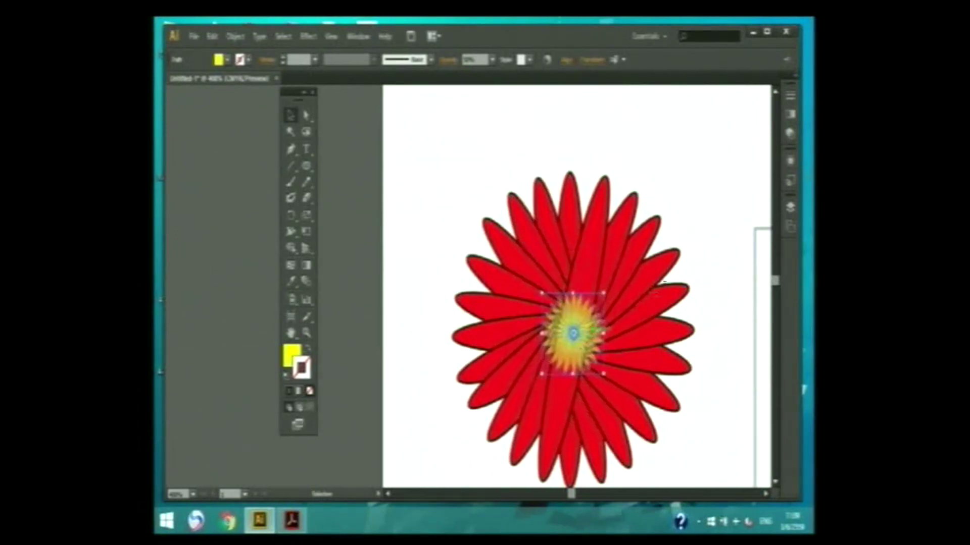
{"action": "left_click", "coordinate": [681, 222]}
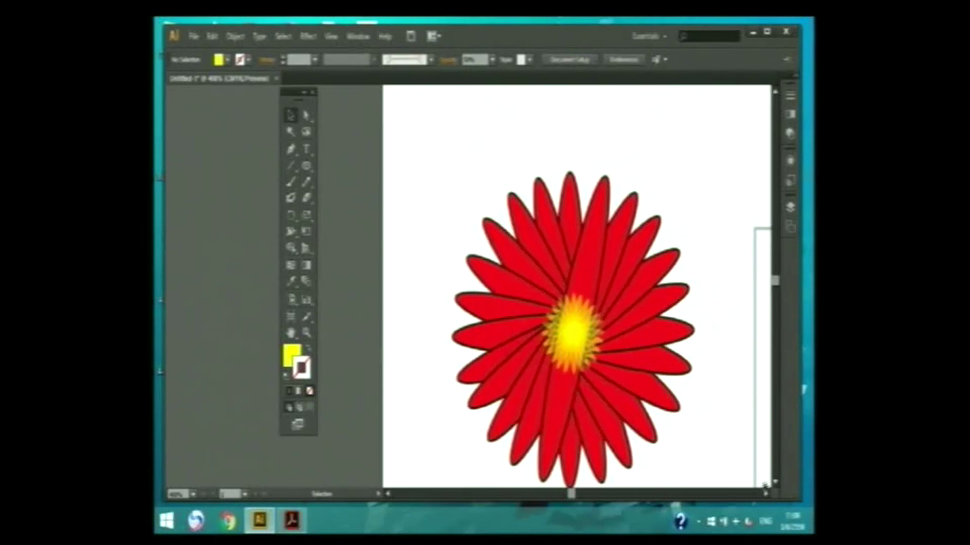
Step: Scroll down the canvas and switch to the Zoom tool
{"action": "scroll", "coordinate": [777, 488], "scroll_direction": "down", "scroll_amount": 1}
{"action": "scroll", "coordinate": [776, 487], "scroll_direction": "down", "scroll_amount": 1}
{"action": "scroll", "coordinate": [776, 488], "scroll_direction": "down", "scroll_amount": 1}
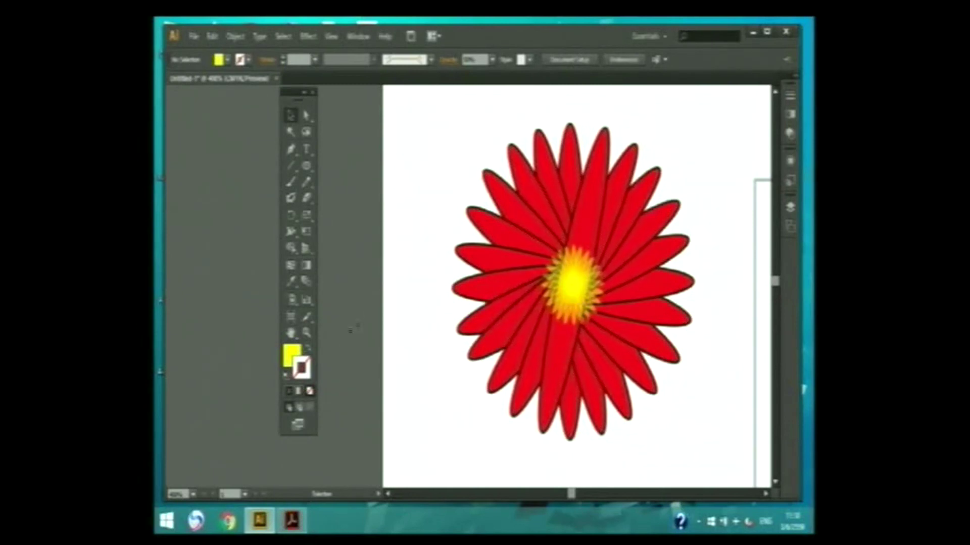
{"action": "left_click", "coordinate": [307, 333]}
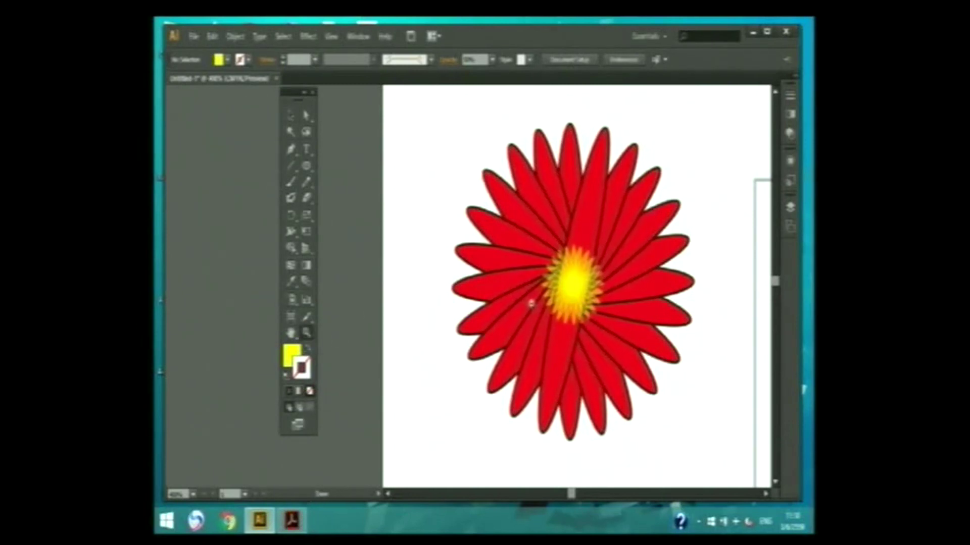
Step: Zoom out, pan to the framed shapes, and drag the green-outlined ellipse up-left over the frame corner
{"action": "left_click", "coordinate": [531, 303], "text": "alt"}
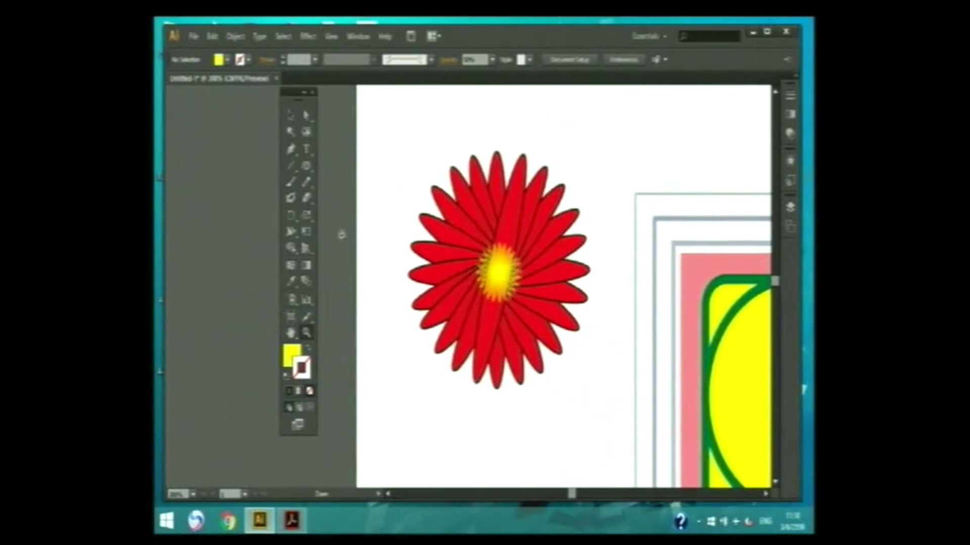
{"action": "left_click_drag", "start_coordinate": [675, 319], "coordinate": [544, 270]}
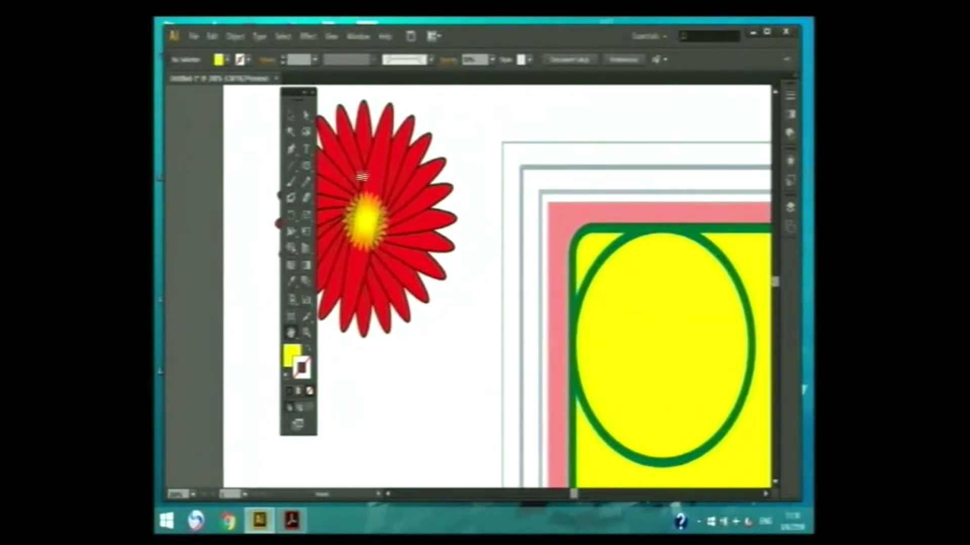
{"action": "left_click", "coordinate": [293, 116]}
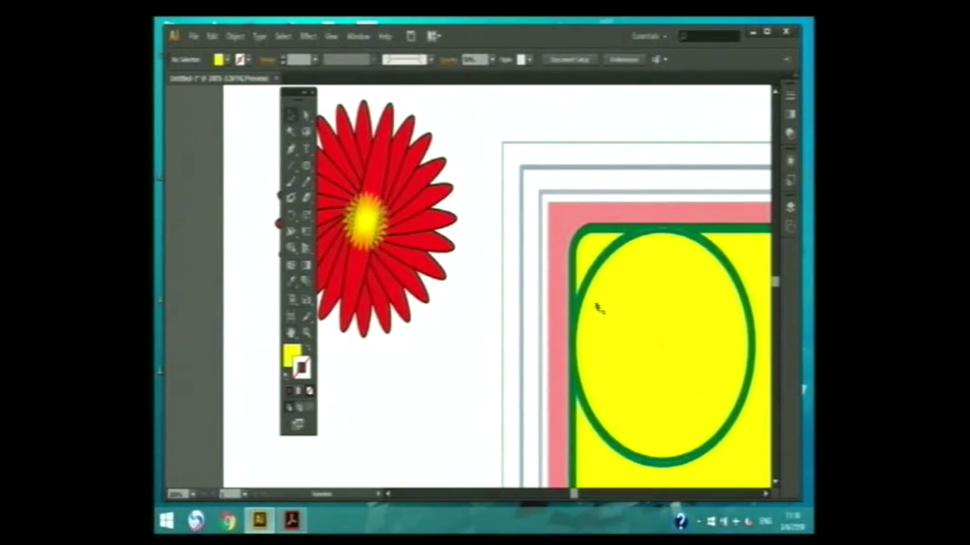
{"action": "left_click", "coordinate": [600, 309]}
{"action": "left_click", "coordinate": [480, 283]}
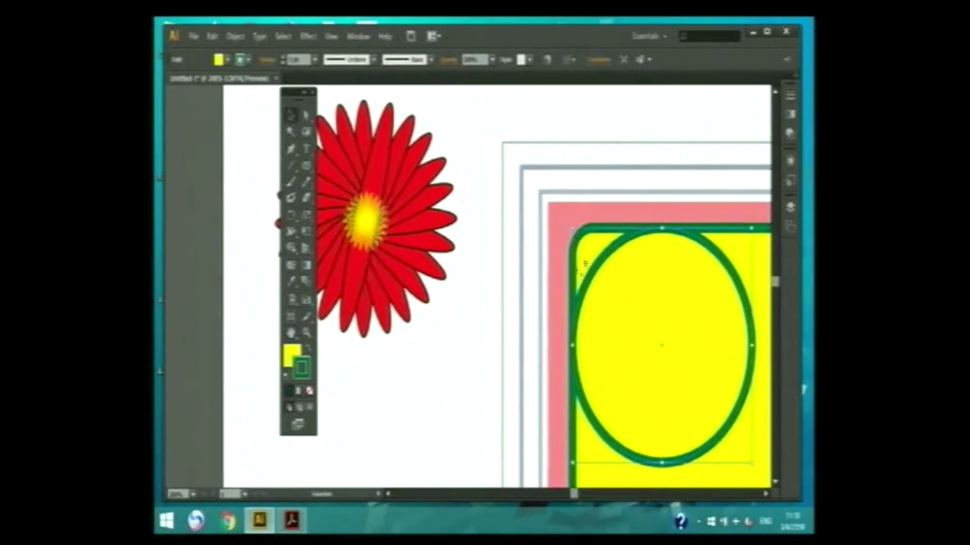
{"action": "left_click", "coordinate": [306, 332]}
{"action": "left_click", "coordinate": [510, 259], "text": "alt"}
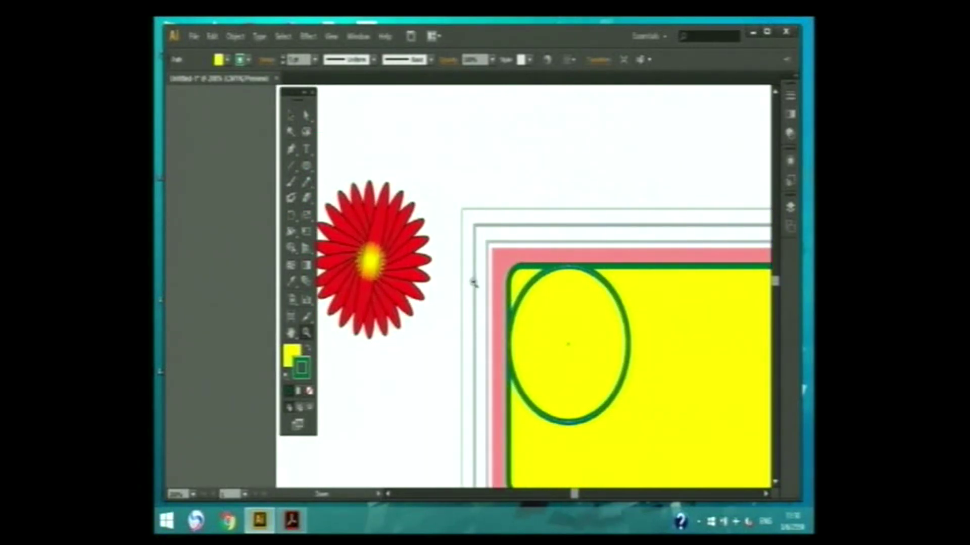
{"action": "left_click", "coordinate": [291, 115]}
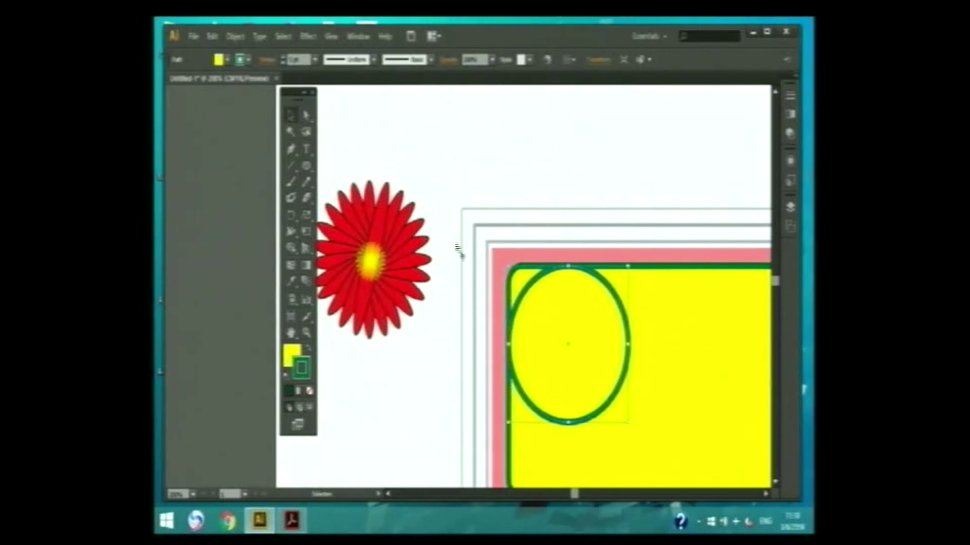
{"action": "left_click_drag", "start_coordinate": [553, 316], "coordinate": [501, 180]}
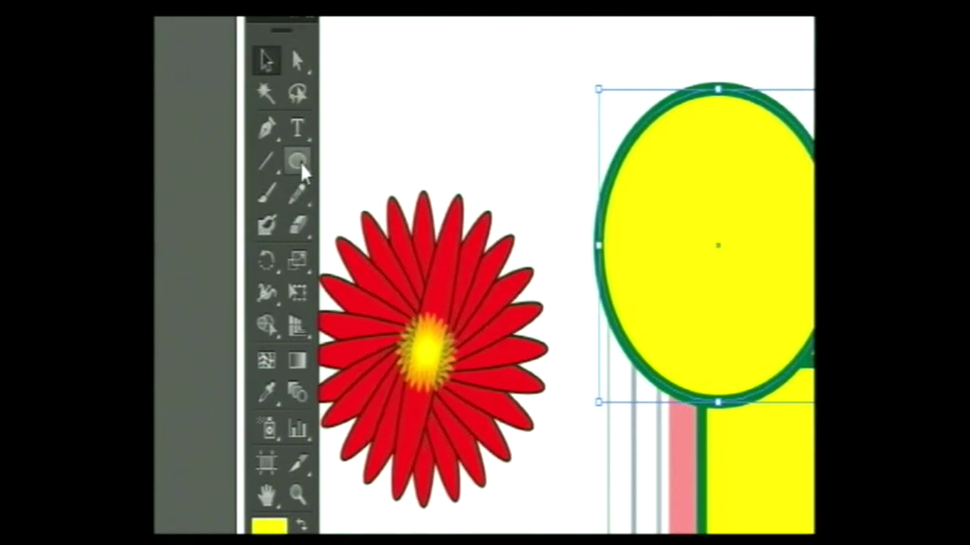
Step: Cycle through the Rounded Rectangle and Ellipse tools in the shape flyout, ending on the Rectangle Tool
{"action": "left_click", "coordinate": [301, 165]}
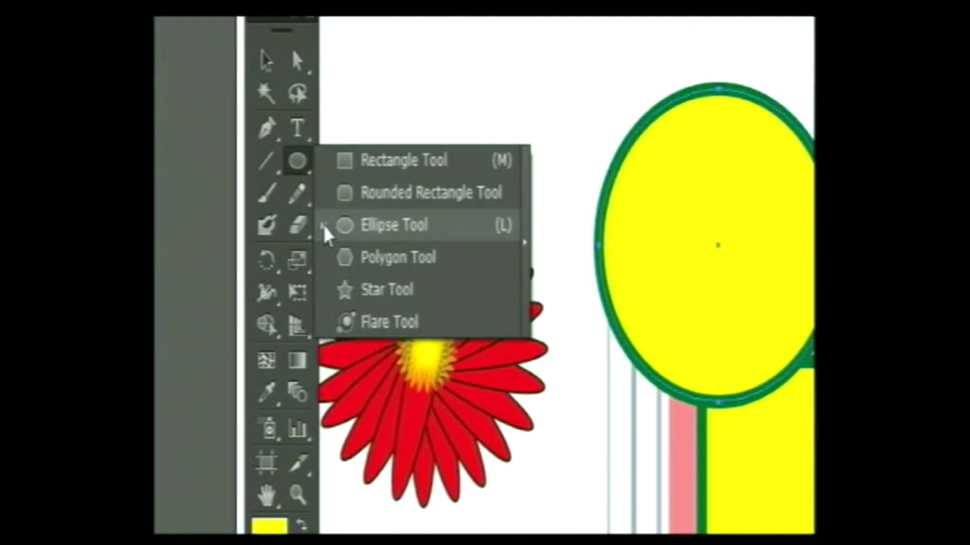
{"action": "left_click", "coordinate": [330, 162]}
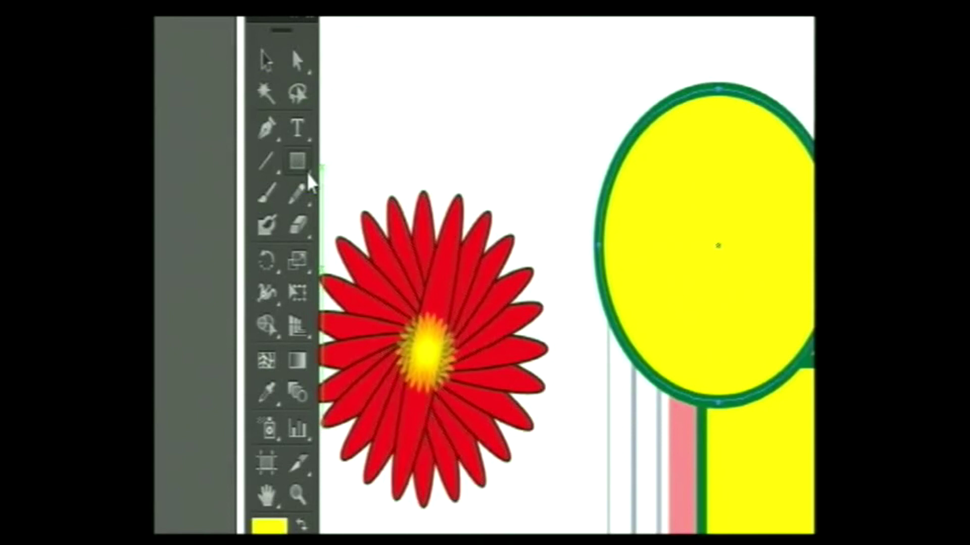
{"action": "left_click", "coordinate": [308, 177]}
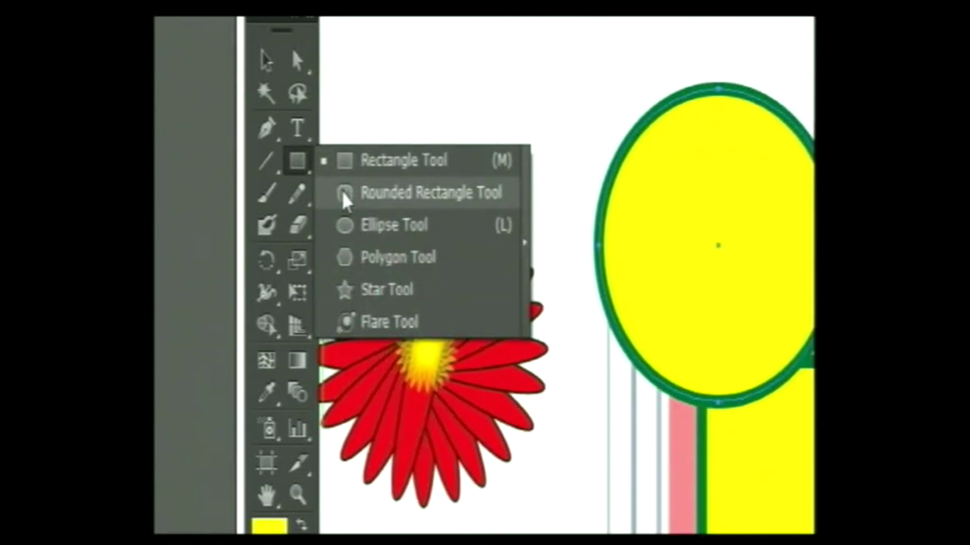
{"action": "left_click", "coordinate": [345, 196]}
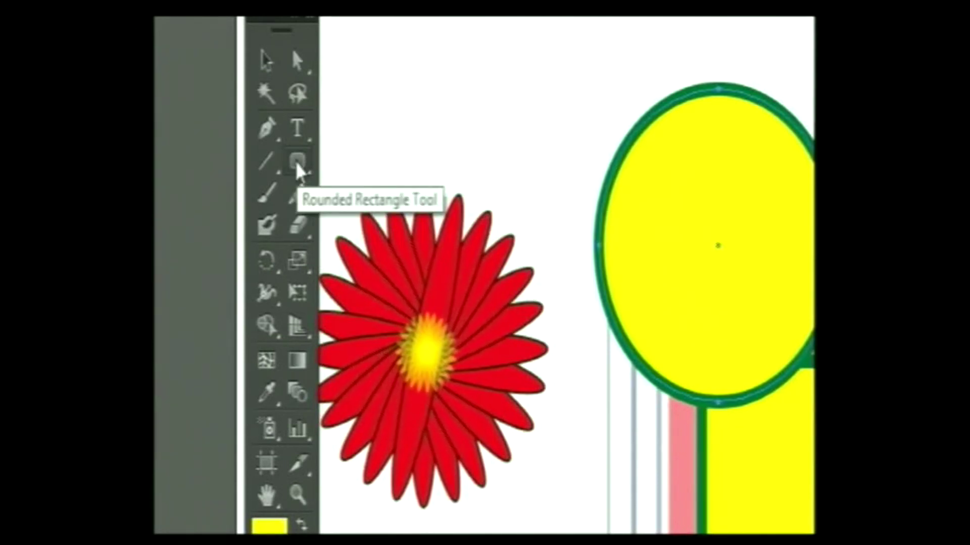
{"action": "left_click", "coordinate": [298, 161]}
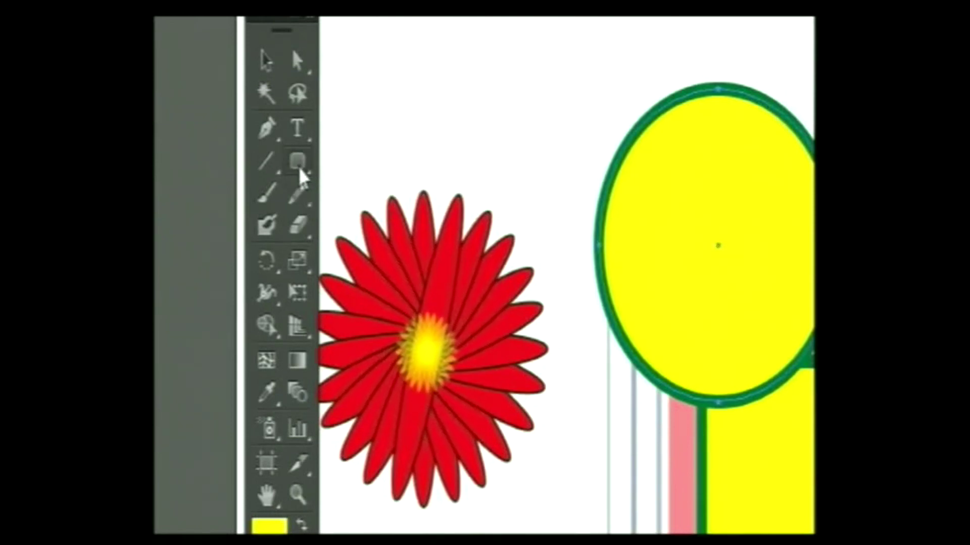
{"action": "left_click_drag", "start_coordinate": [300, 177], "coordinate": [341, 233]}
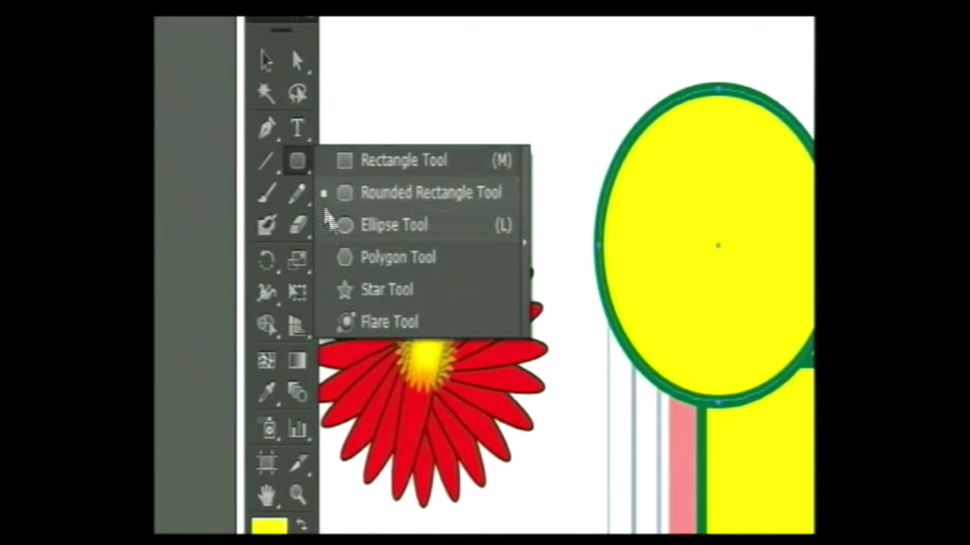
{"action": "left_click_drag", "start_coordinate": [342, 233], "coordinate": [342, 233]}
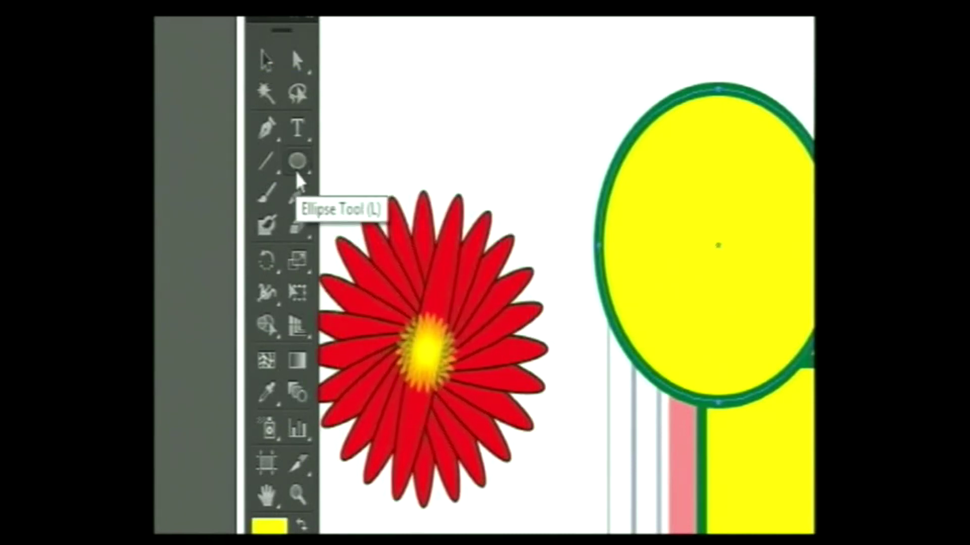
{"action": "left_click", "coordinate": [297, 168]}
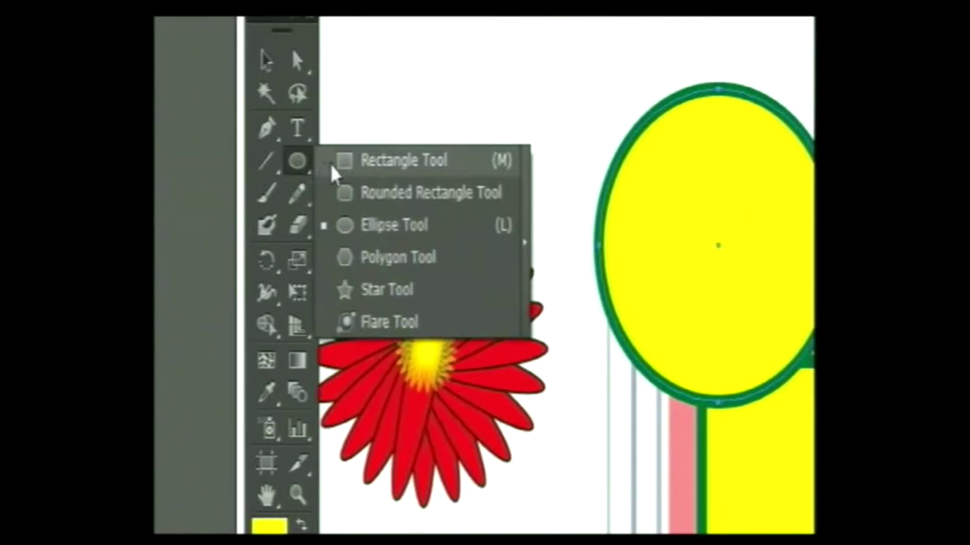
{"action": "left_click", "coordinate": [357, 172]}
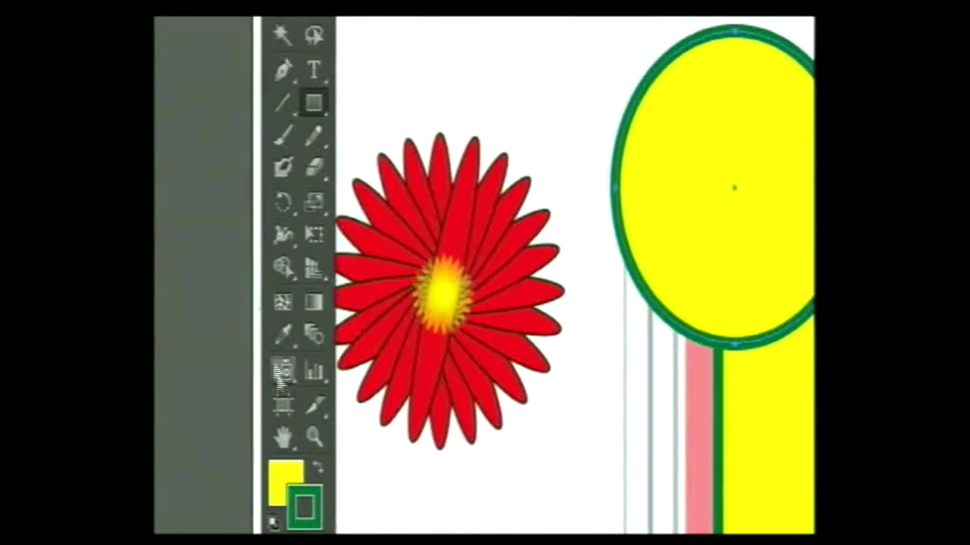
Step: Zoom out, scroll to blank artboard space, and float the Tools panel beside the page
{"action": "left_click", "coordinate": [314, 437]}
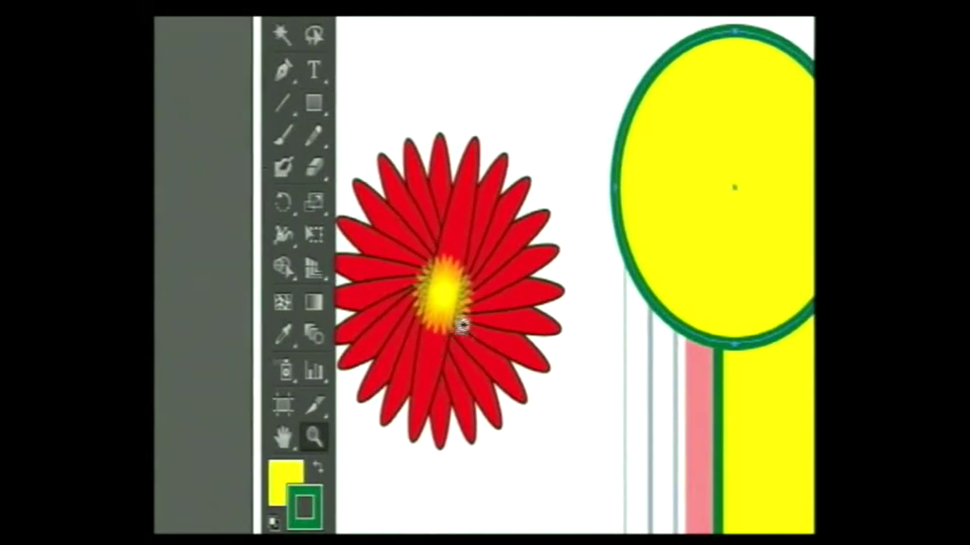
{"action": "left_click", "coordinate": [505, 322], "text": "alt"}
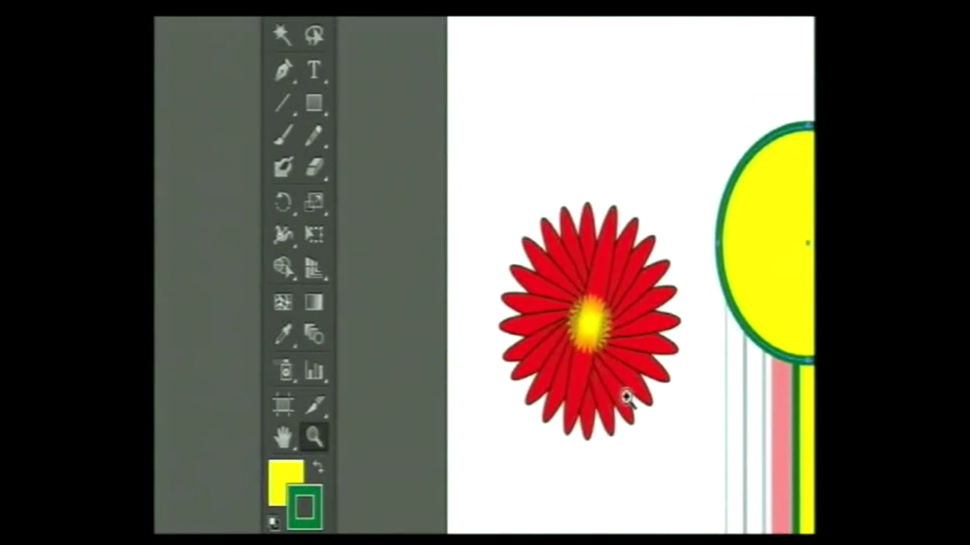
{"action": "scroll", "coordinate": [626, 399], "scroll_direction": "down", "scroll_amount": 1}
{"action": "scroll", "coordinate": [627, 401], "scroll_direction": "down", "scroll_amount": 5}
{"action": "scroll", "coordinate": [626, 402], "scroll_direction": "down", "scroll_amount": 6}
{"action": "scroll", "coordinate": [626, 401], "scroll_direction": "down", "scroll_amount": 6}
{"action": "scroll", "coordinate": [626, 404], "scroll_direction": "down", "scroll_amount": 1}
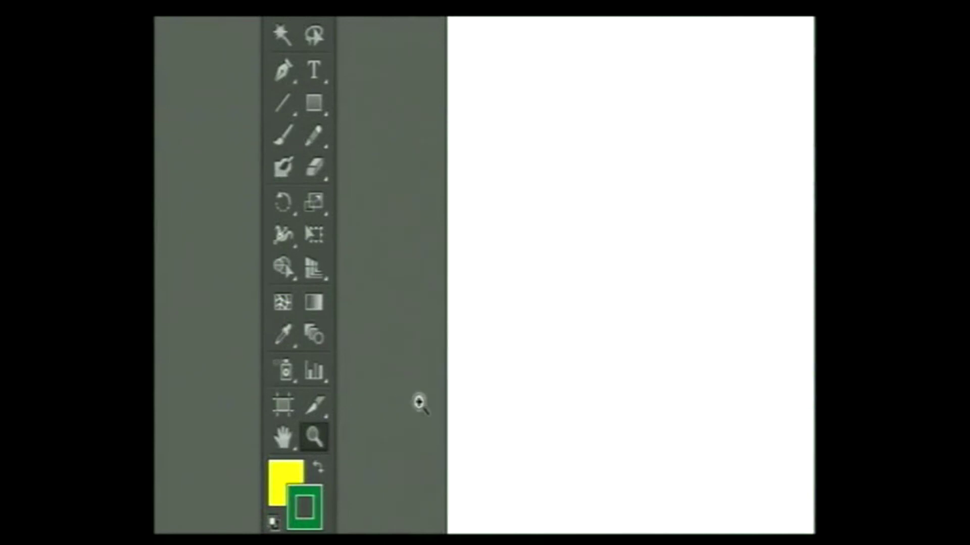
{"action": "left_click_drag", "start_coordinate": [282, 91], "coordinate": [448, 113]}
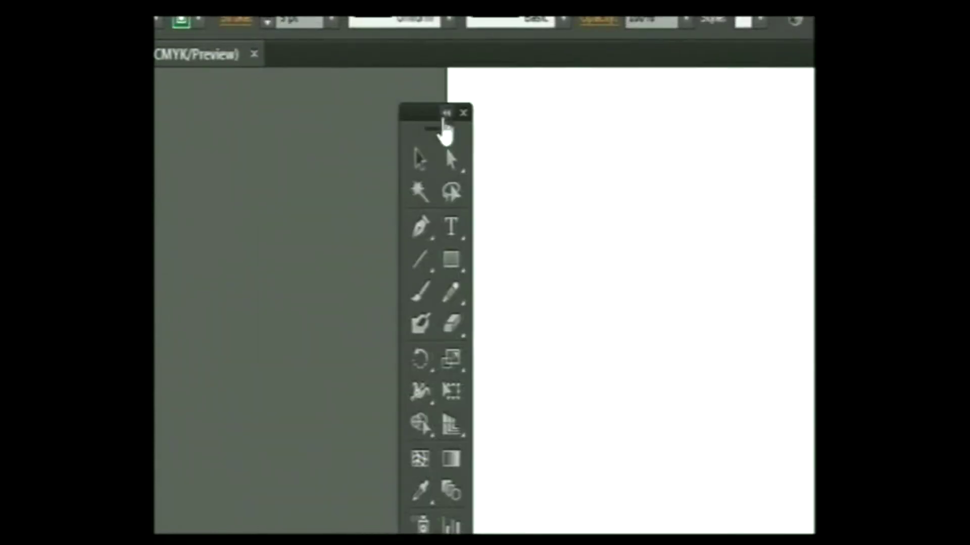
Step: Draw a 90 × 90 pt rectangle and a wide 126.64 × 56.67 pt rectangle beside it
{"action": "left_click", "coordinate": [238, 261]}
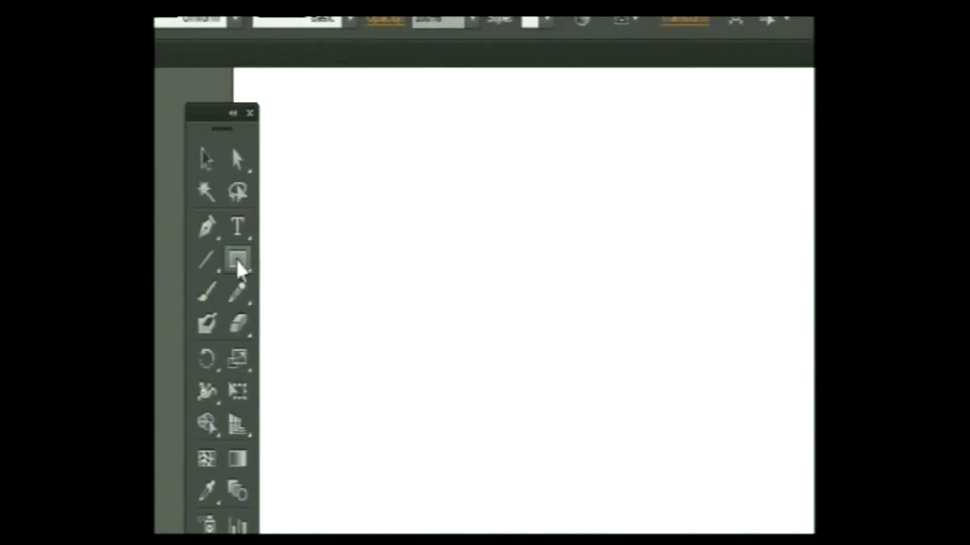
{"action": "left_click", "coordinate": [238, 263]}
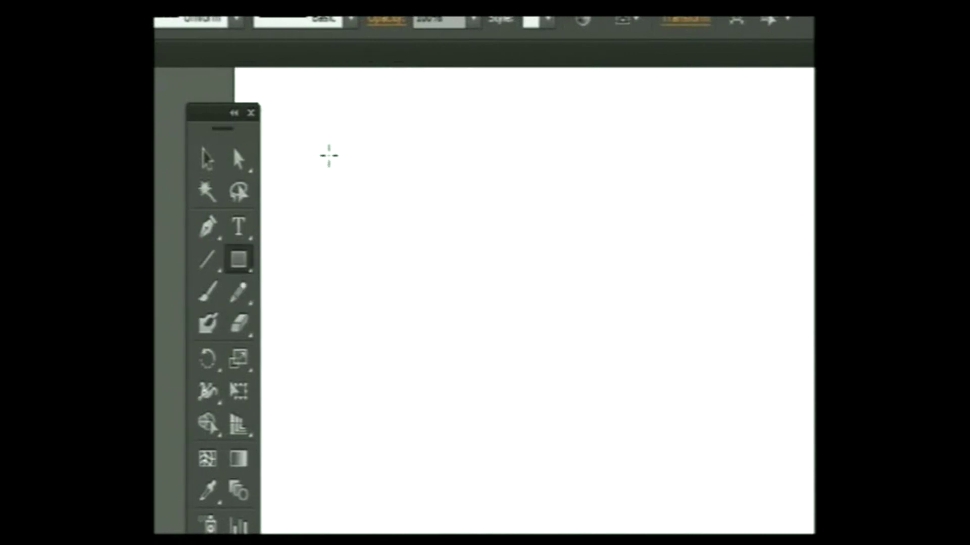
{"action": "left_click_drag", "start_coordinate": [329, 155], "coordinate": [398, 302]}
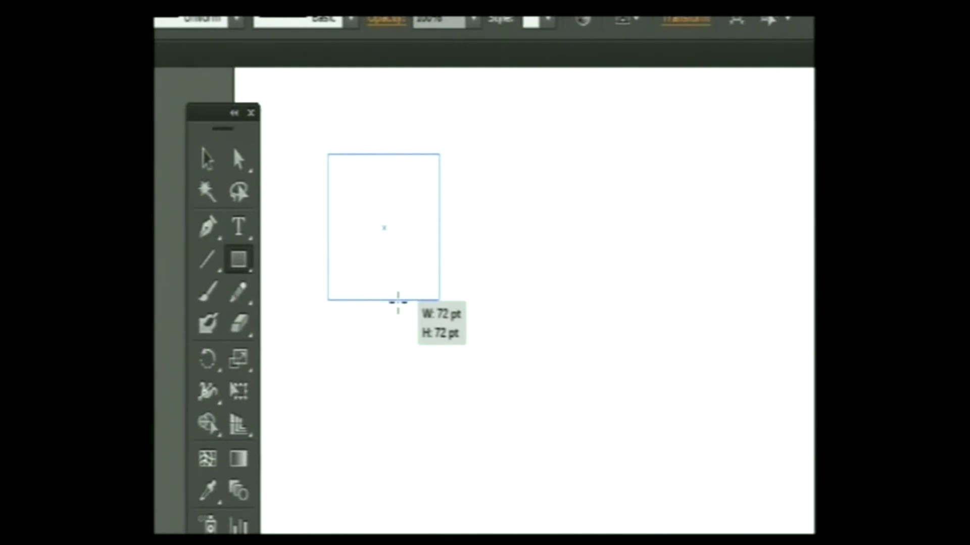
{"action": "mouse_move", "coordinate": [398, 302]}
{"action": "left_mouse_down"}
{"action": "mouse_move", "coordinate": [463, 257]}
{"action": "mouse_move", "coordinate": [493, 300]}
{"action": "mouse_move", "coordinate": [468, 322]}
{"action": "left_mouse_up"}
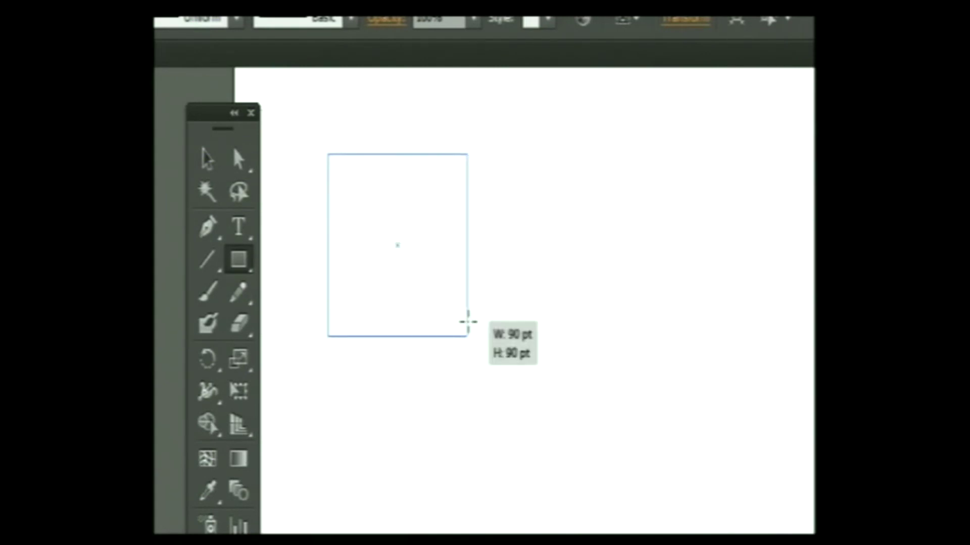
{"action": "left_click_drag", "start_coordinate": [468, 322], "coordinate": [464, 322]}
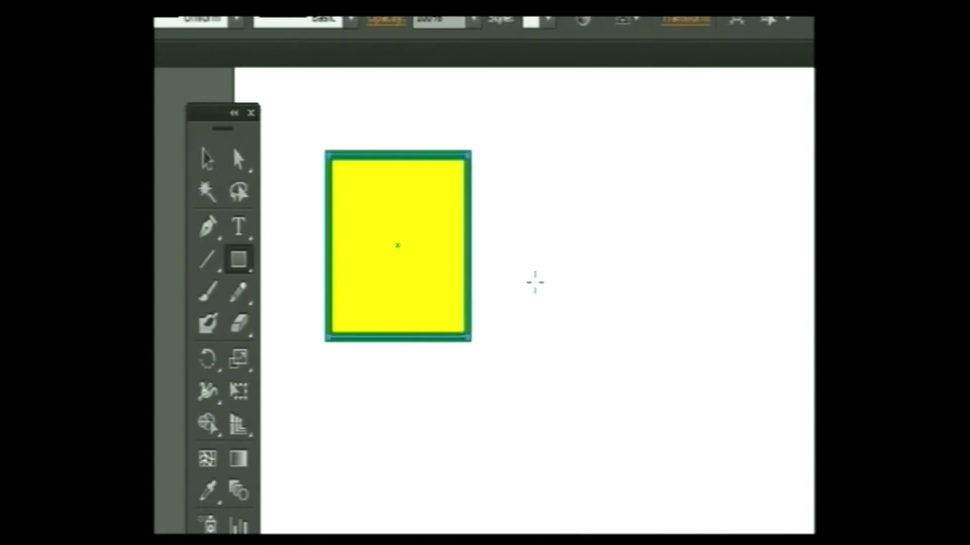
{"action": "left_click_drag", "start_coordinate": [499, 176], "coordinate": [694, 292]}
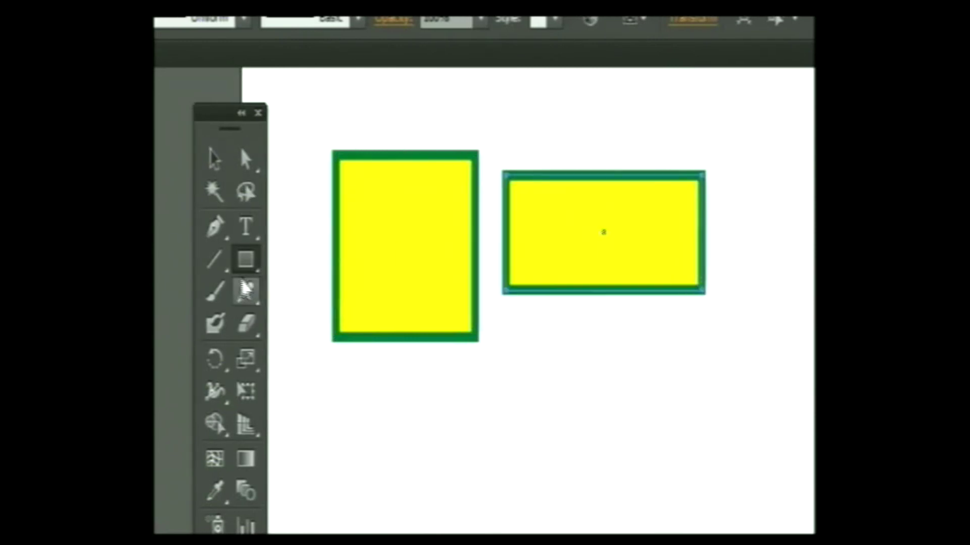
Step: Draw a tall rounded rectangle and a wide 126.64 × 52 pt rounded rectangle below the rectangles
{"action": "left_click", "coordinate": [247, 261]}
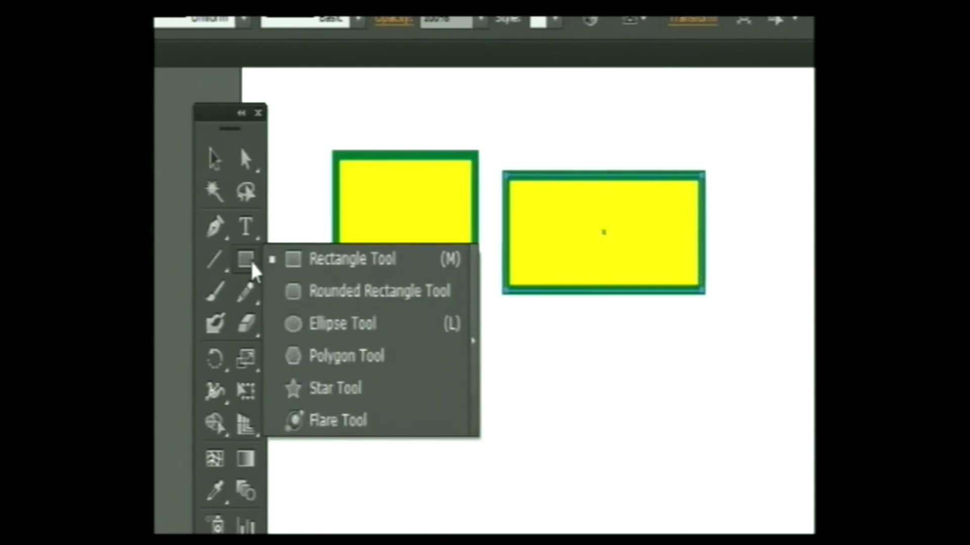
{"action": "left_click", "coordinate": [281, 293]}
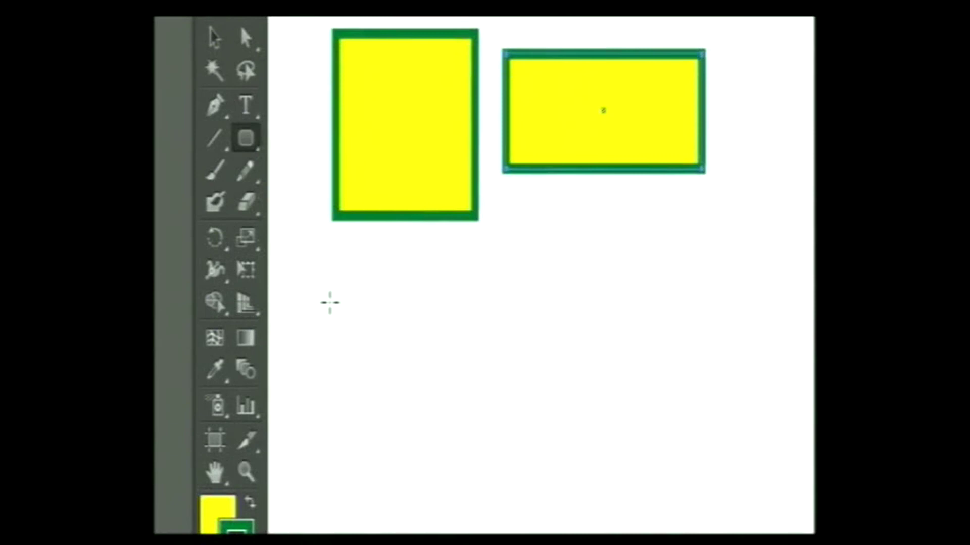
{"action": "mouse_move", "coordinate": [330, 303]}
{"action": "left_mouse_down"}
{"action": "mouse_move", "coordinate": [411, 431]}
{"action": "mouse_move", "coordinate": [466, 472]}
{"action": "left_mouse_up"}
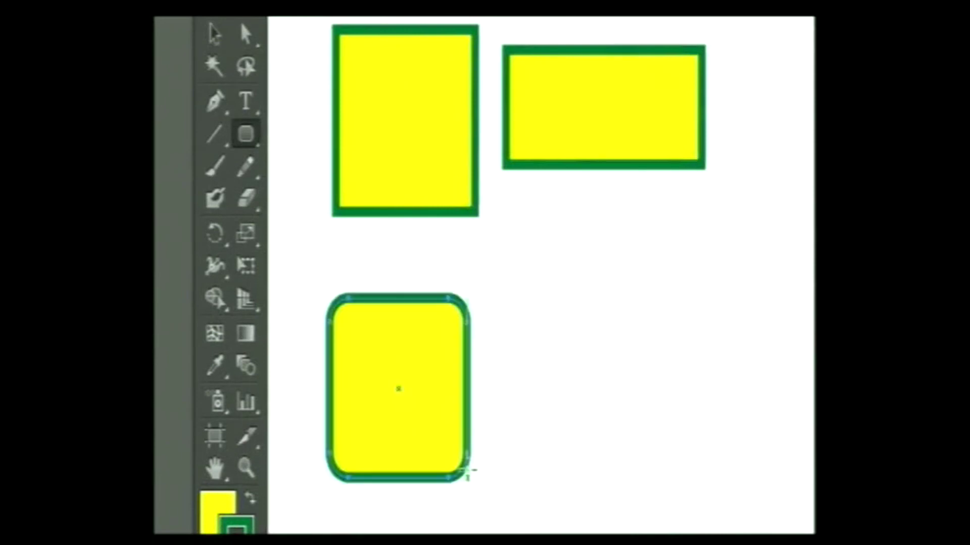
{"action": "mouse_move", "coordinate": [505, 246]}
{"action": "left_mouse_down"}
{"action": "mouse_move", "coordinate": [518, 284]}
{"action": "mouse_move", "coordinate": [712, 370]}
{"action": "left_mouse_up"}
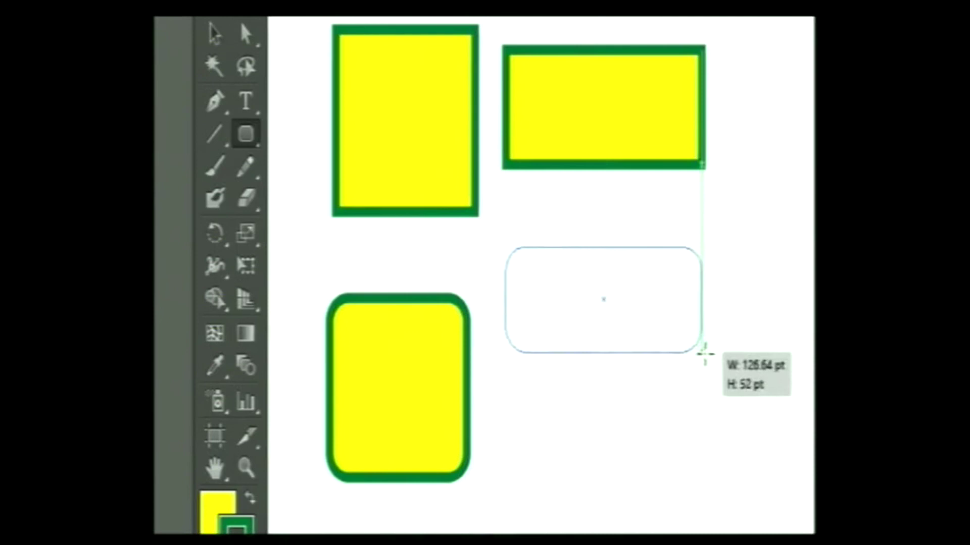
{"action": "left_click_drag", "start_coordinate": [712, 370], "coordinate": [713, 383]}
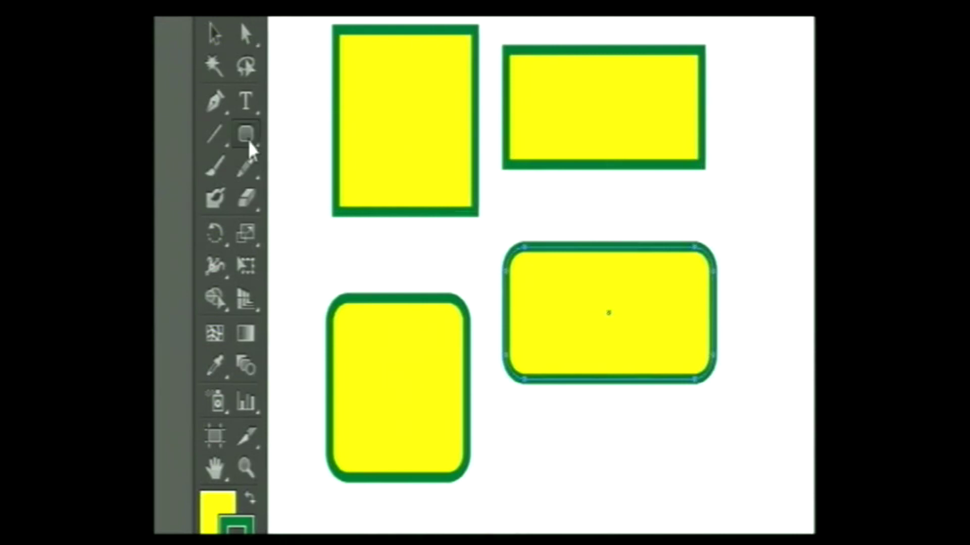
{"action": "left_click_drag", "start_coordinate": [249, 143], "coordinate": [285, 204]}
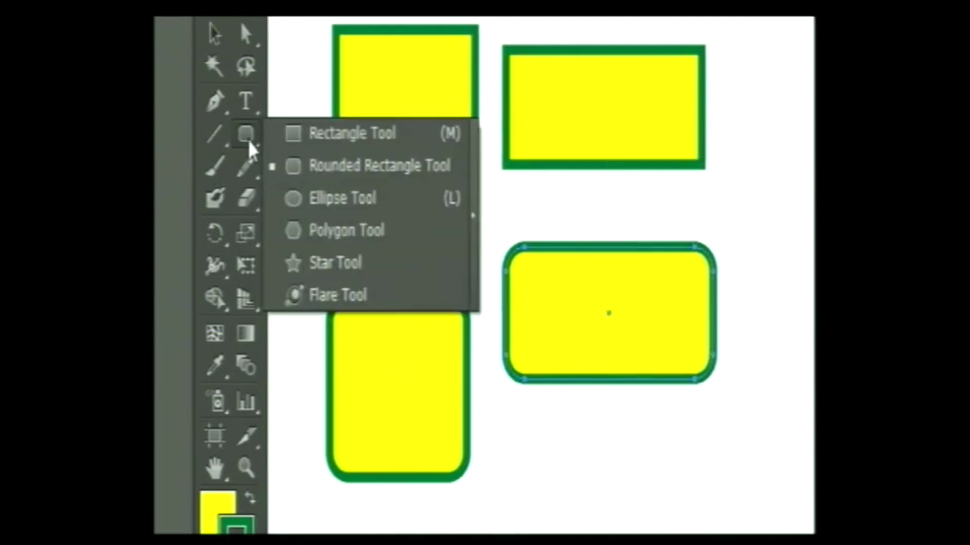
Step: With panels hidden, draw a tall ellipse at the page's right and a wider ellipse below it
{"action": "left_click", "coordinate": [285, 204]}
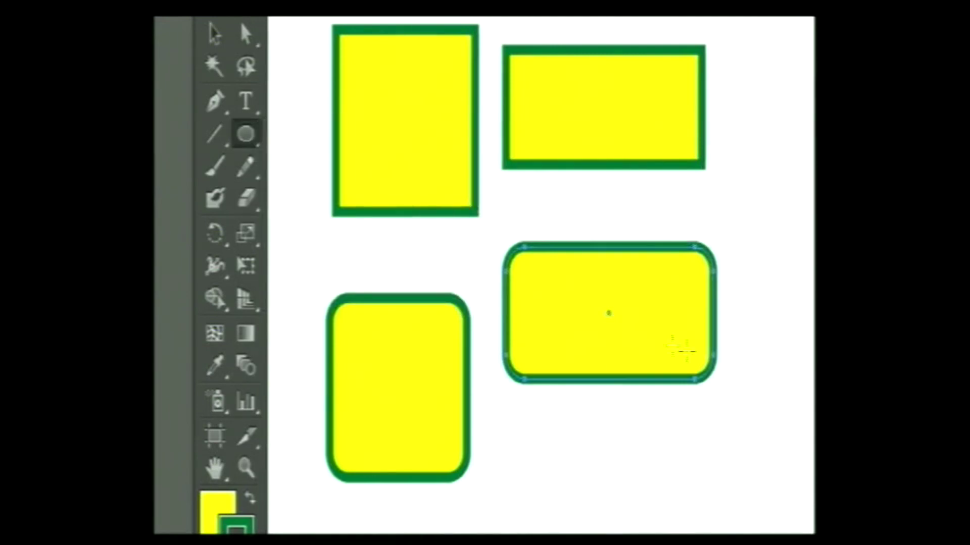
{"action": "key", "text": "Tab"}
{"action": "left_click_drag", "start_coordinate": [626, 94], "coordinate": [708, 228]}
{"action": "mouse_move", "coordinate": [621, 267]}
{"action": "left_mouse_down"}
{"action": "mouse_move", "coordinate": [714, 363]}
{"action": "mouse_move", "coordinate": [730, 358]}
{"action": "left_mouse_up"}
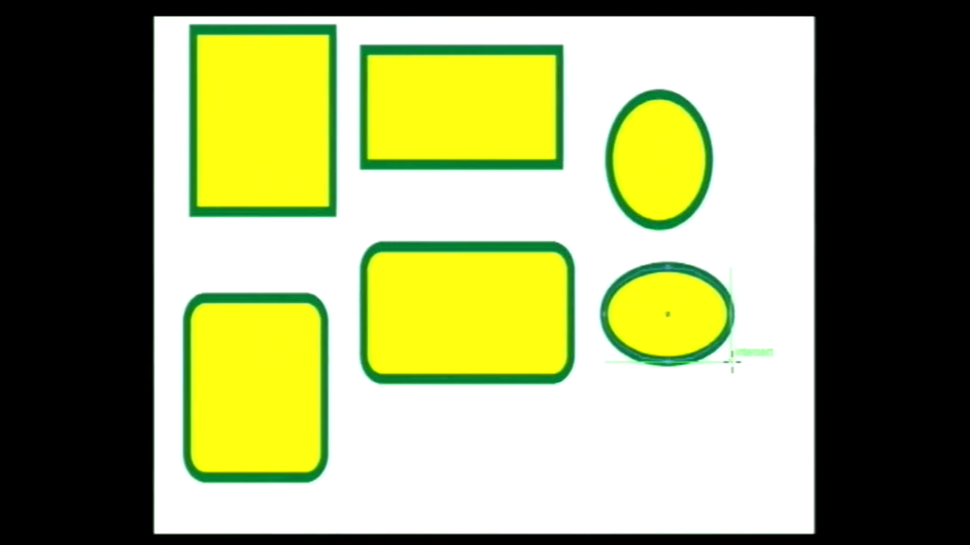